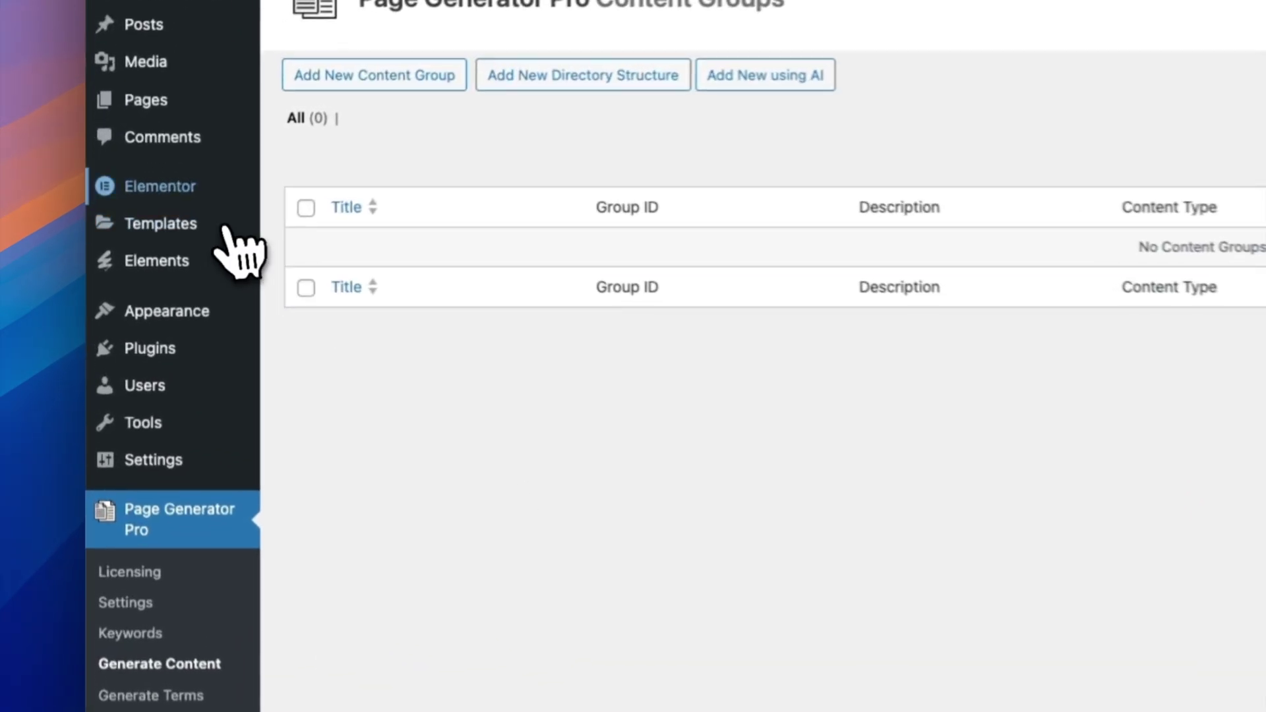
# Enable Elementor for the Content Groups post type and save the Elementor settings.
pyautogui.moveTo(147, 264)
pyautogui.click(323, 263)
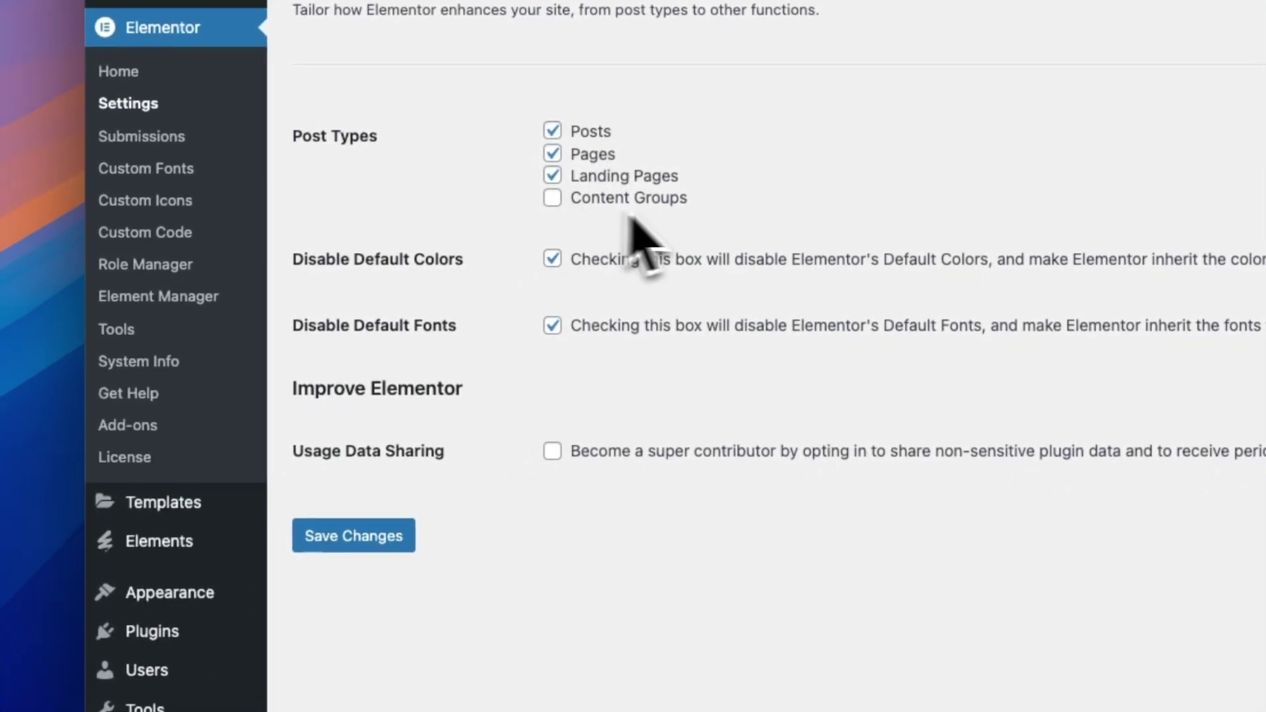
pyautogui.click(553, 198)
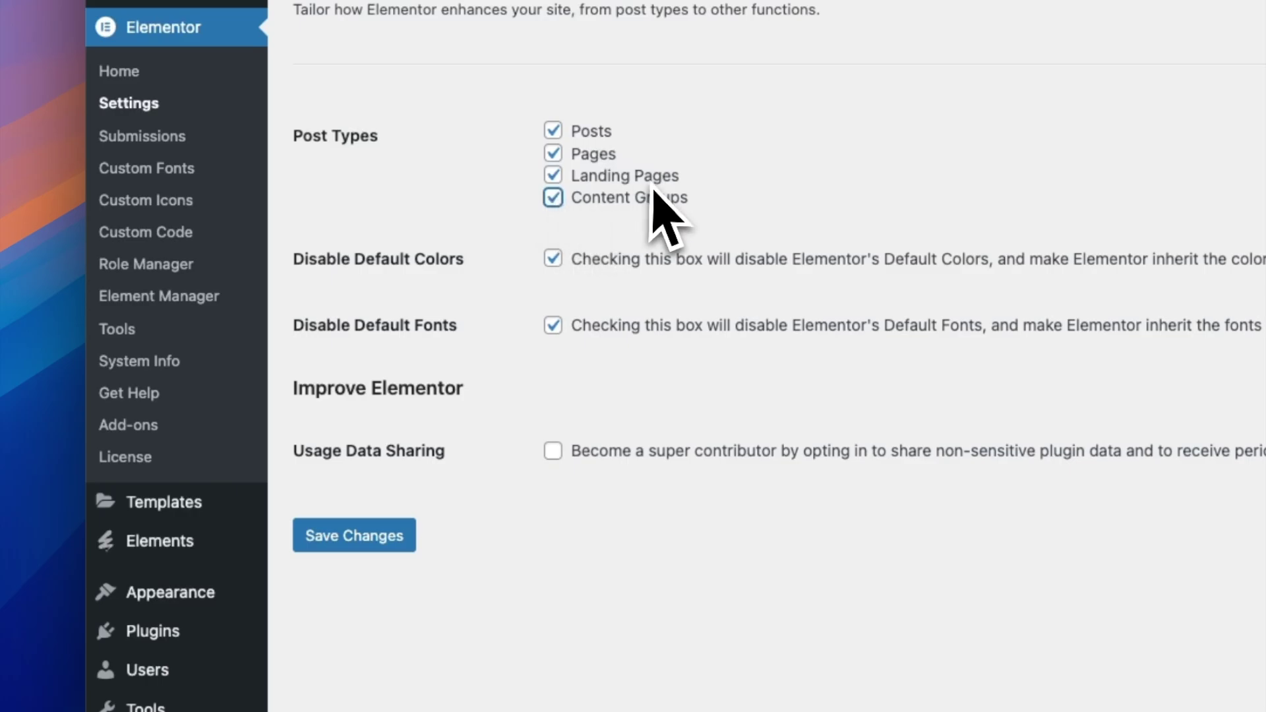
pyautogui.click(354, 535)
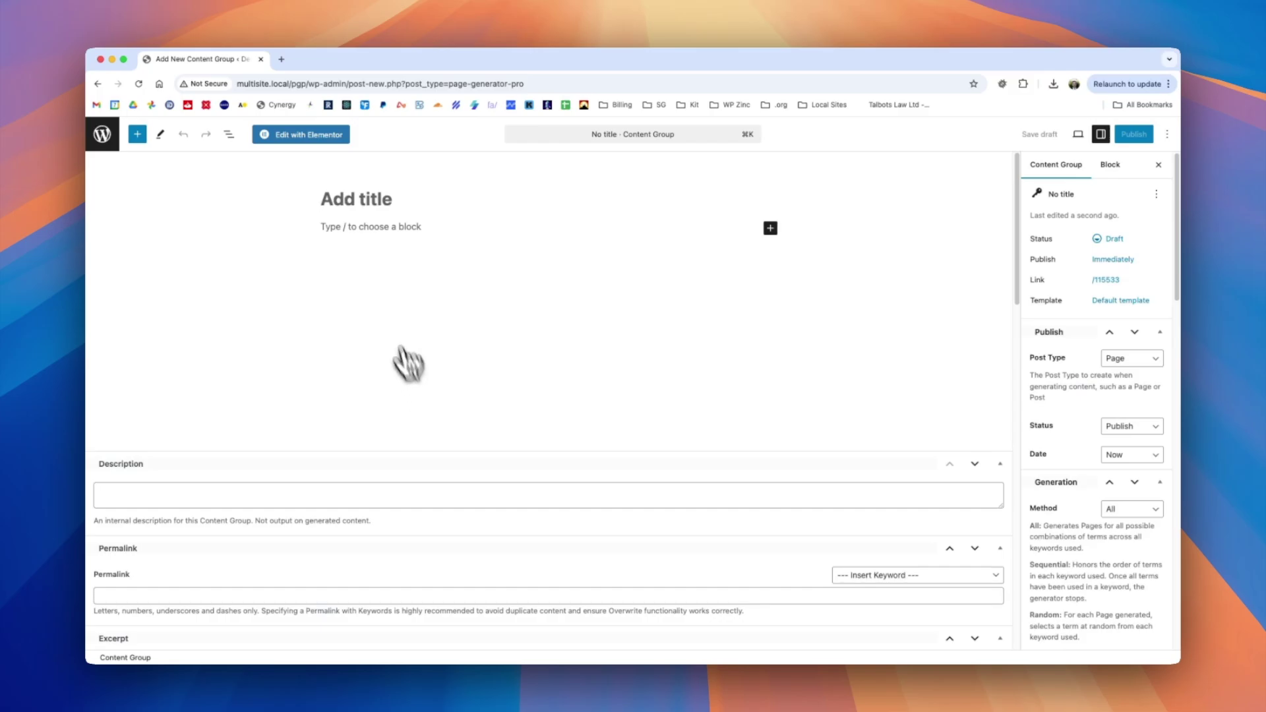
# Title the new content group "{service} in {location(city_name)}".
pyautogui.click(345, 200)
pyautogui.write('{service}')
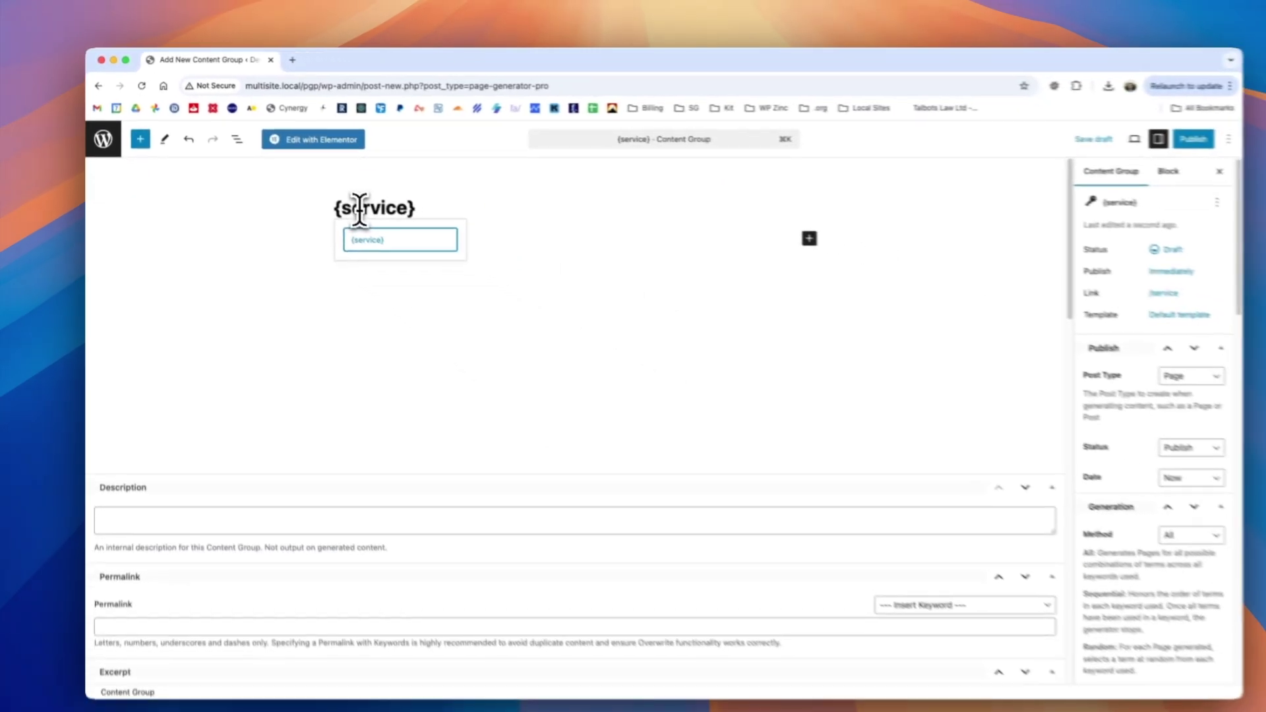
pyautogui.write(' in {l')
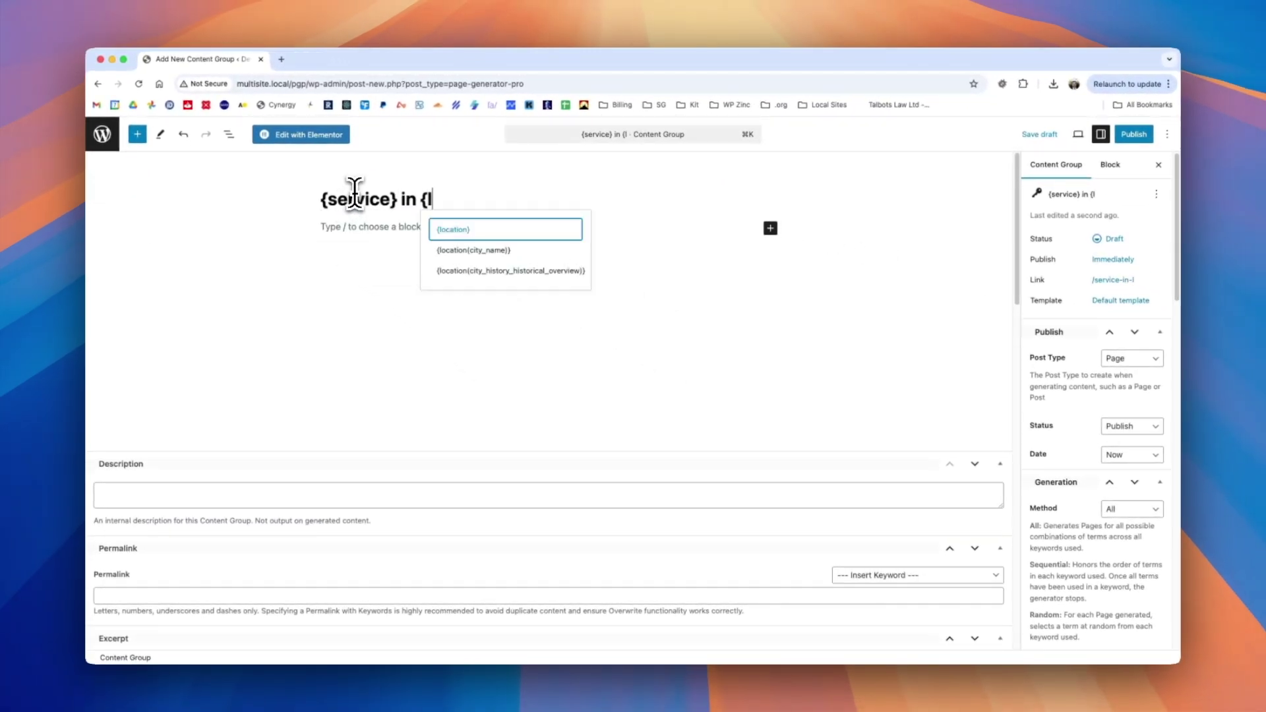
pyautogui.click(474, 250)
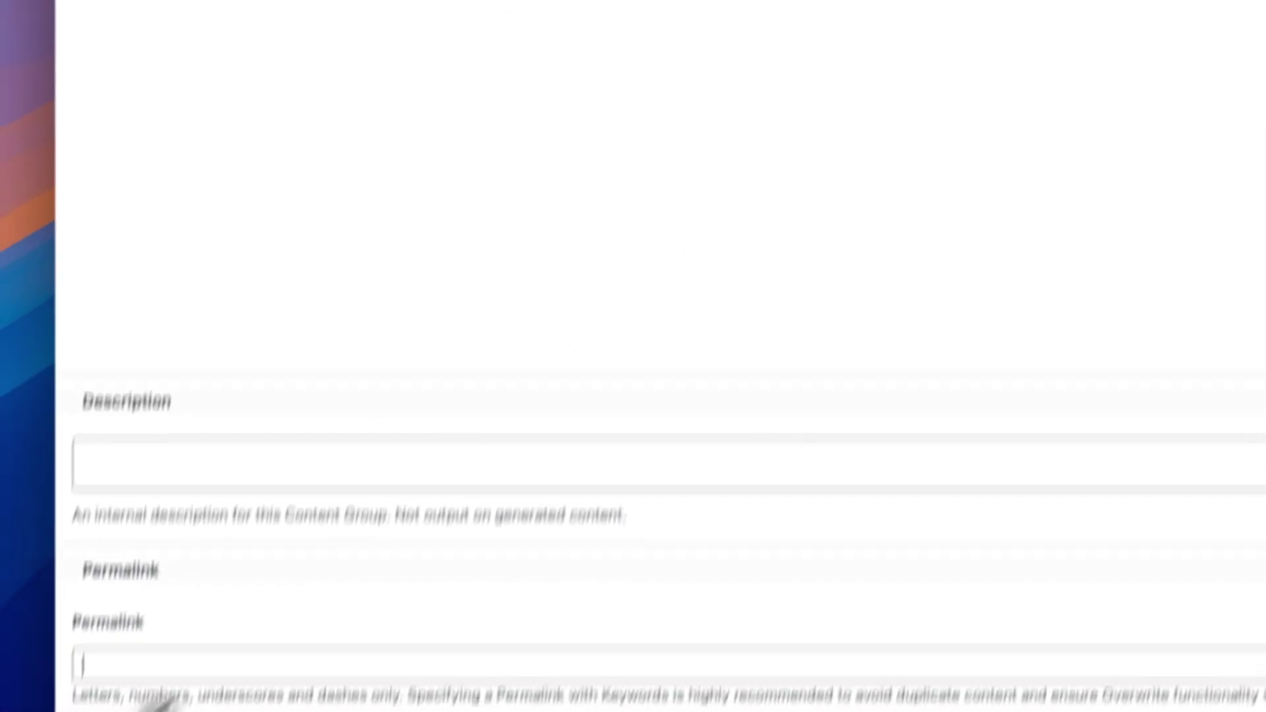
# Set the content group's permalink to {service}-{location(city_name)}.
pyautogui.write('{ser')
pyautogui.press('Return')
pyautogui.write('-{loca')
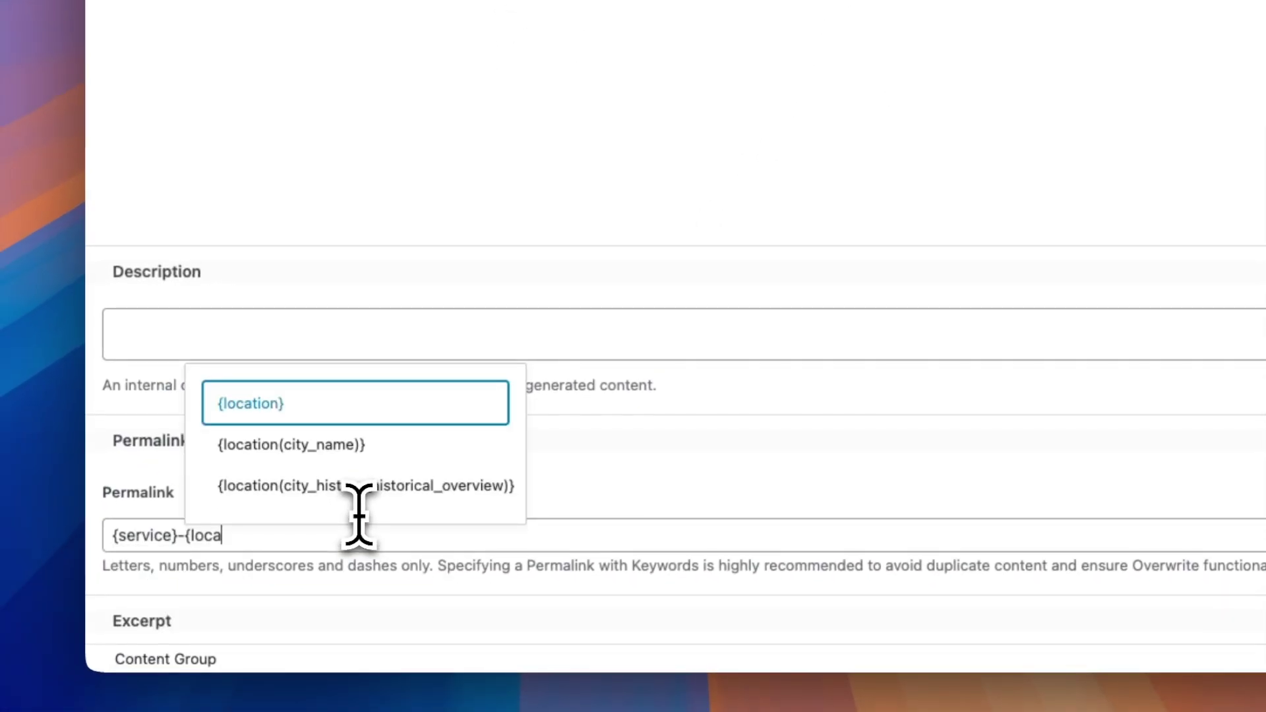
pyautogui.click(288, 444)
# Review the remaining content group fields and generation settings, and publish the content group.
pyautogui.scroll(-3, 356, 596)
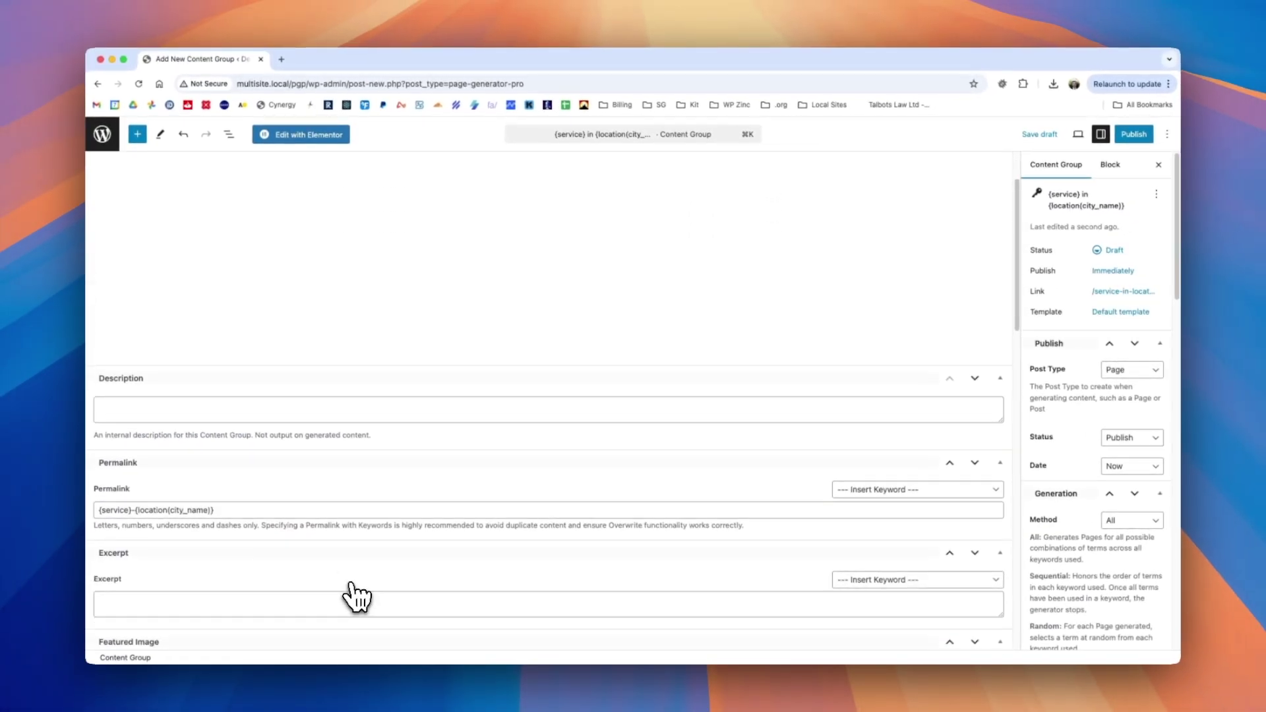
pyautogui.scroll(-5, 356, 596)
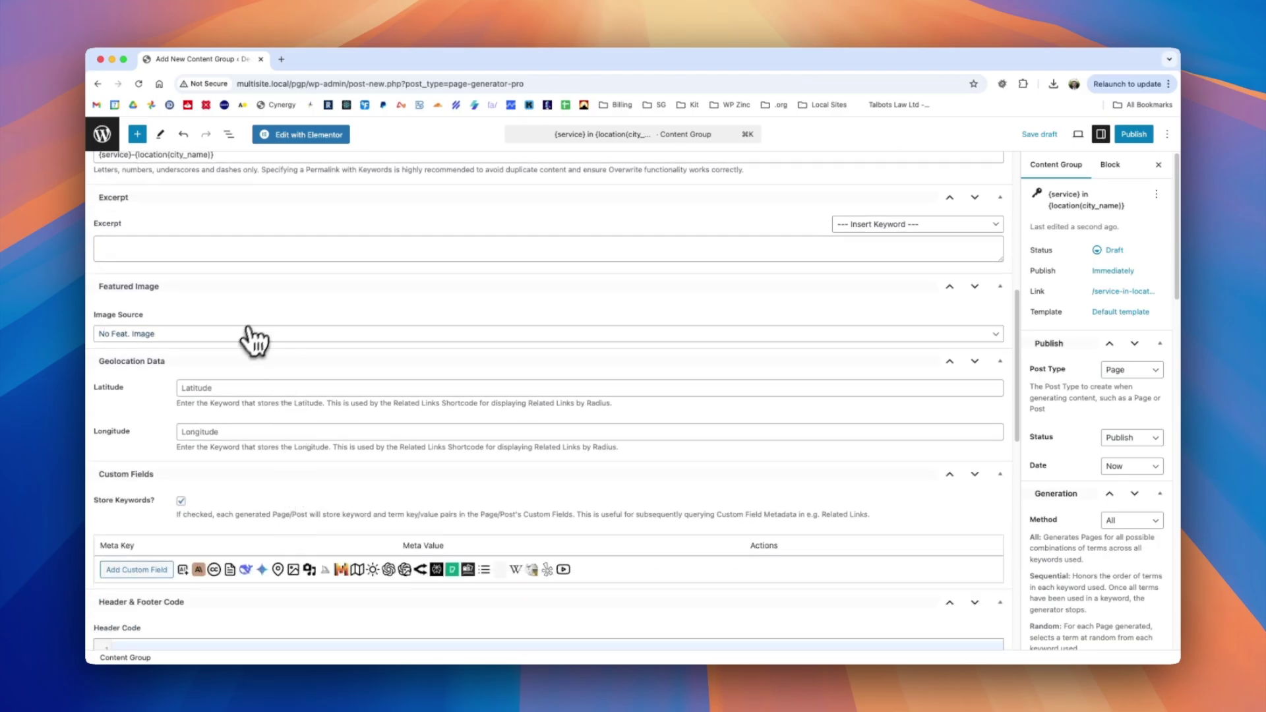
pyautogui.scroll(9, 433, 467)
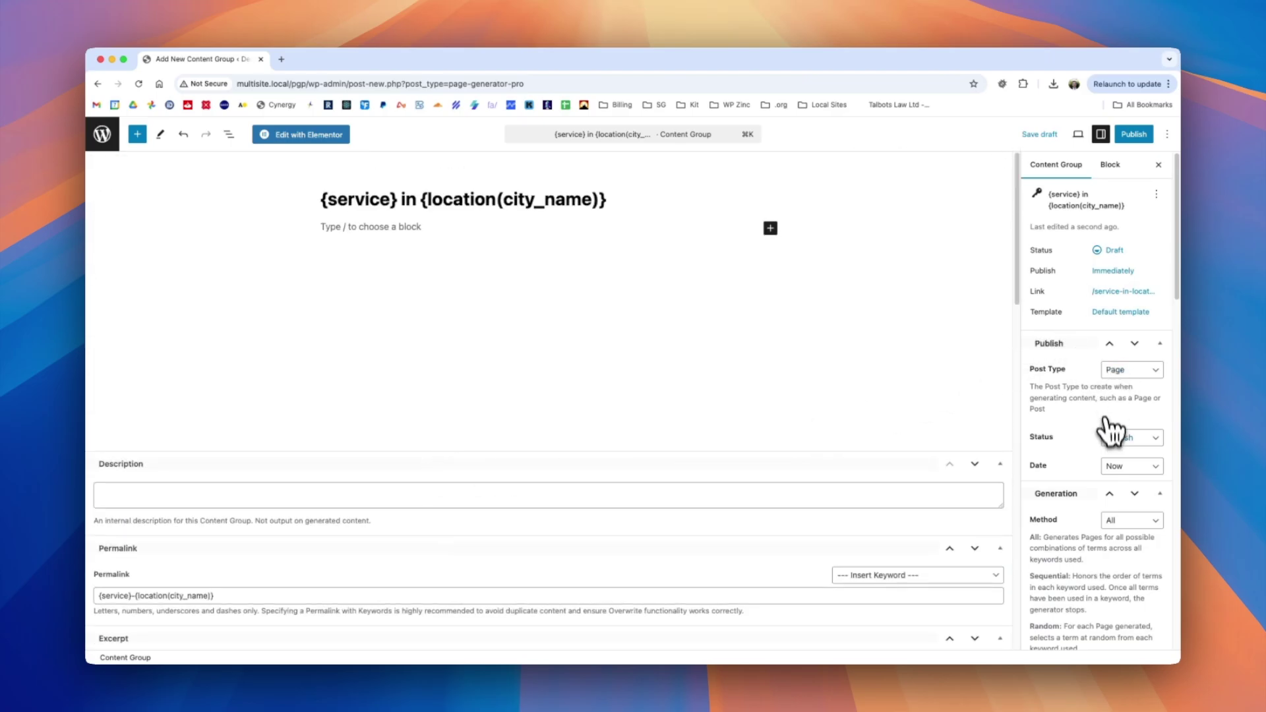
pyautogui.scroll(-3, 1108, 485)
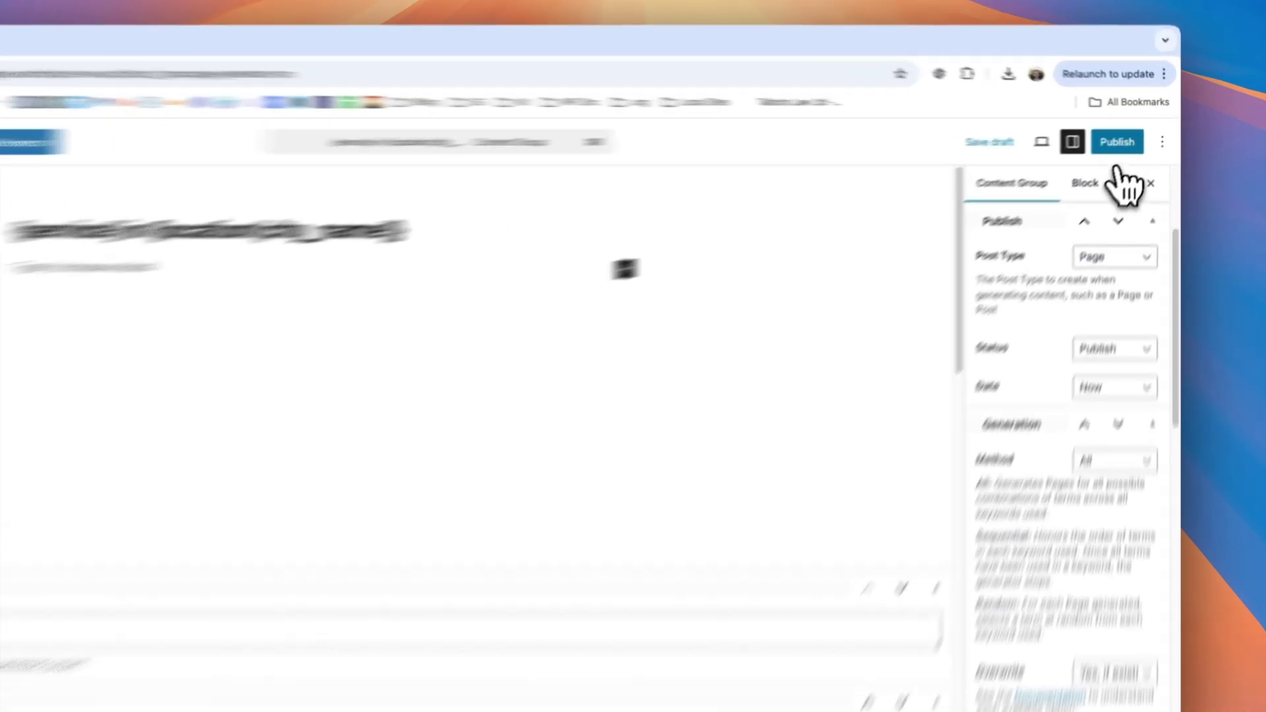
pyautogui.click(1134, 134)
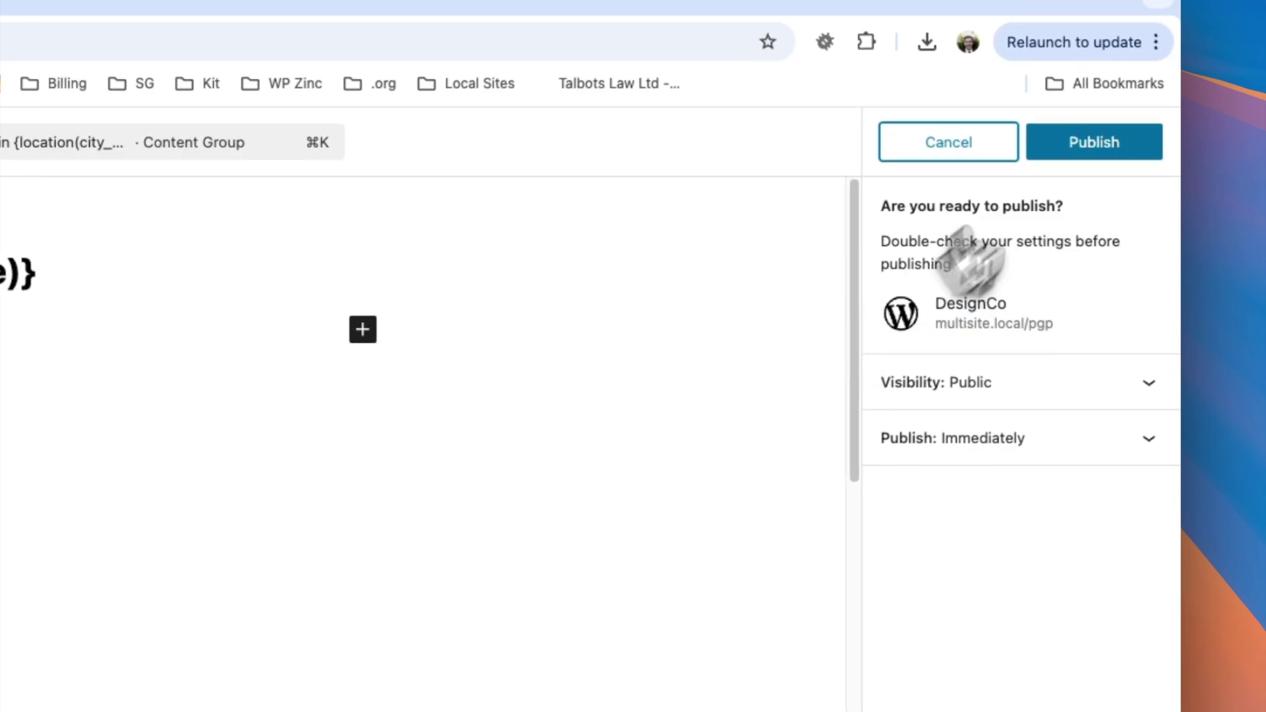
pyautogui.click(1094, 142)
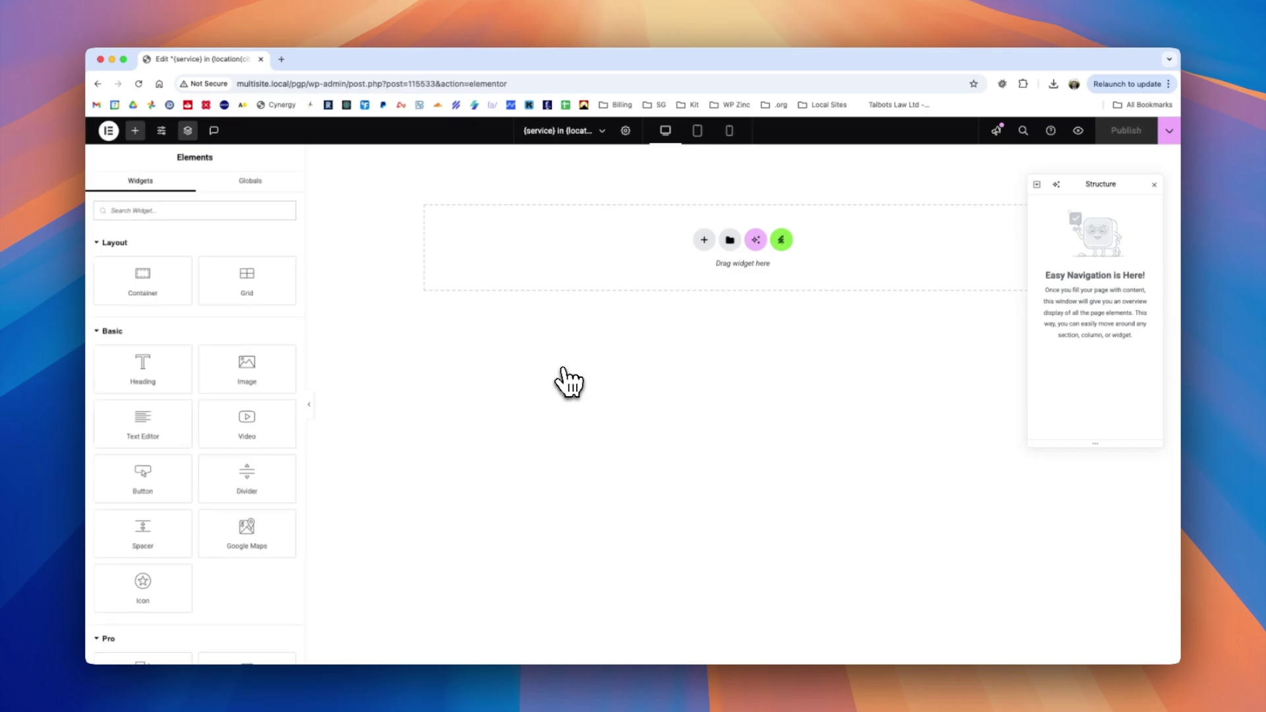
# Add a Heading widget to the empty page with the title "{service} in {location(city_name)}".
pyautogui.moveTo(142, 367); pyautogui.dragTo(729, 250)
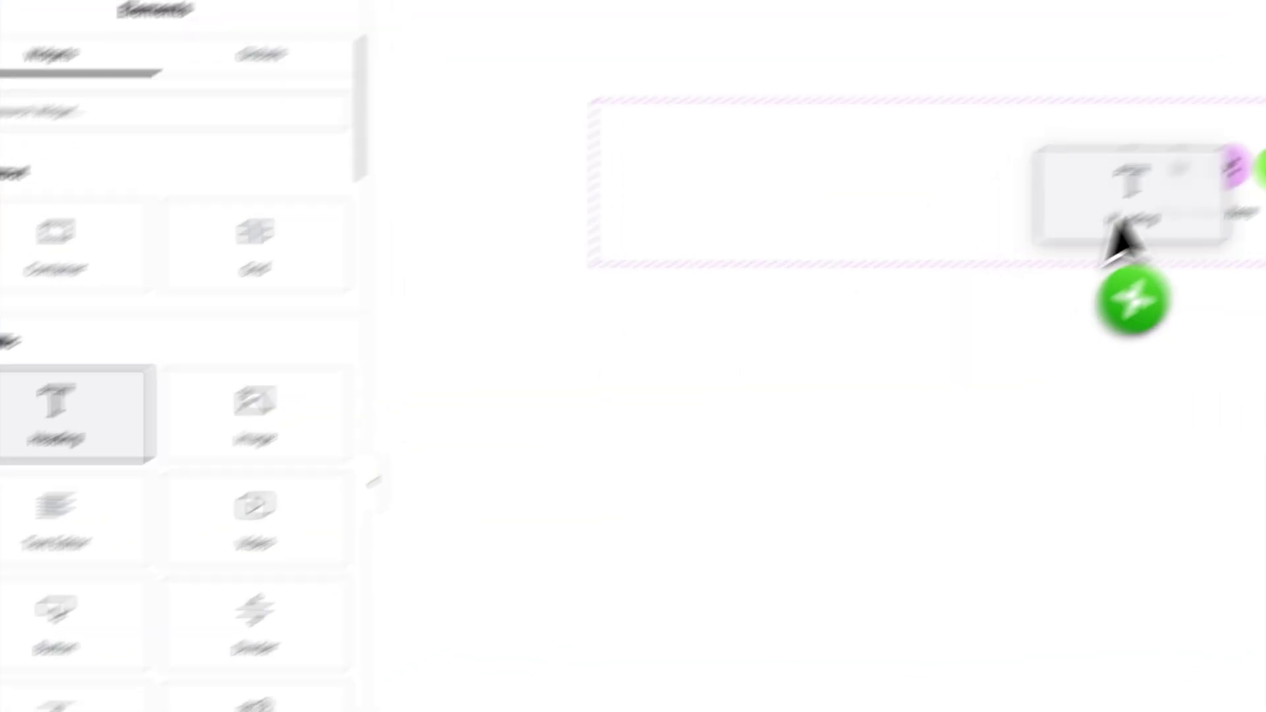
pyautogui.moveTo(938, 393); pyautogui.dragTo(938, 394)
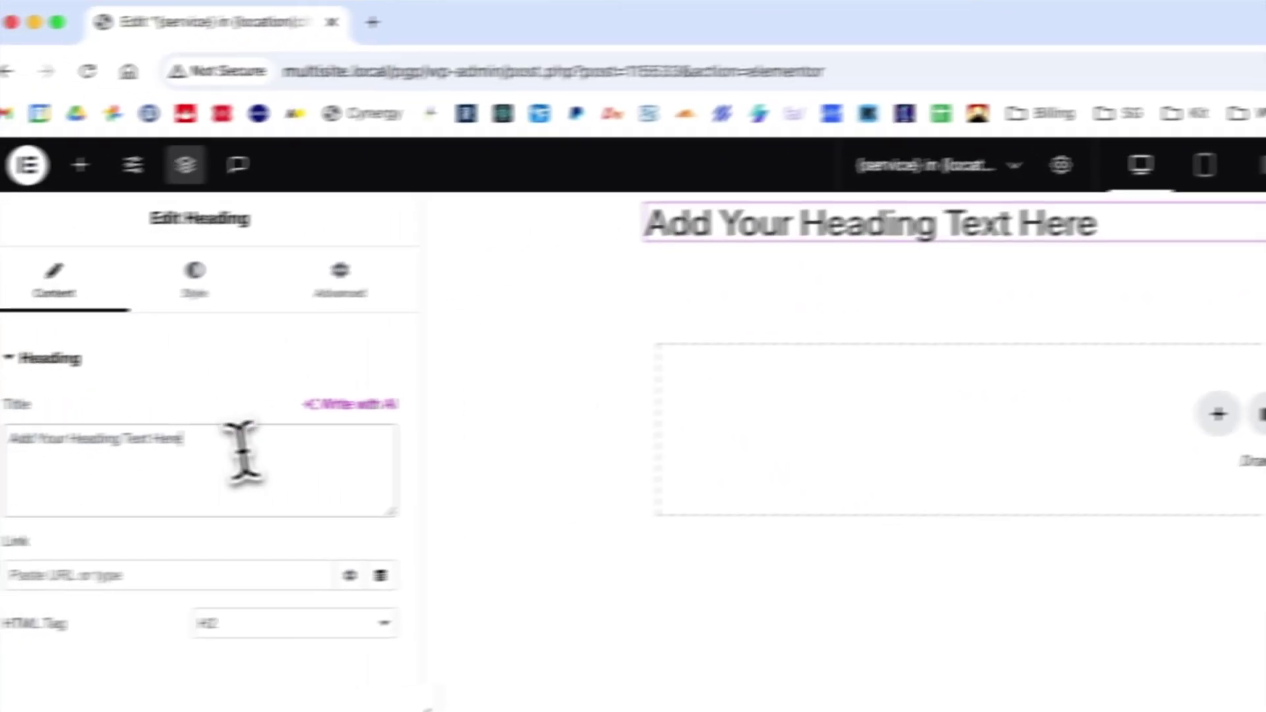
pyautogui.tripleClick(310, 459)
pyautogui.write('{service')
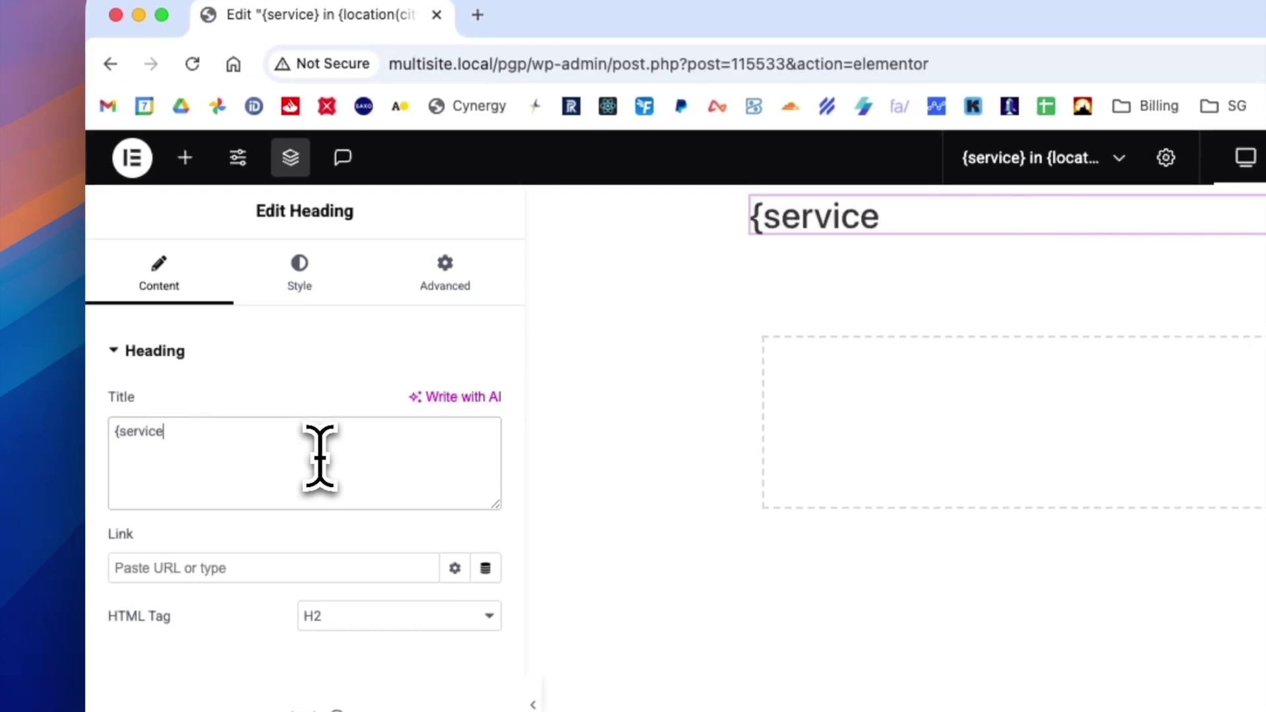
pyautogui.write('} in {location(city_name)}')
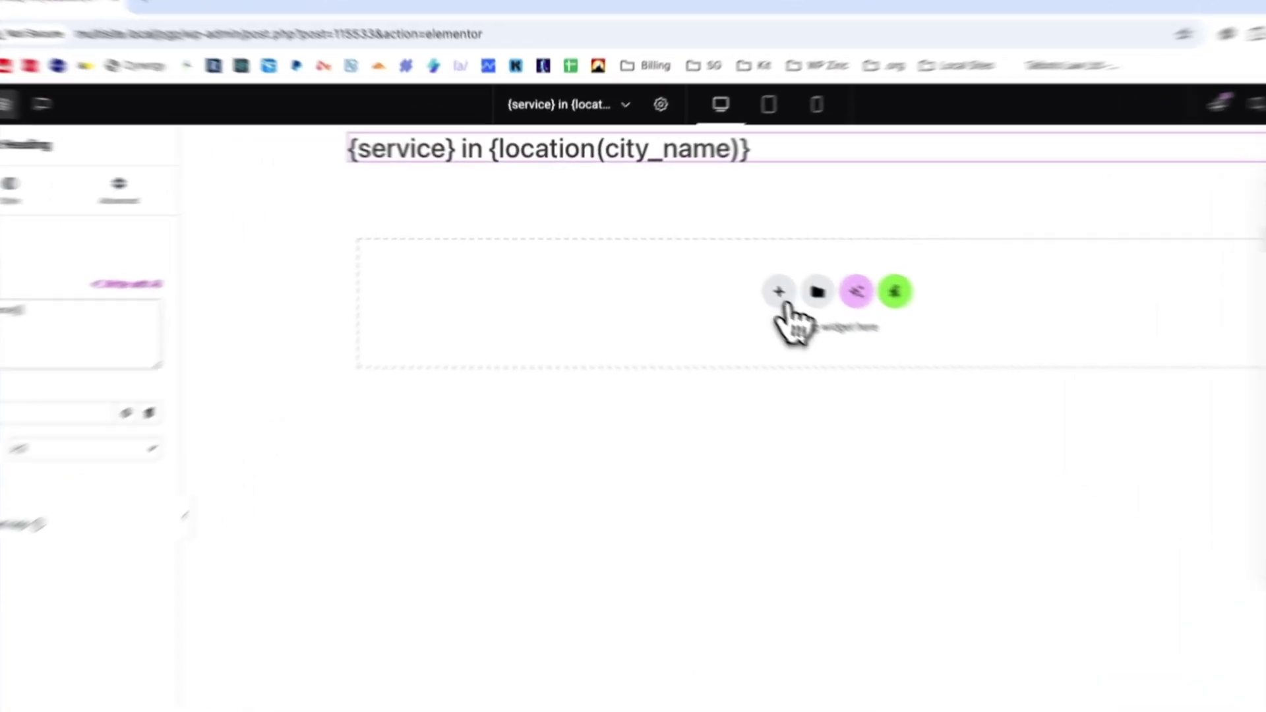
# Add a Text Editor widget below the heading reading "{service} in {location(city_name)} content." and save the page.
pyautogui.click(704, 255)
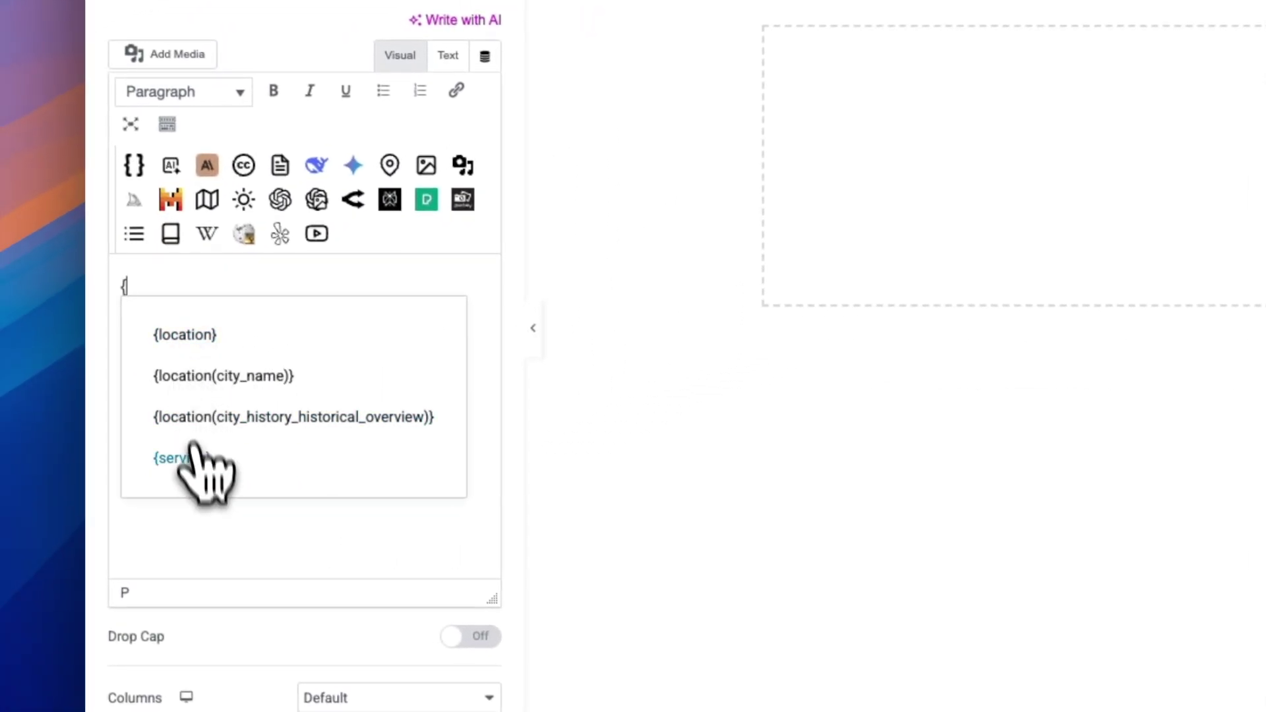
pyautogui.click(191, 457)
pyautogui.write('in {l')
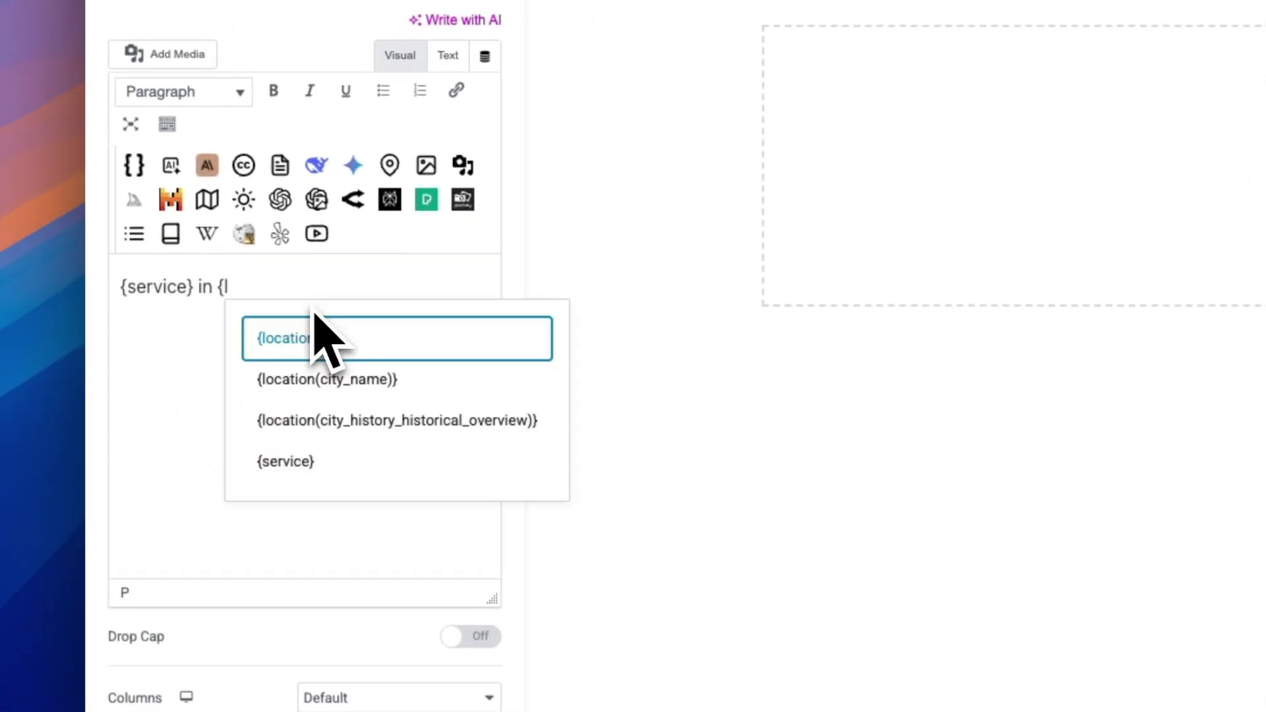
pyautogui.click(328, 378)
pyautogui.write('content.')
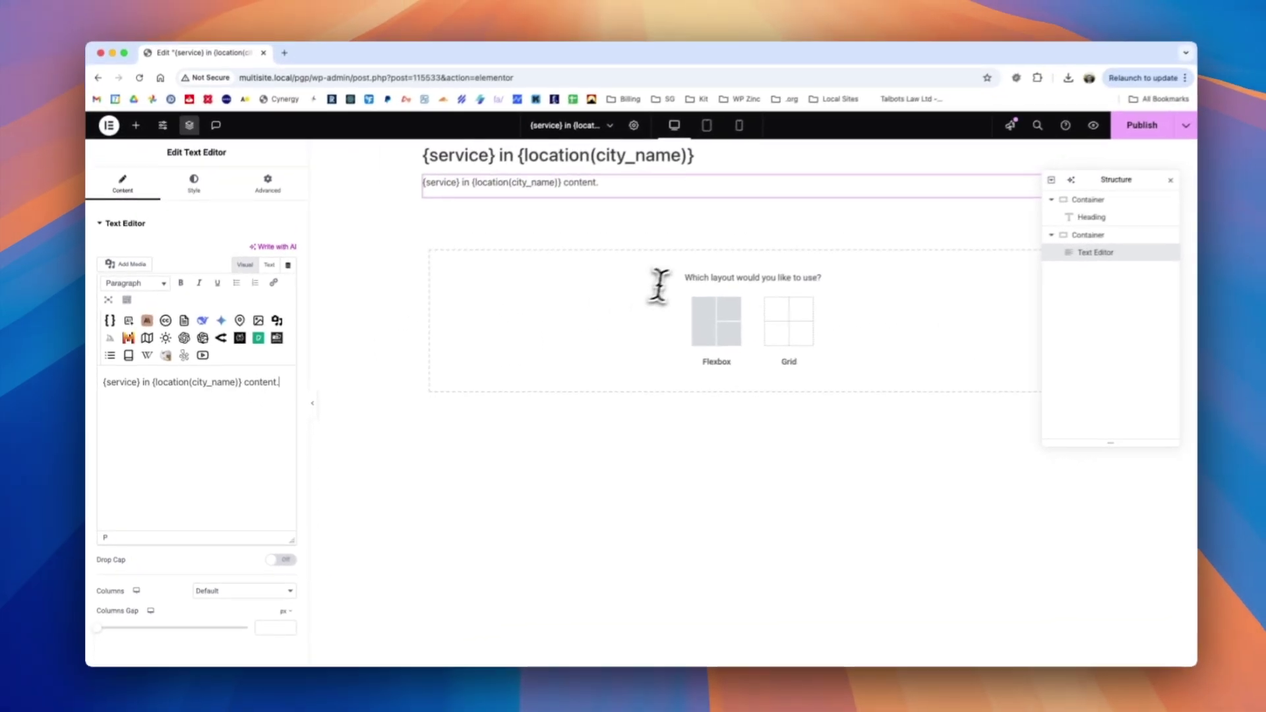
pyautogui.press('super+s')
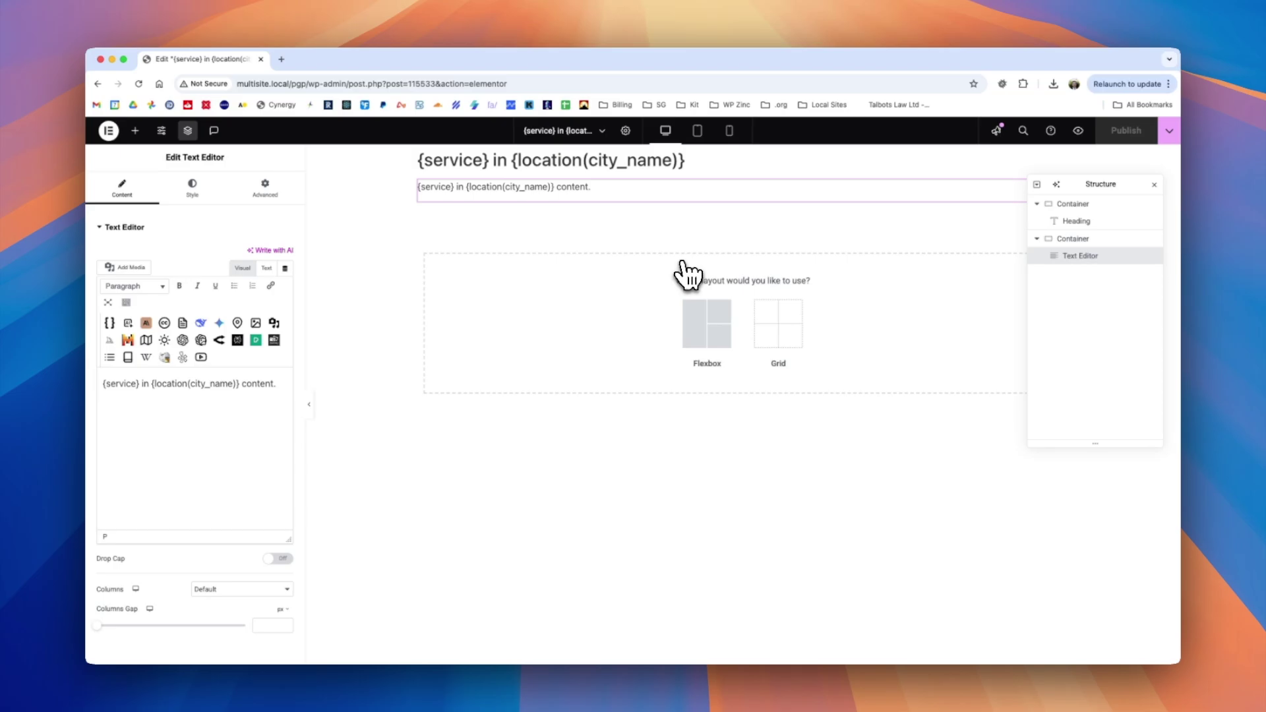
# Exit Elementor to WordPress and generate a single test page from the content group, opening its preview.
pyautogui.click(110, 132)
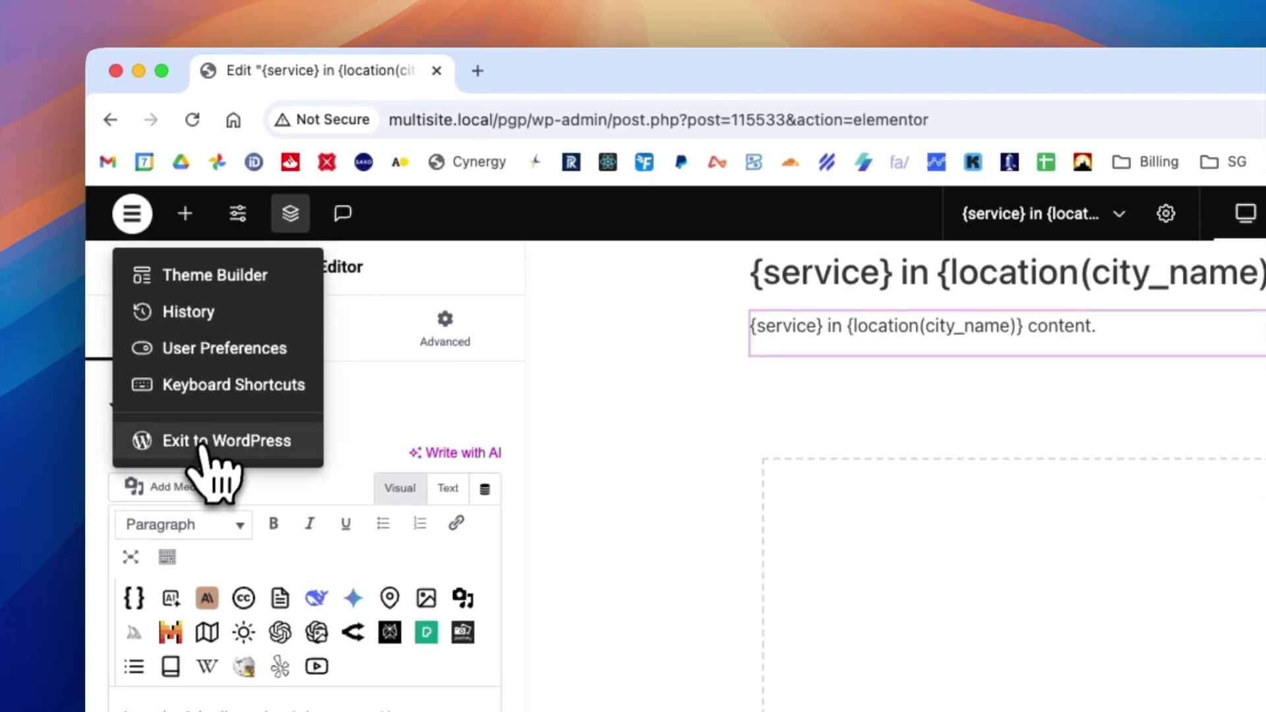
pyautogui.click(201, 447)
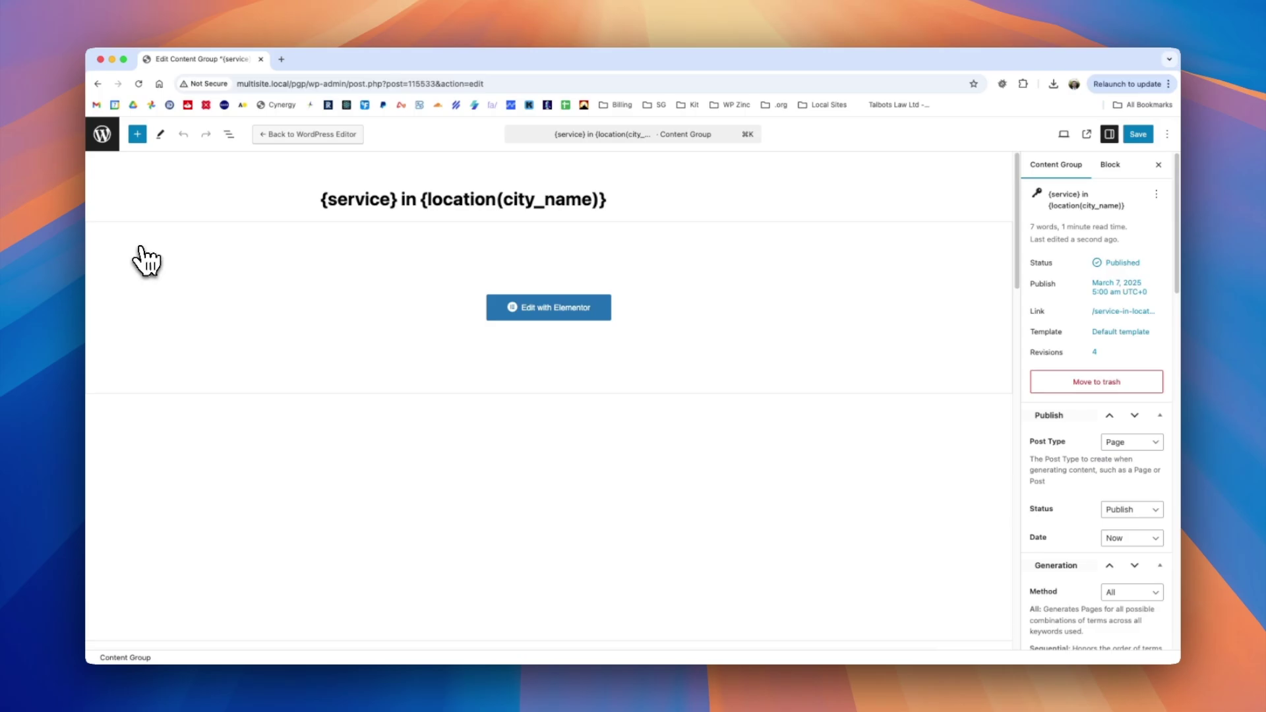
pyautogui.scroll(-15, 1161, 581)
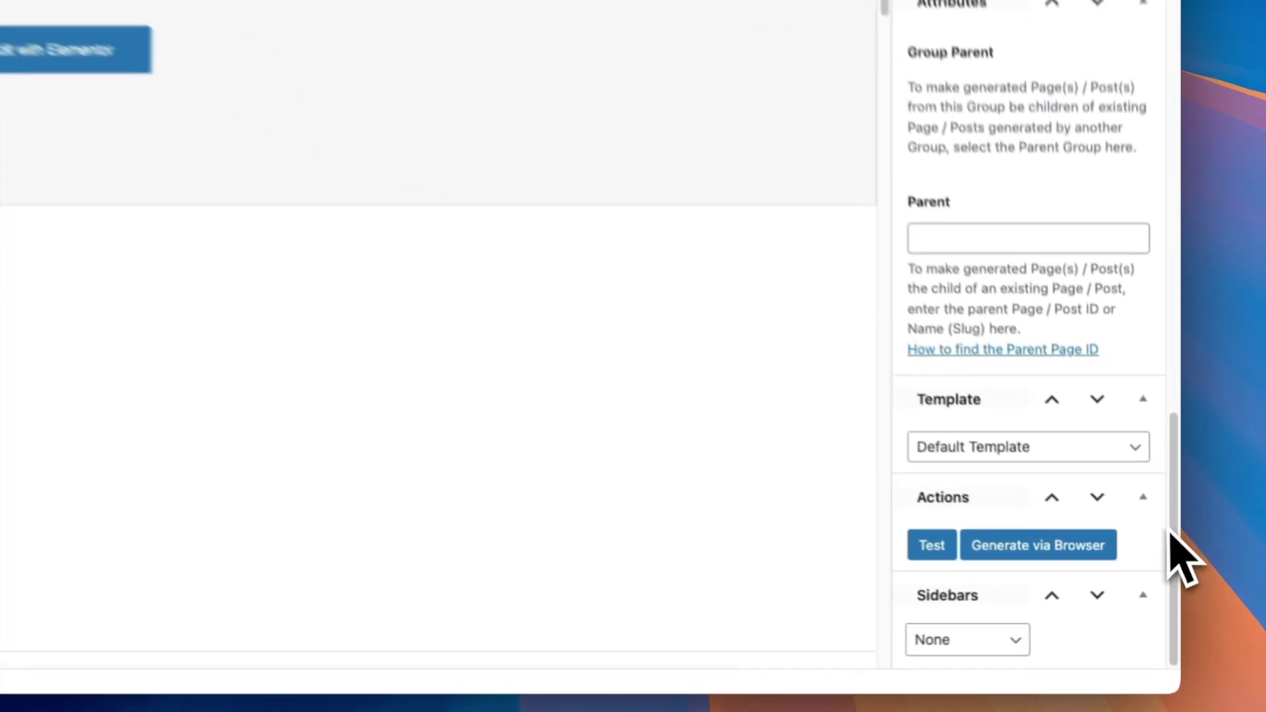
pyautogui.click(1042, 581)
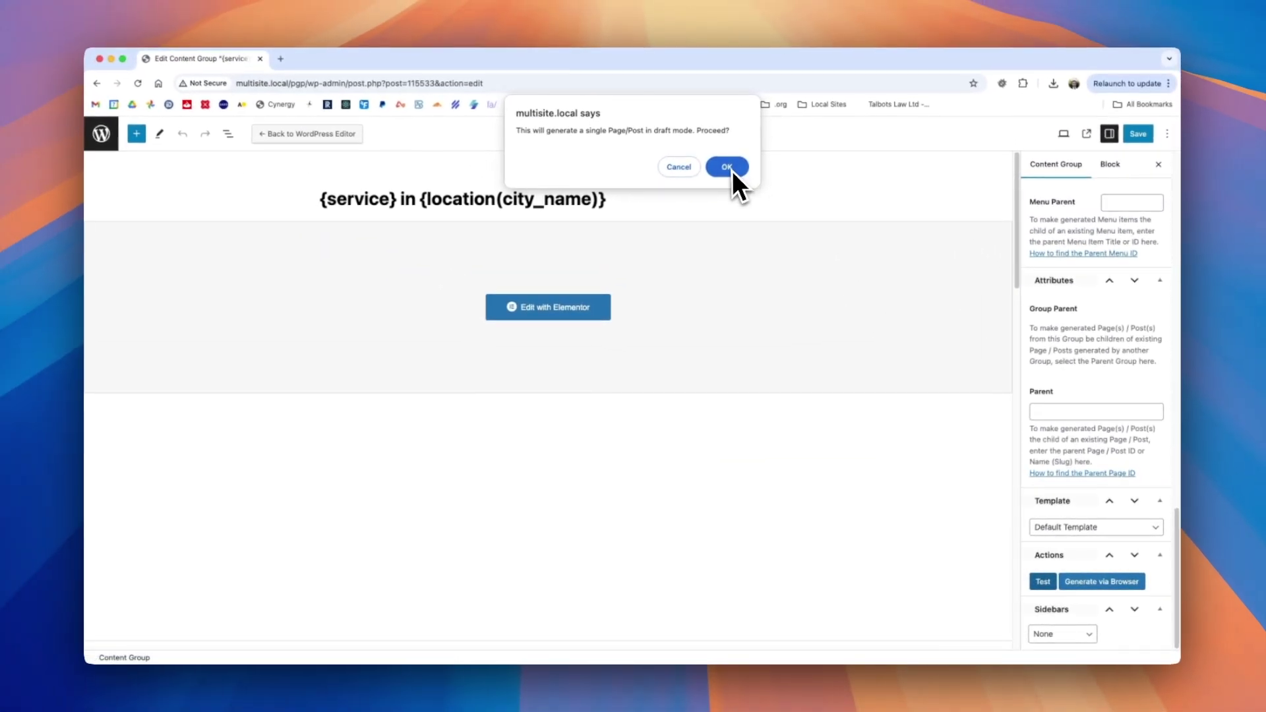
pyautogui.click(725, 164)
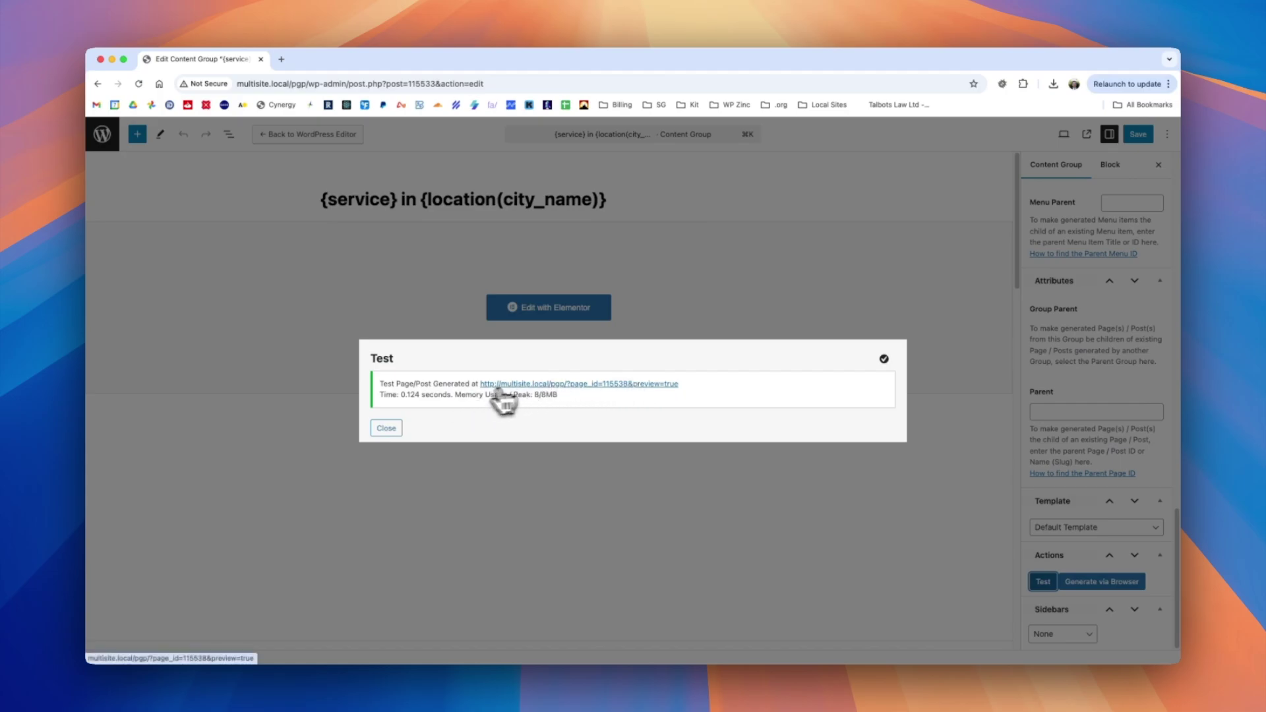
pyautogui.click(492, 386)
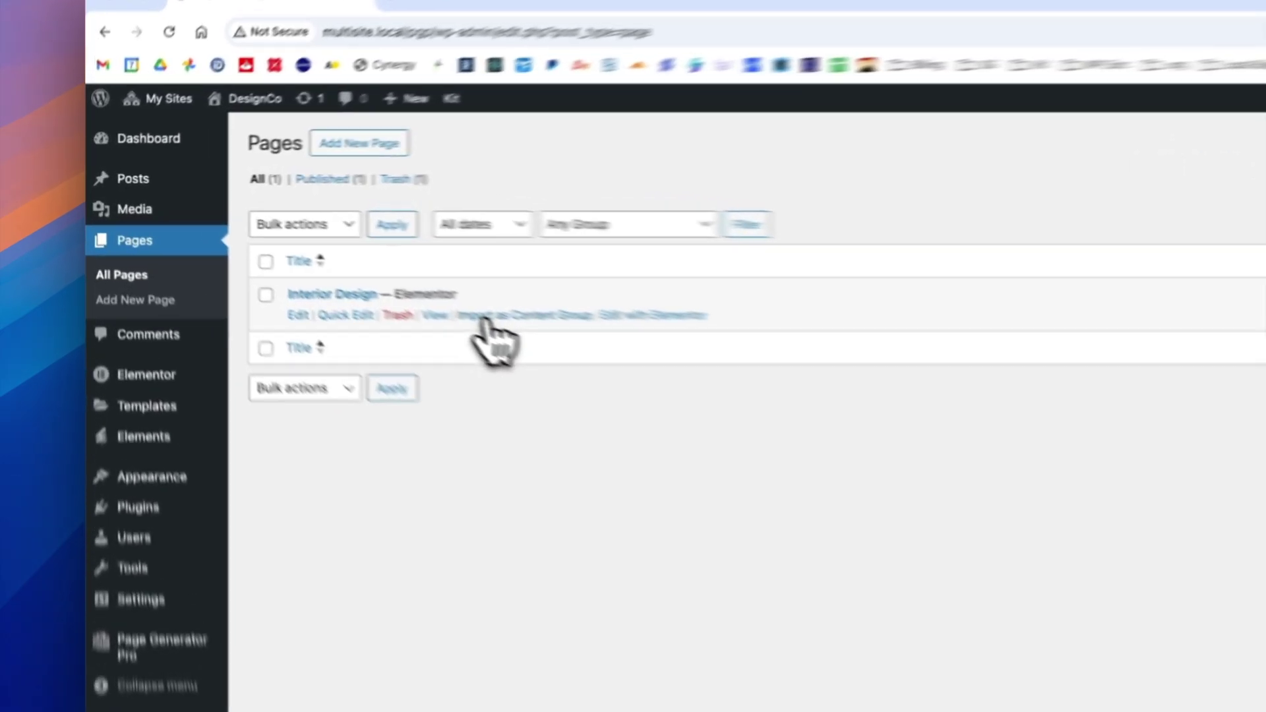
# Import the Interior Design page as a content group, retitle it "{service} in {location(city_name)}" and save it.
pyautogui.click(637, 359)
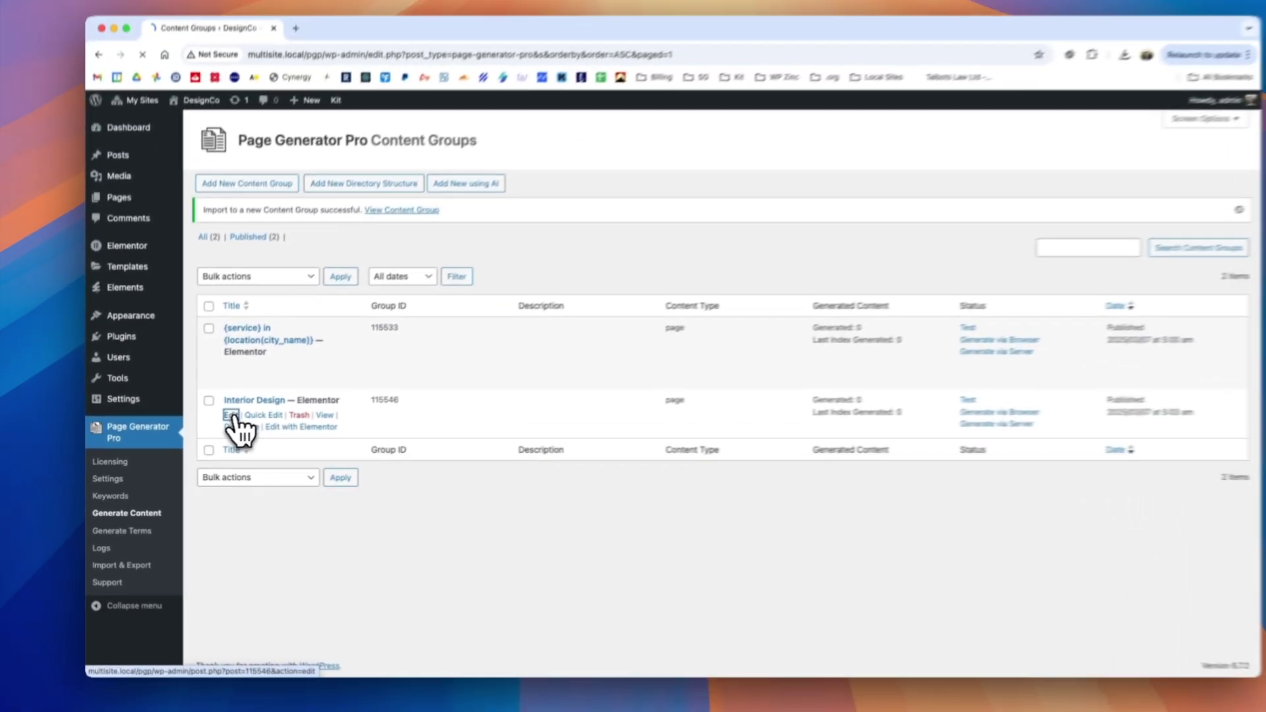
pyautogui.click(309, 379)
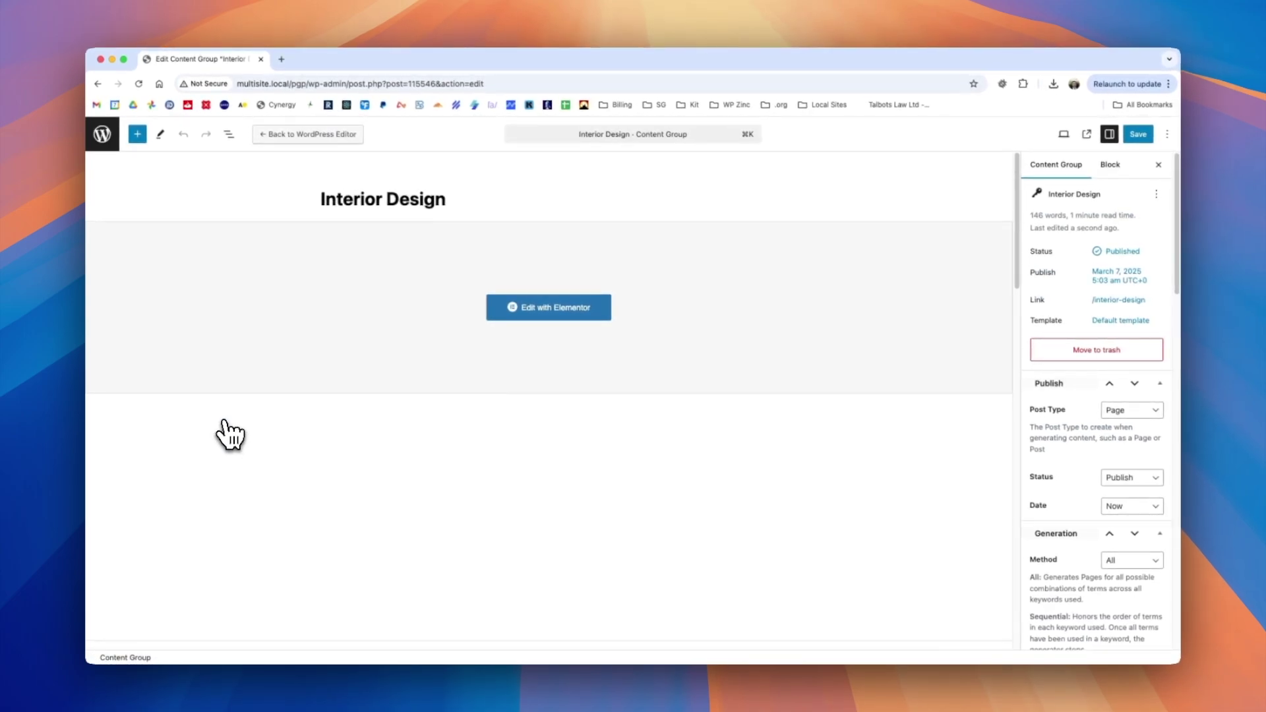
pyautogui.moveTo(444, 198); pyautogui.dragTo(328, 196)
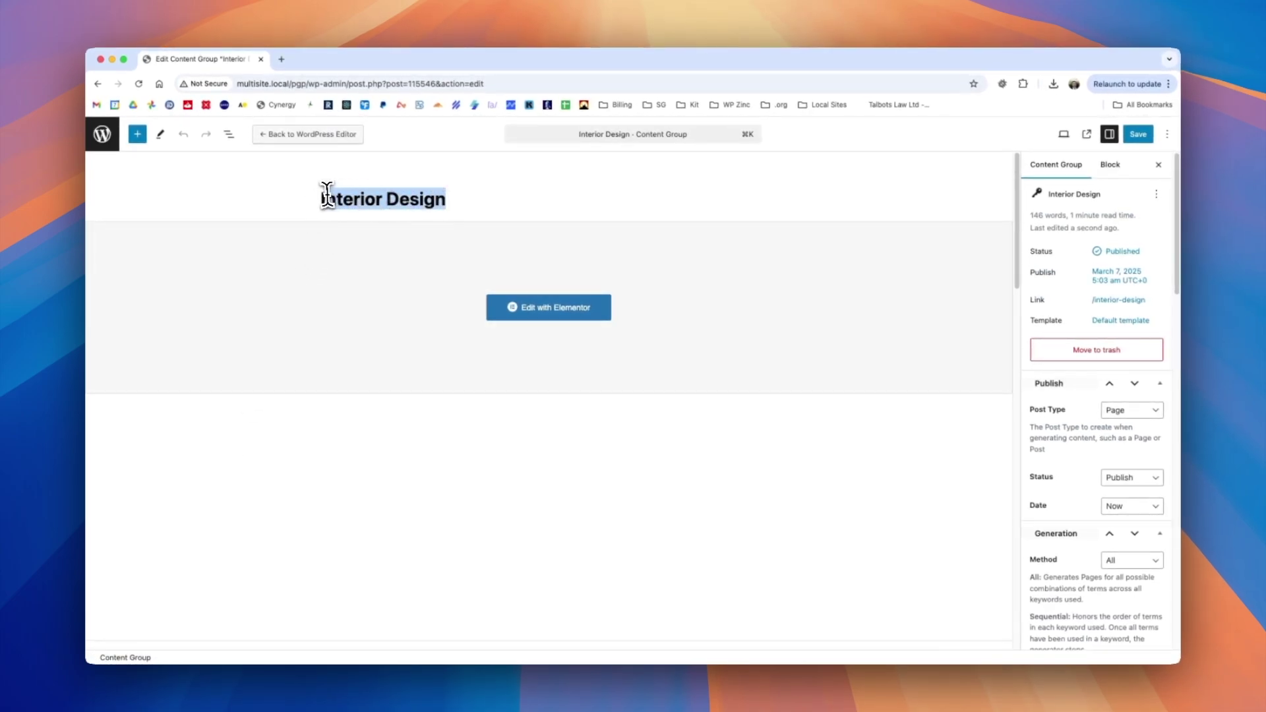
pyautogui.write('{service} in {location(city_name)}')
pyautogui.click(1137, 134)
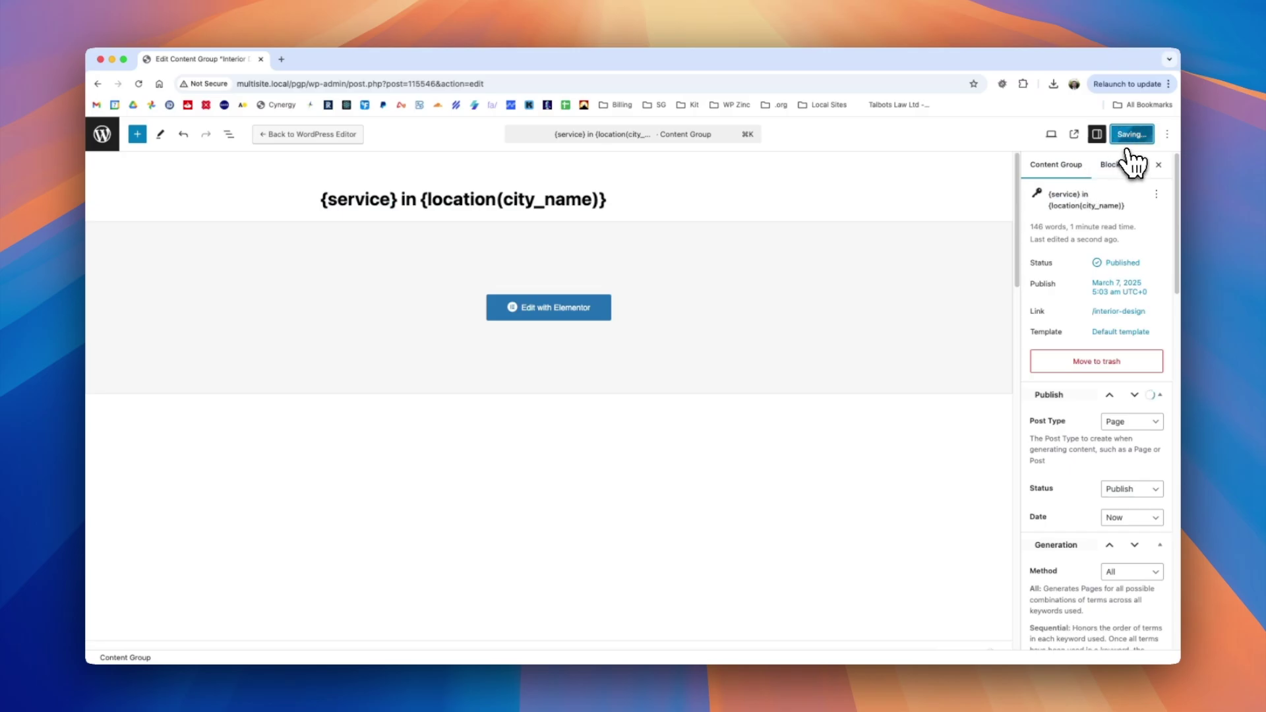
# Open the content group in Elementor and replace the "Interior Design Services" heading with "{service} in {location(city_name)}".
pyautogui.click(597, 312)
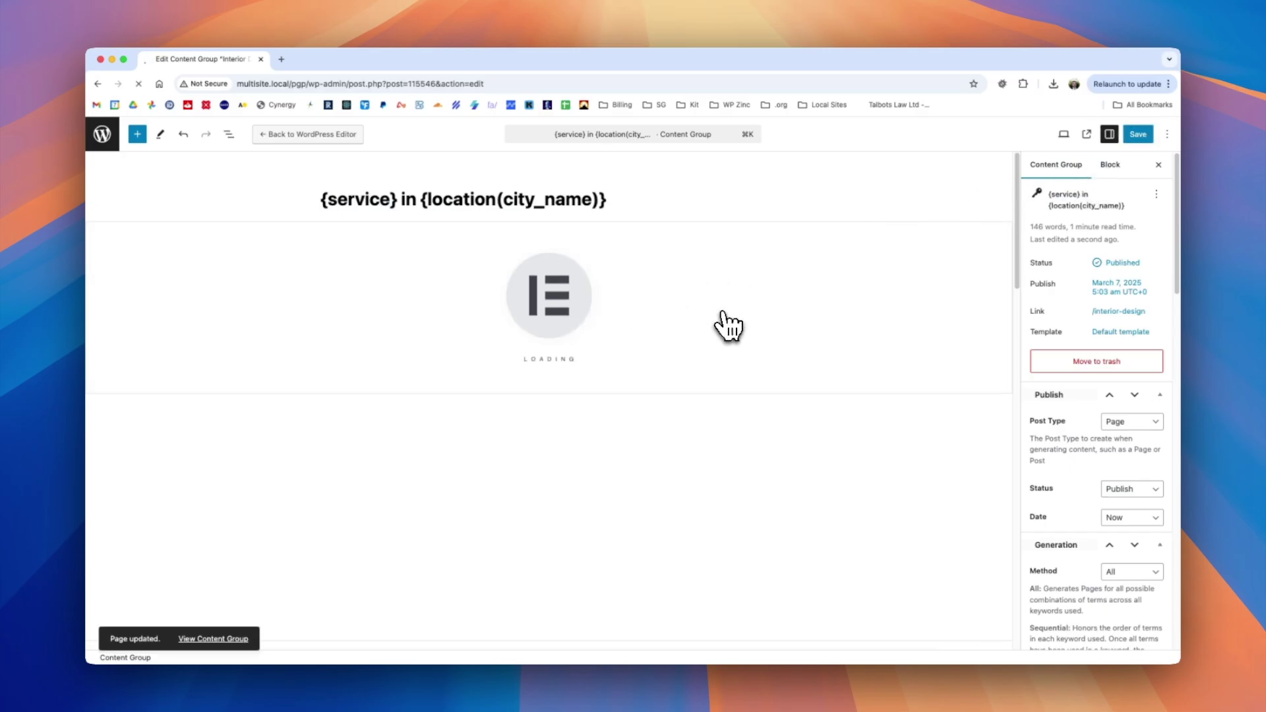
pyautogui.scroll(-1, 535, 443)
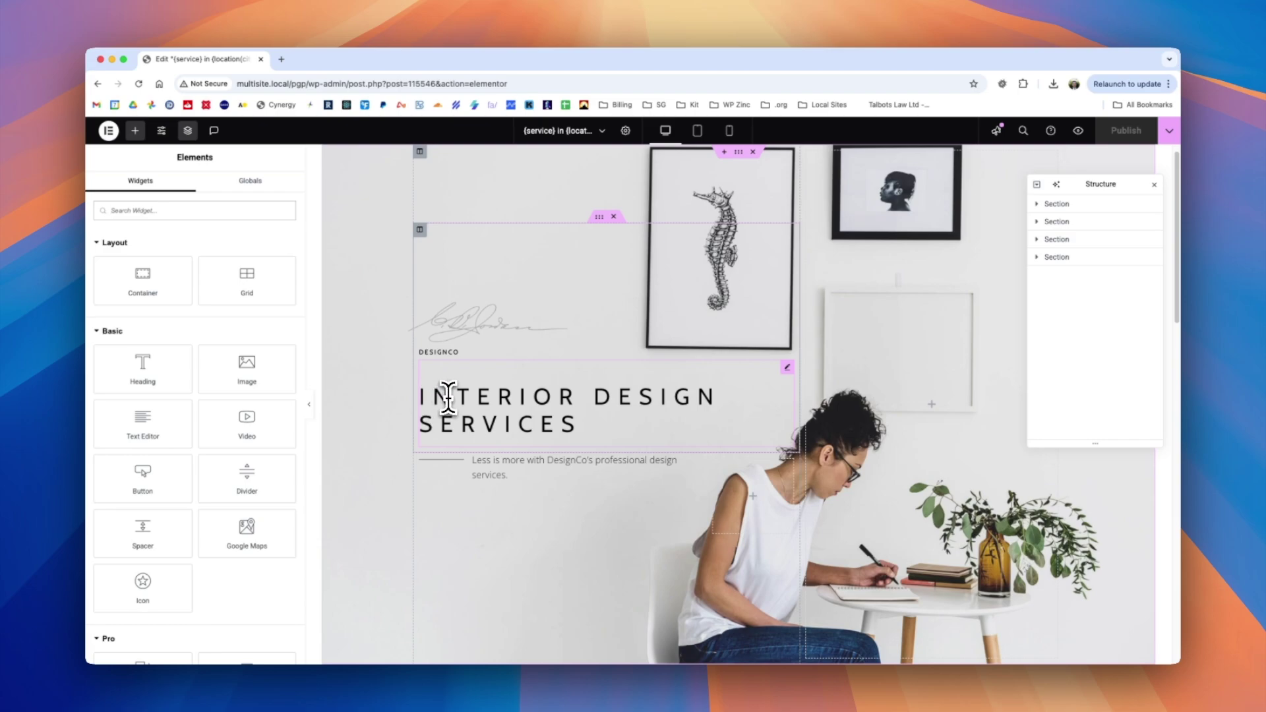
pyautogui.click(634, 398)
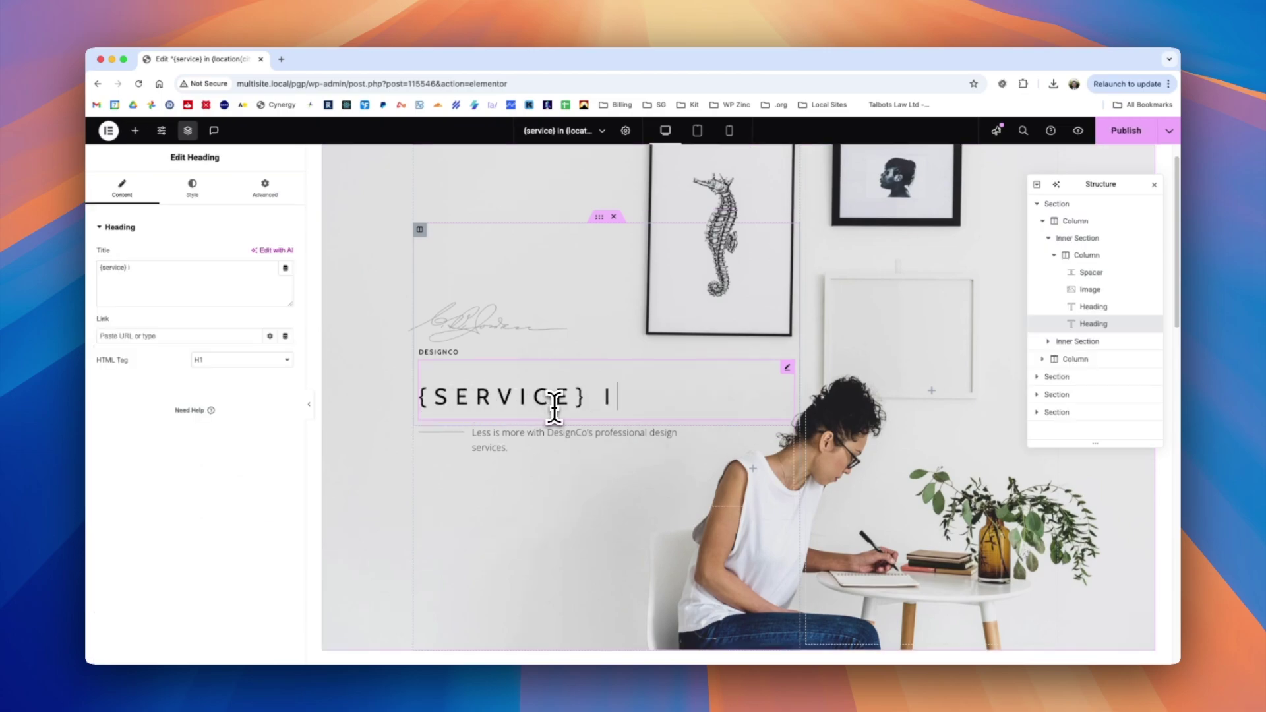
pyautogui.write('tion(ci')
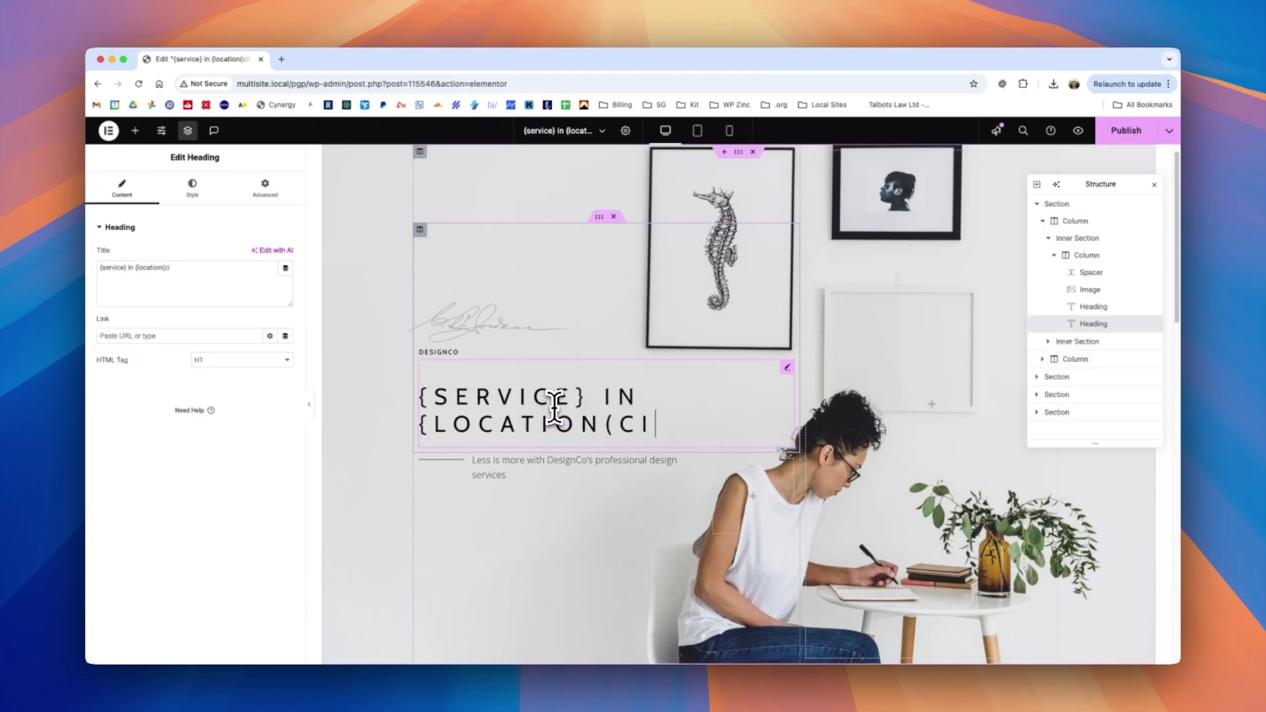
pyautogui.write('ty_name)')
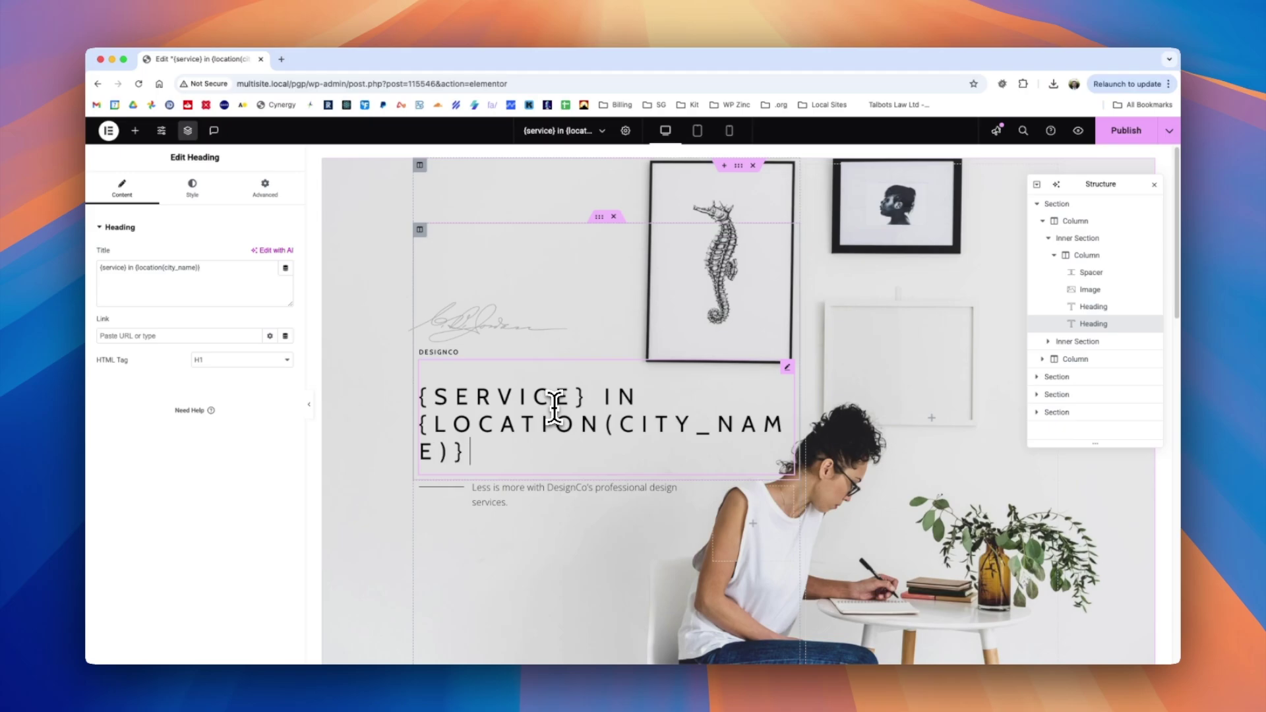
# Change the text below the heading to "Less is more with DesignCo's {service} in {location_(city_name)}" and publish the changes.
pyautogui.click(547, 494)
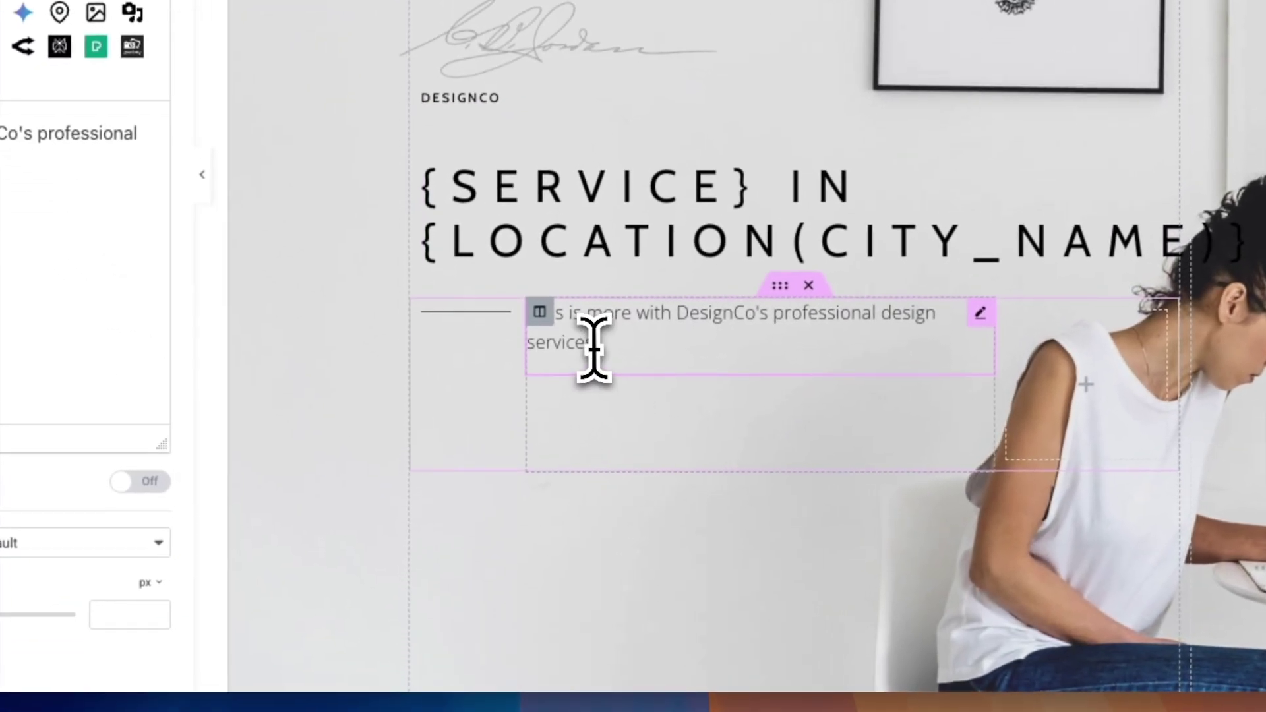
pyautogui.click(599, 341)
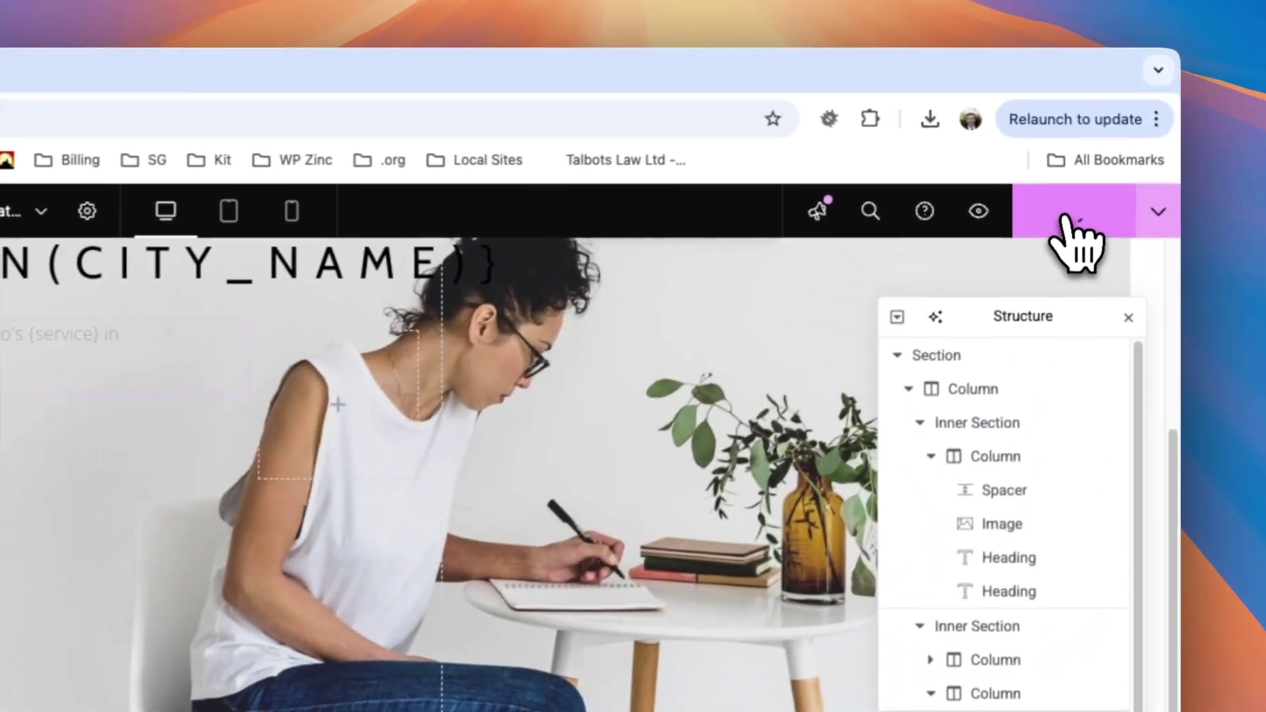
pyautogui.click(1085, 192)
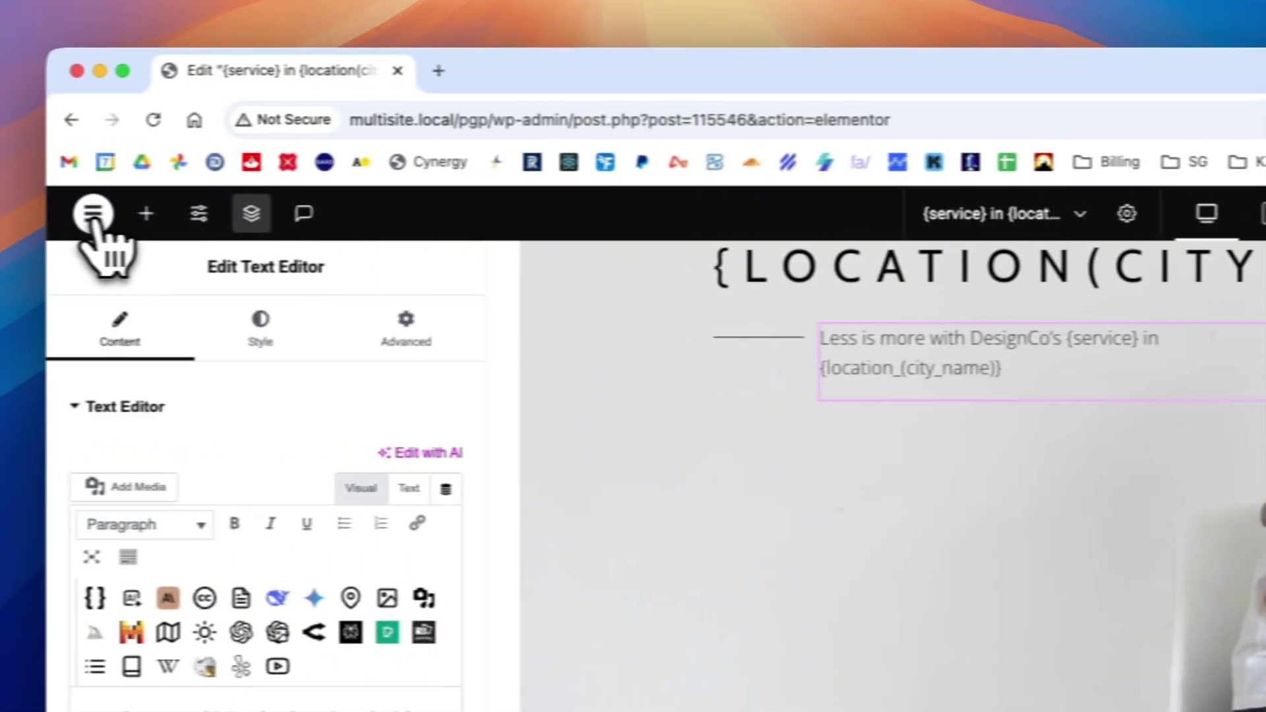
# Exit Elementor to WordPress, generate a test page from the content group and check the keyword text in its preview.
pyautogui.click(130, 213)
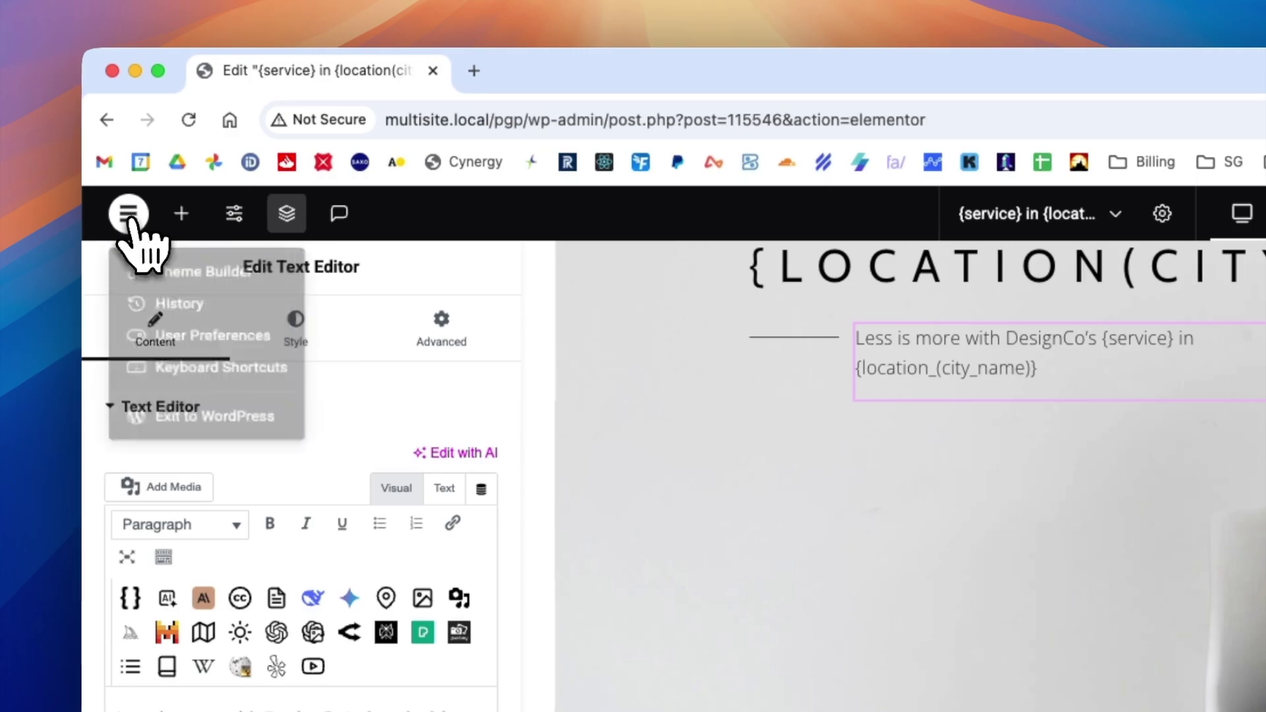
pyautogui.click(197, 440)
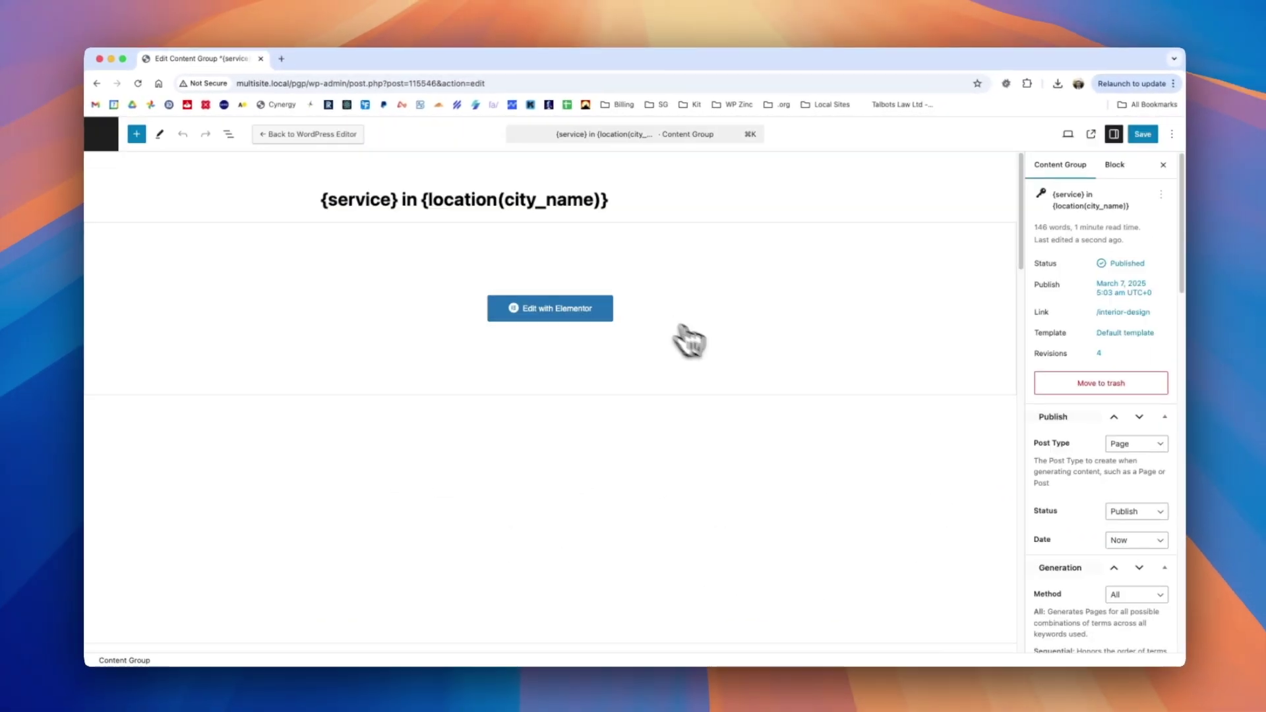
pyautogui.scroll(-10, 1218, 550)
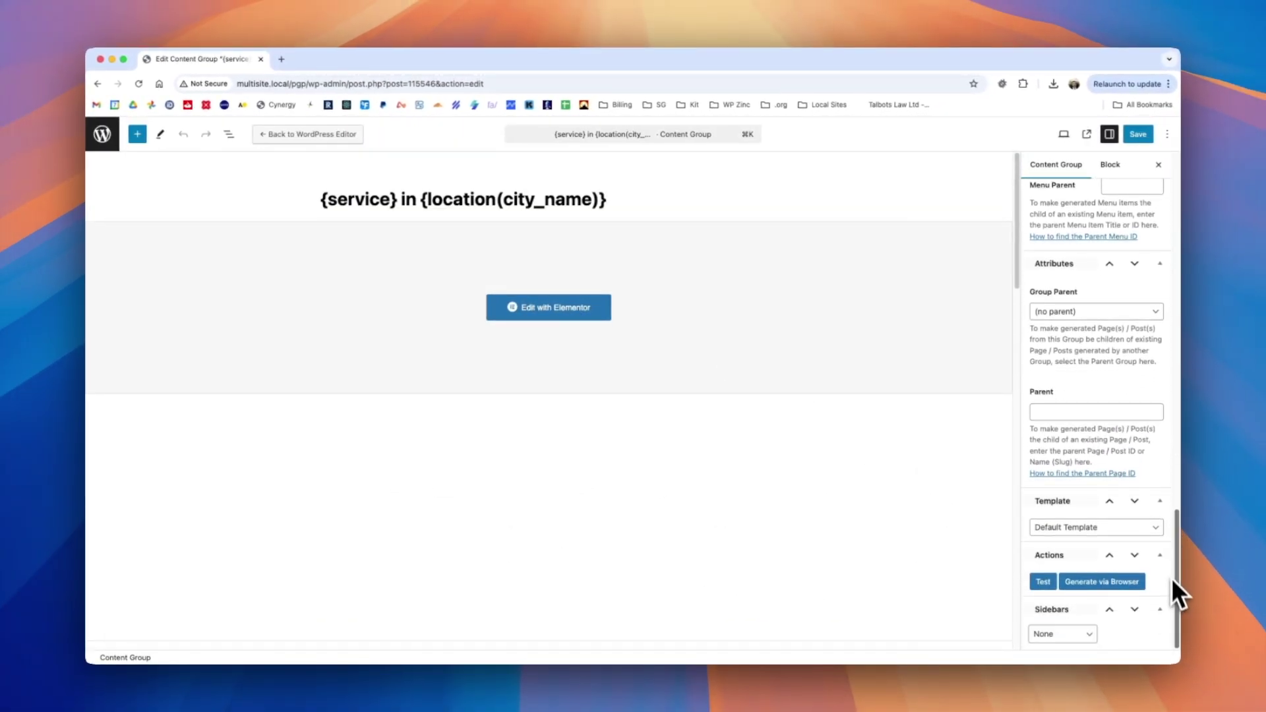
pyautogui.click(1075, 583)
pyautogui.click(728, 167)
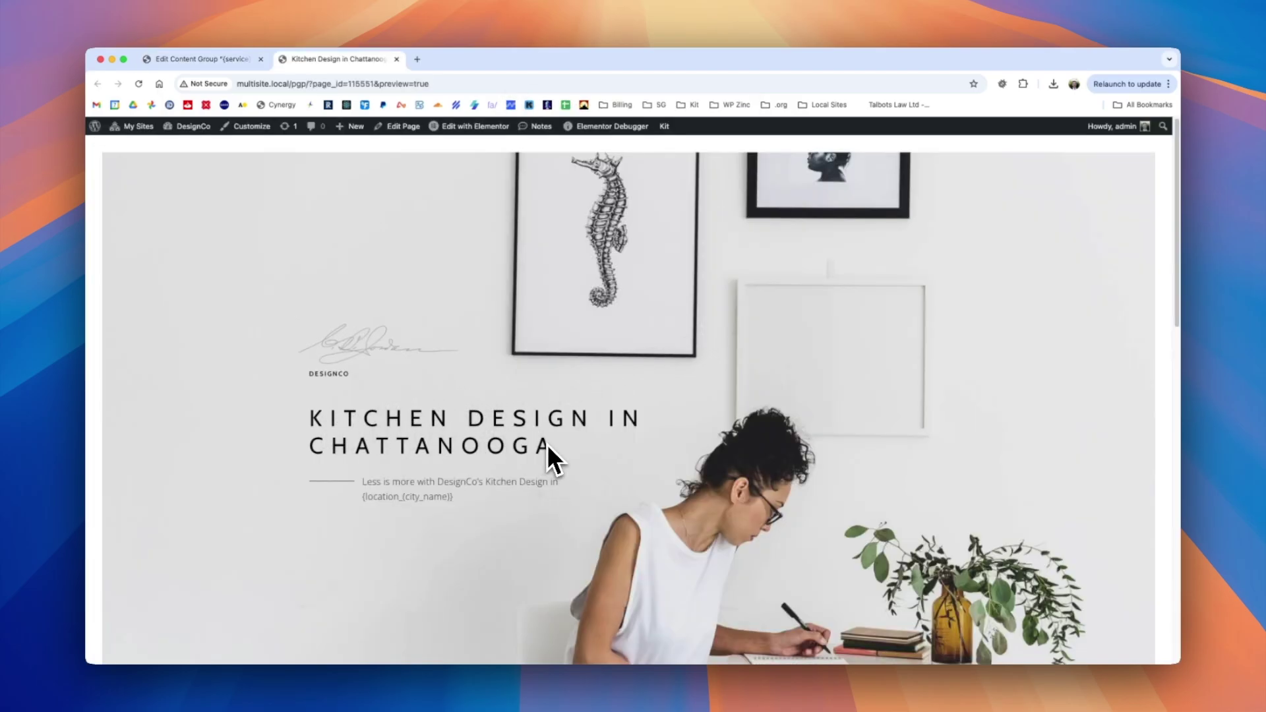
pyautogui.tripleClick(391, 501)
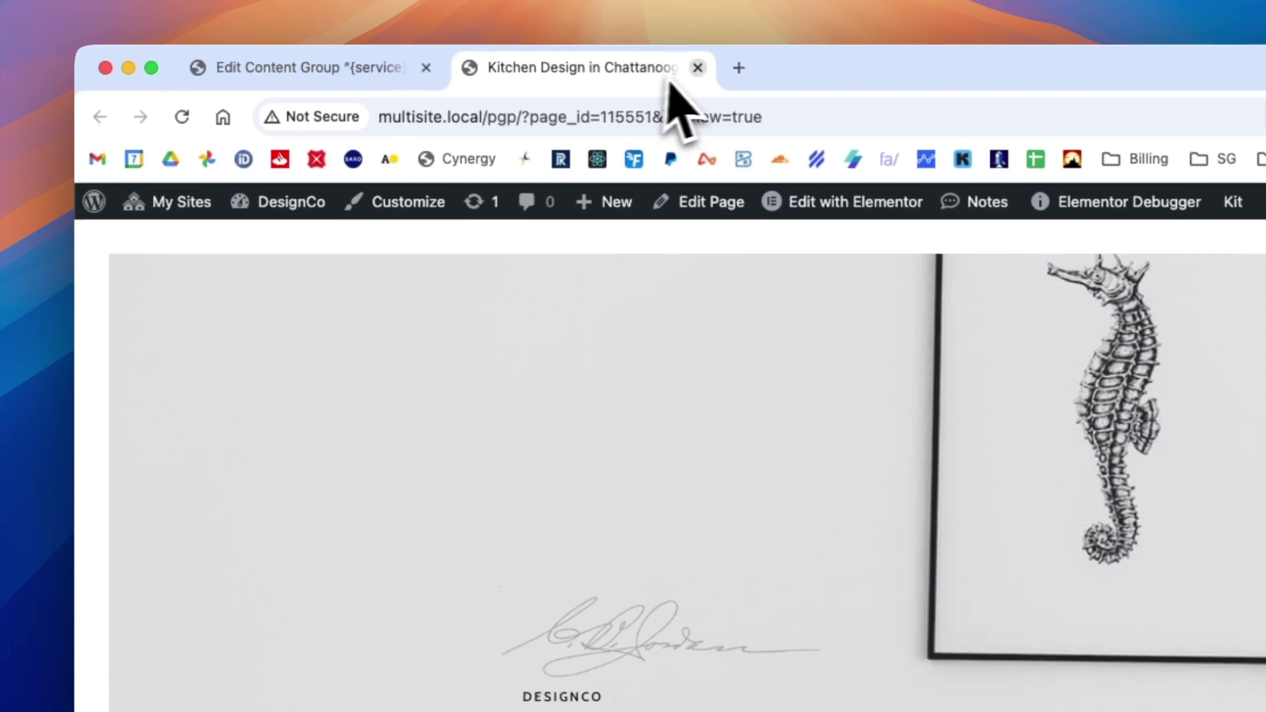
# Close the preview, reopen the group in Elementor, correct the text's location keyword to "{location(city_name)}" and publish.
pyautogui.click(696, 66)
pyautogui.click(981, 557)
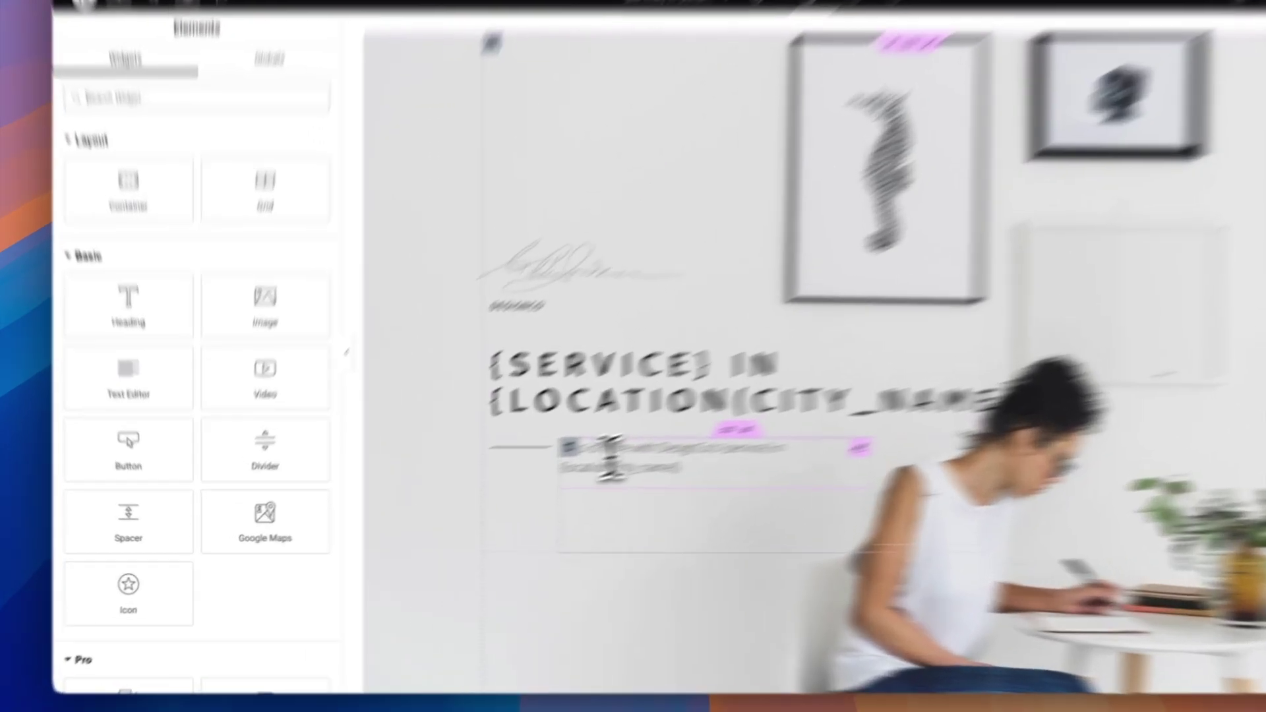
pyautogui.click(514, 483)
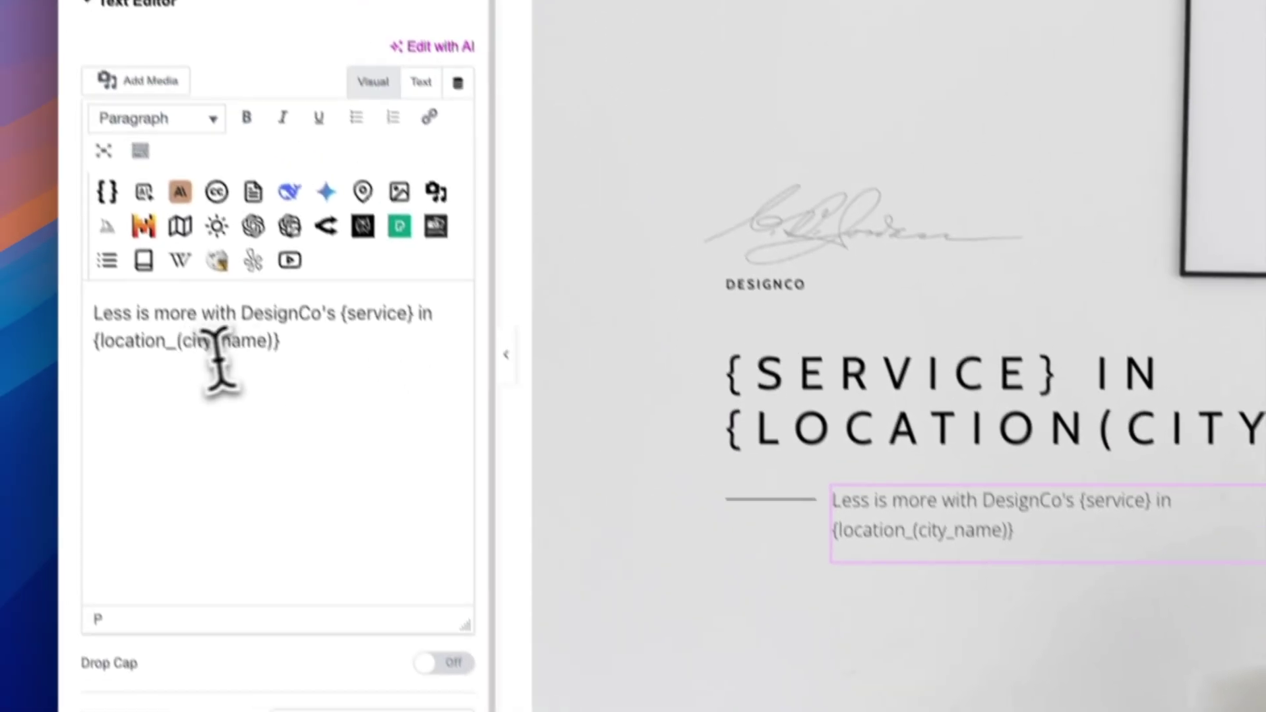
pyautogui.click(175, 341)
pyautogui.press('BackSpace')
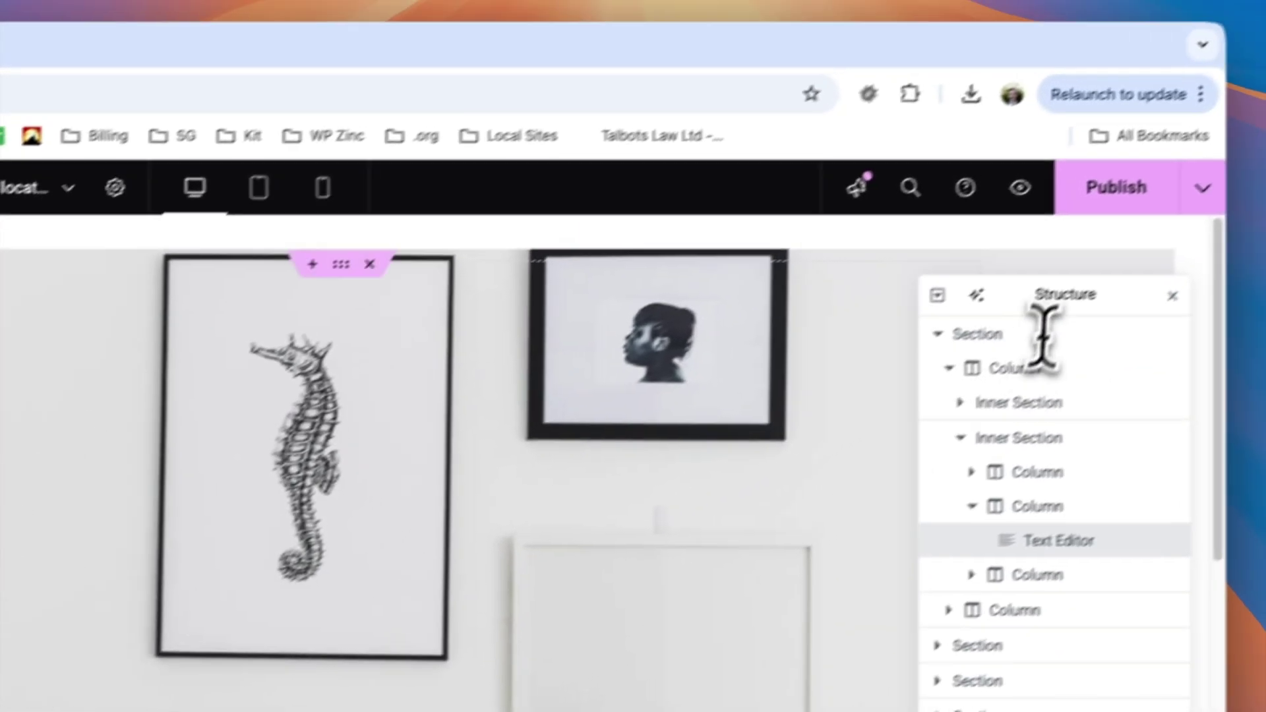
pyautogui.click(1057, 226)
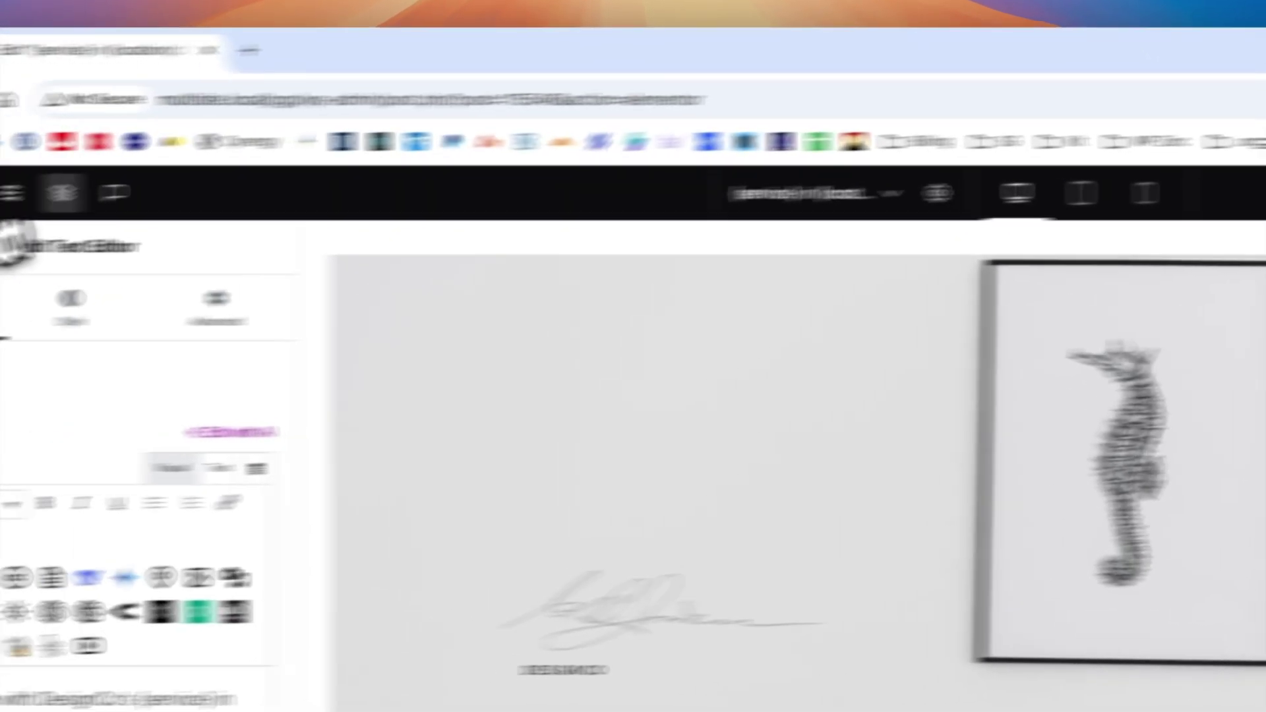
# Exit to WordPress, regenerate the test page and check the heading and the text below it in the preview.
pyautogui.click(107, 181)
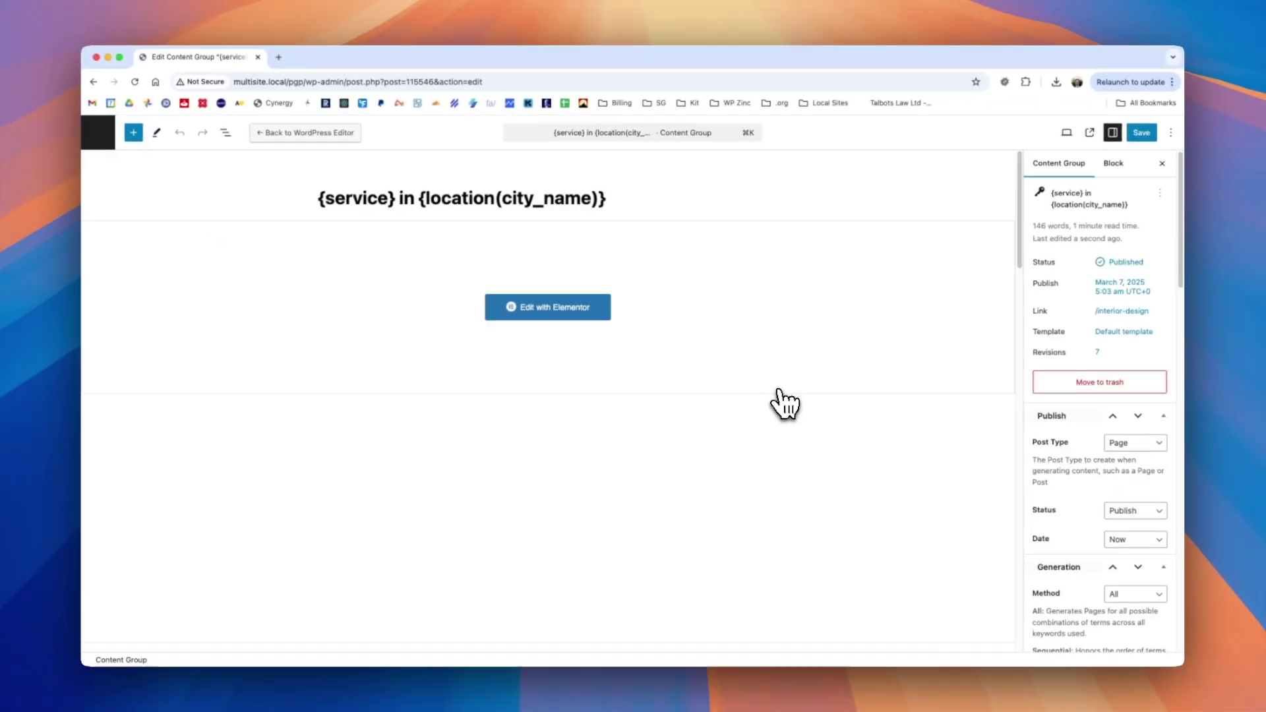
pyautogui.scroll(-20, 1164, 330)
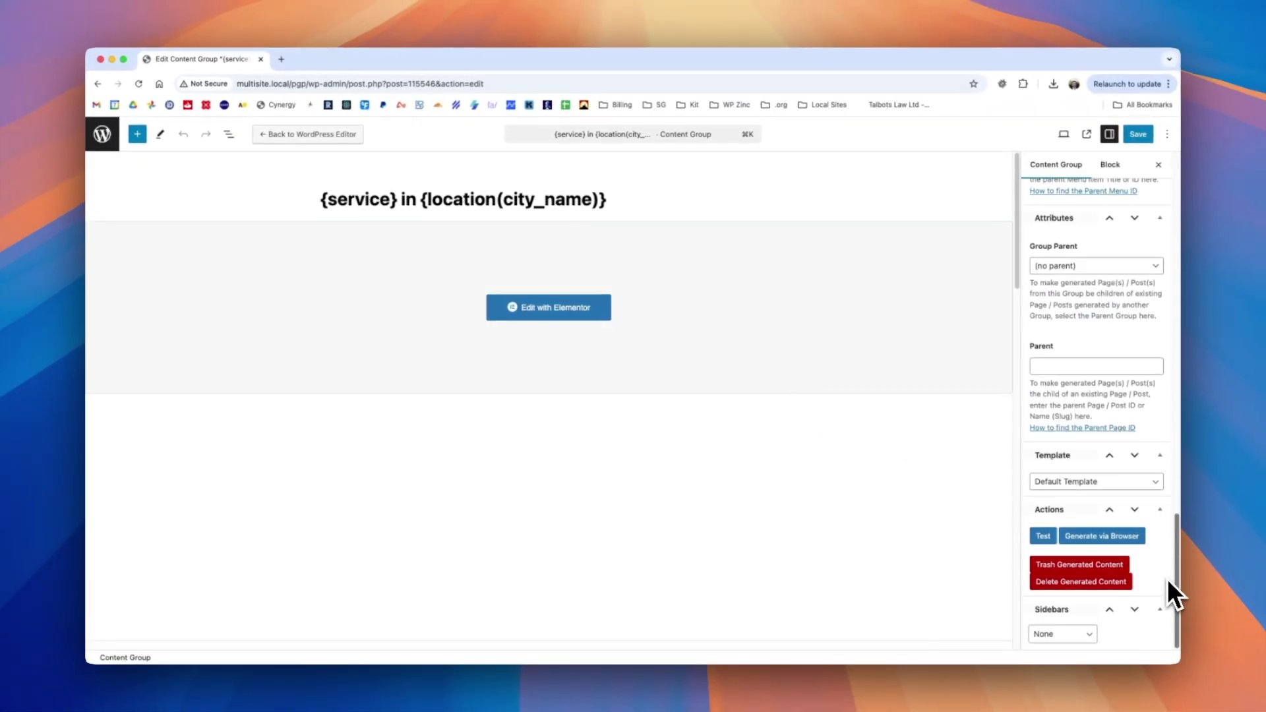
pyautogui.click(1046, 538)
pyautogui.click(730, 167)
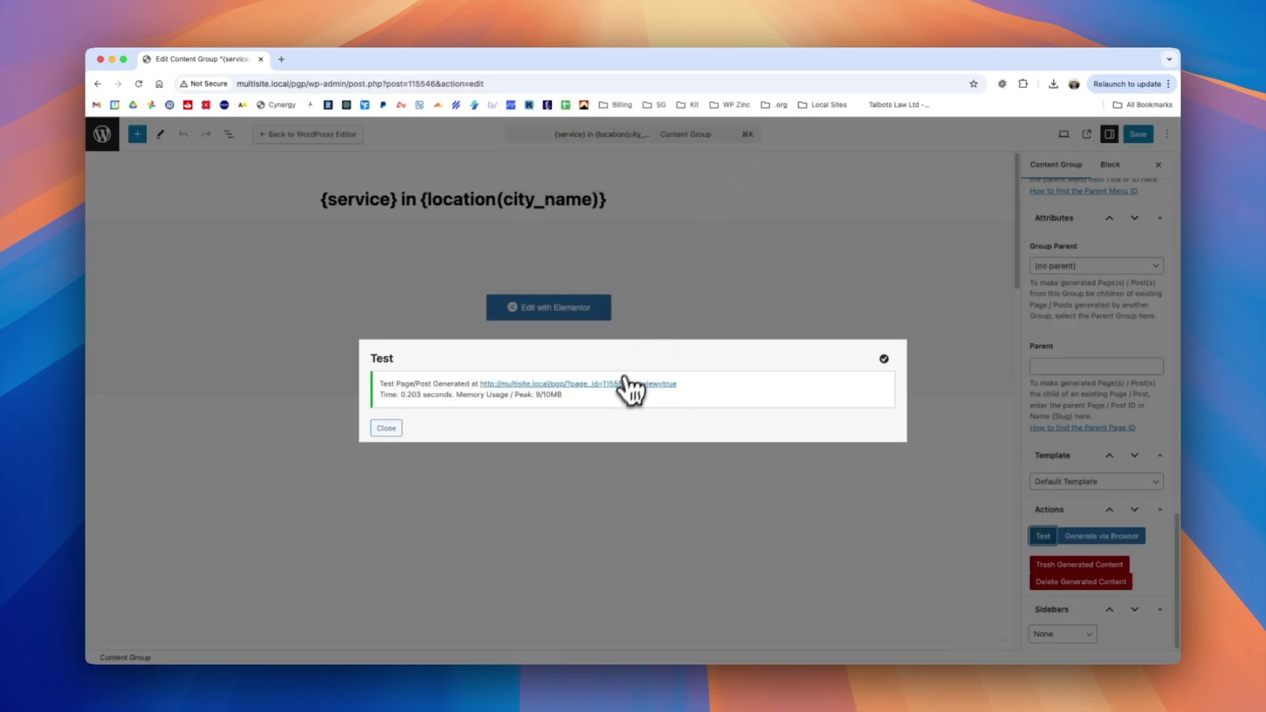
pyautogui.click(597, 385)
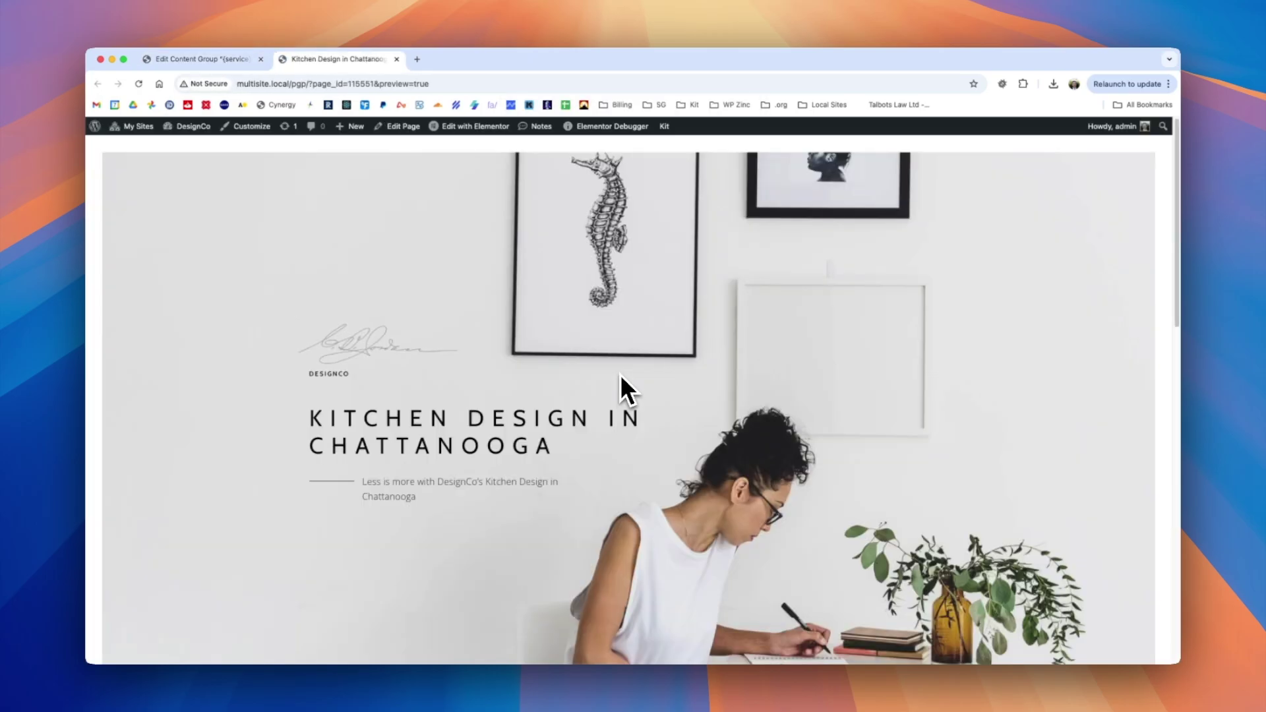
pyautogui.moveTo(511, 496); pyautogui.dragTo(307, 417)
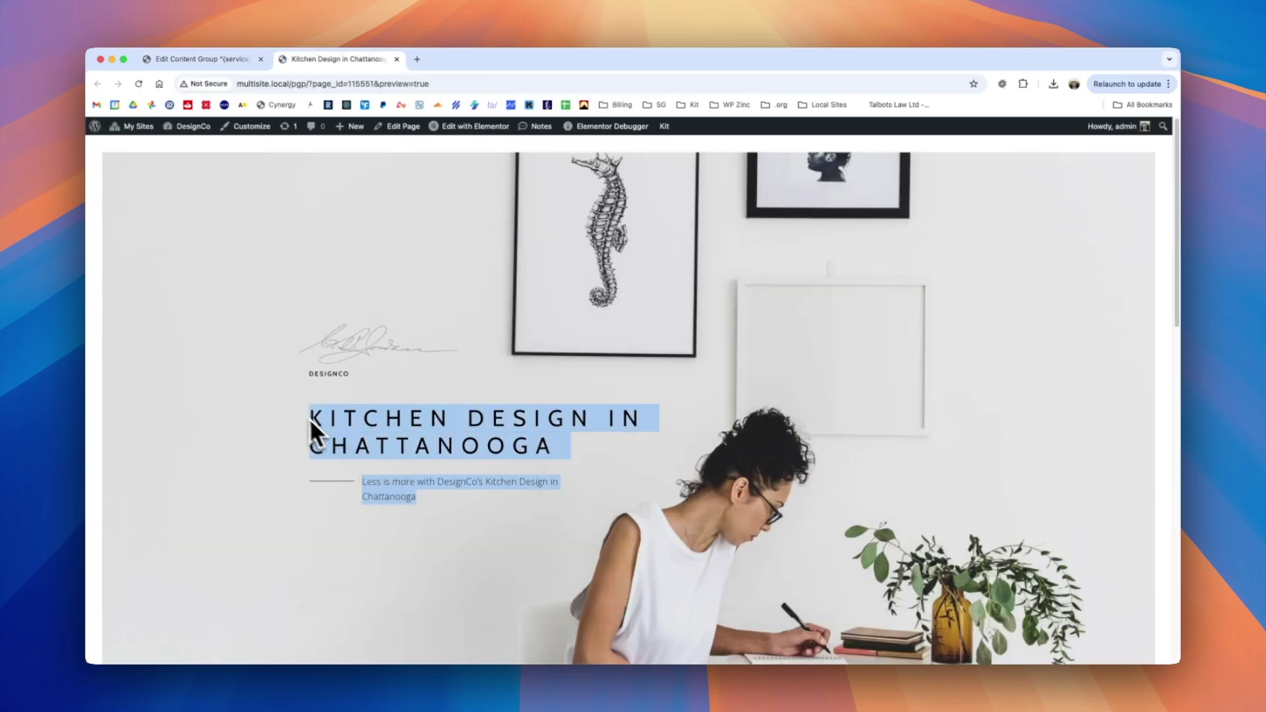
pyautogui.click(411, 500)
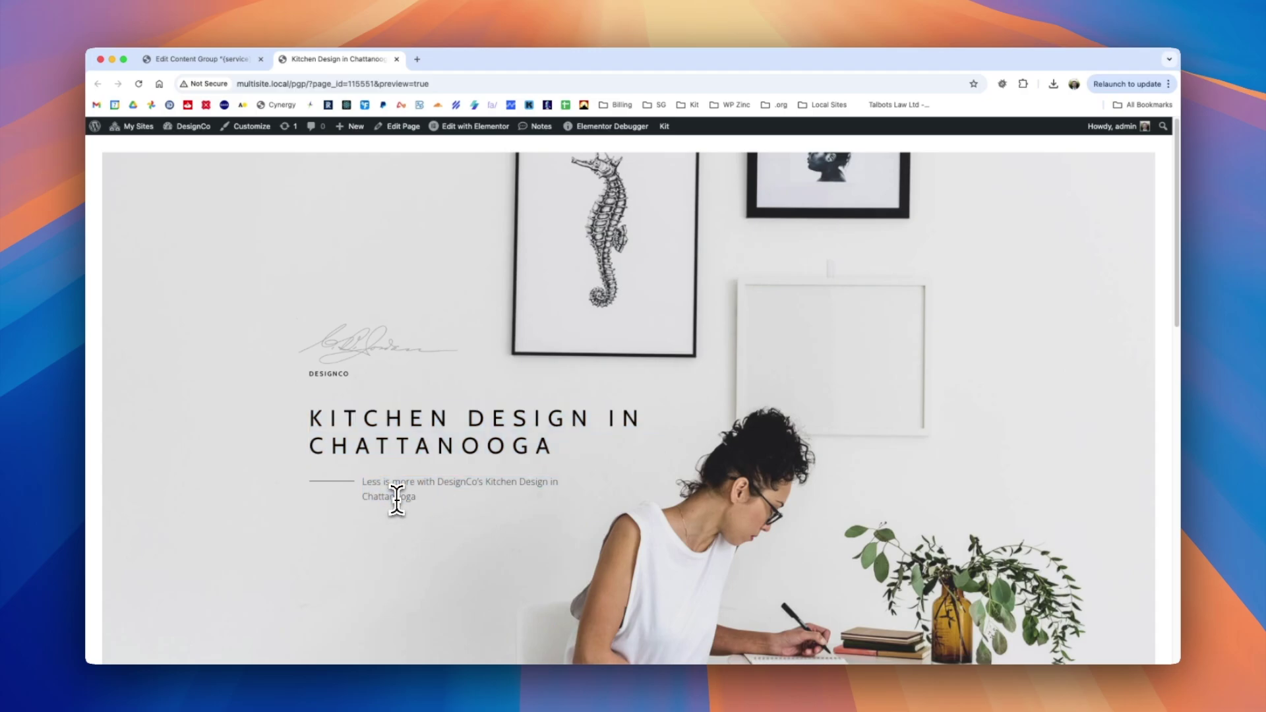
pyautogui.scroll(-3, 460, 504)
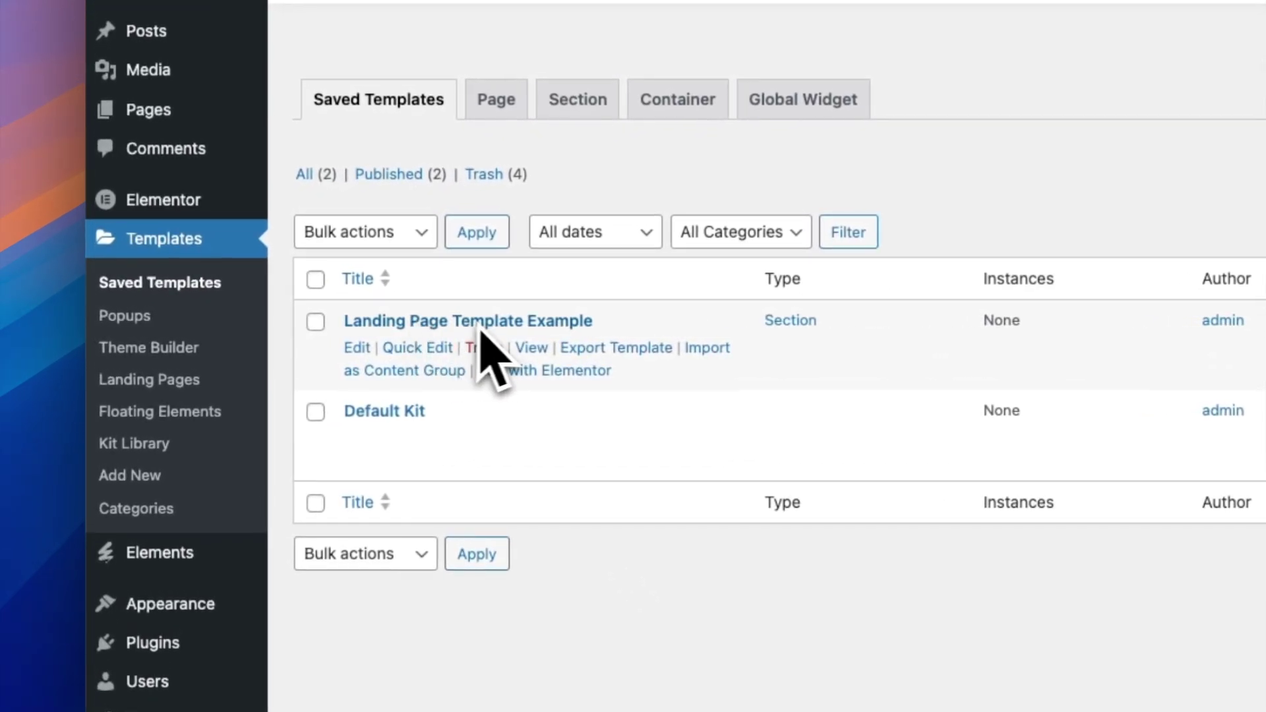
# Open the saved "Landing Page Template Example" in Elementor, look over its layout and exit to WordPress.
pyautogui.click(568, 372)
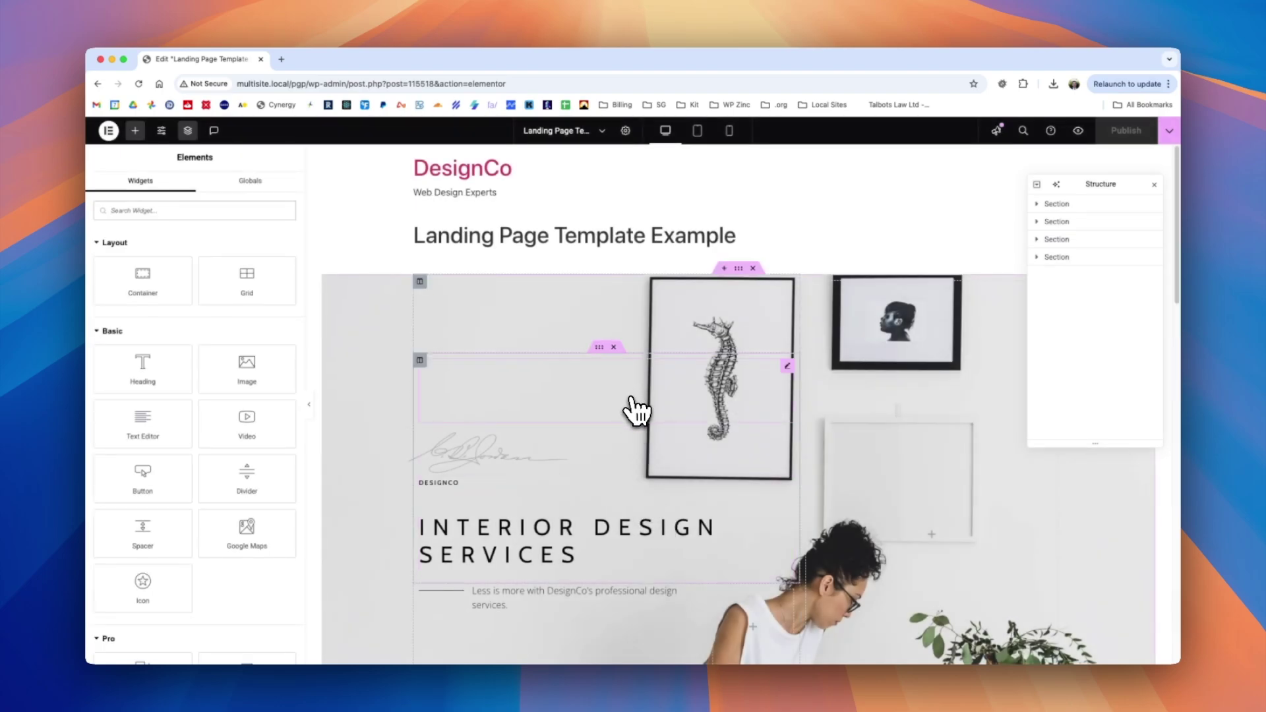
pyautogui.scroll(-3, 619, 361)
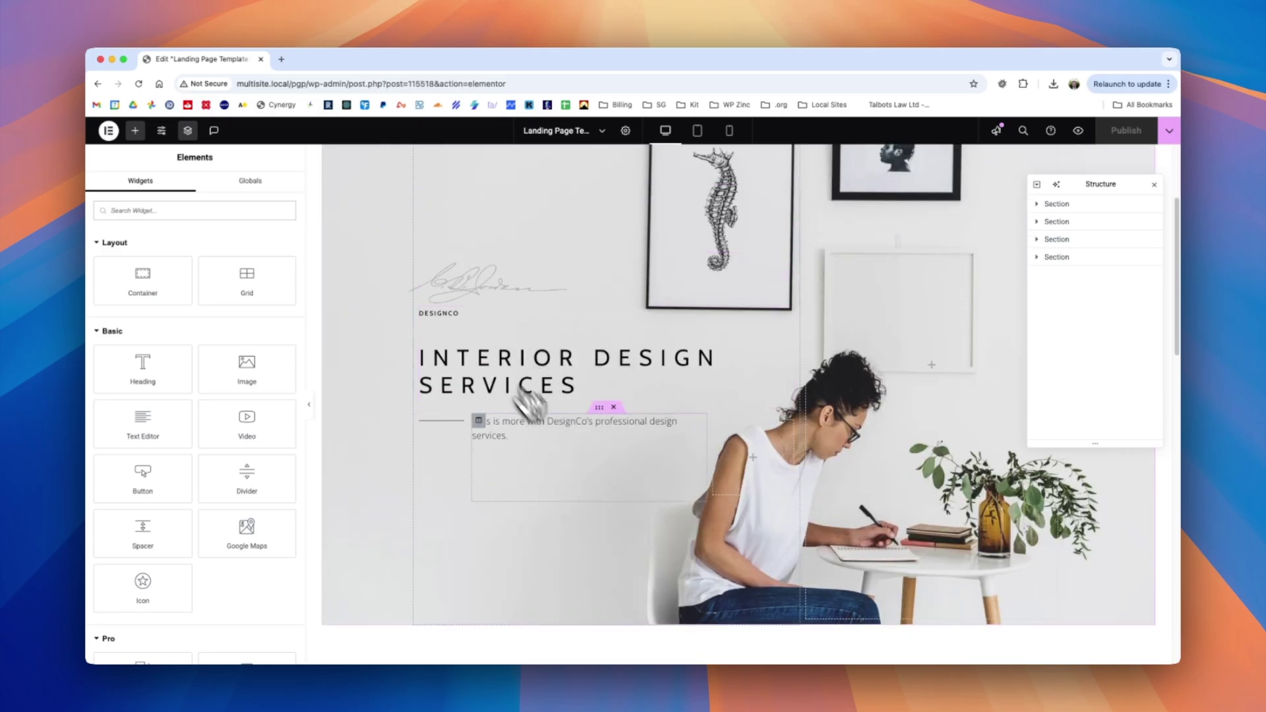
pyautogui.click(108, 131)
pyautogui.click(135, 249)
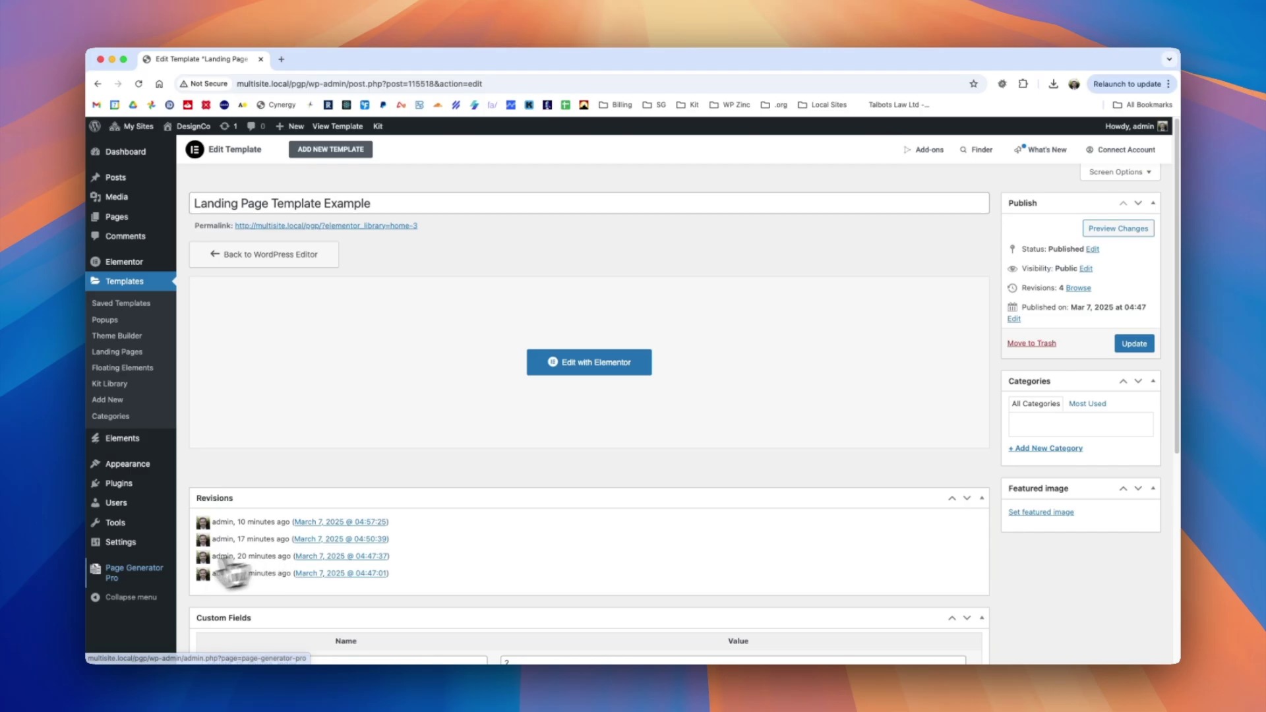
# Create a new Page Generator Pro content group titled "{service} in {location(city_name)}" and publish it.
pyautogui.moveTo(134, 571)
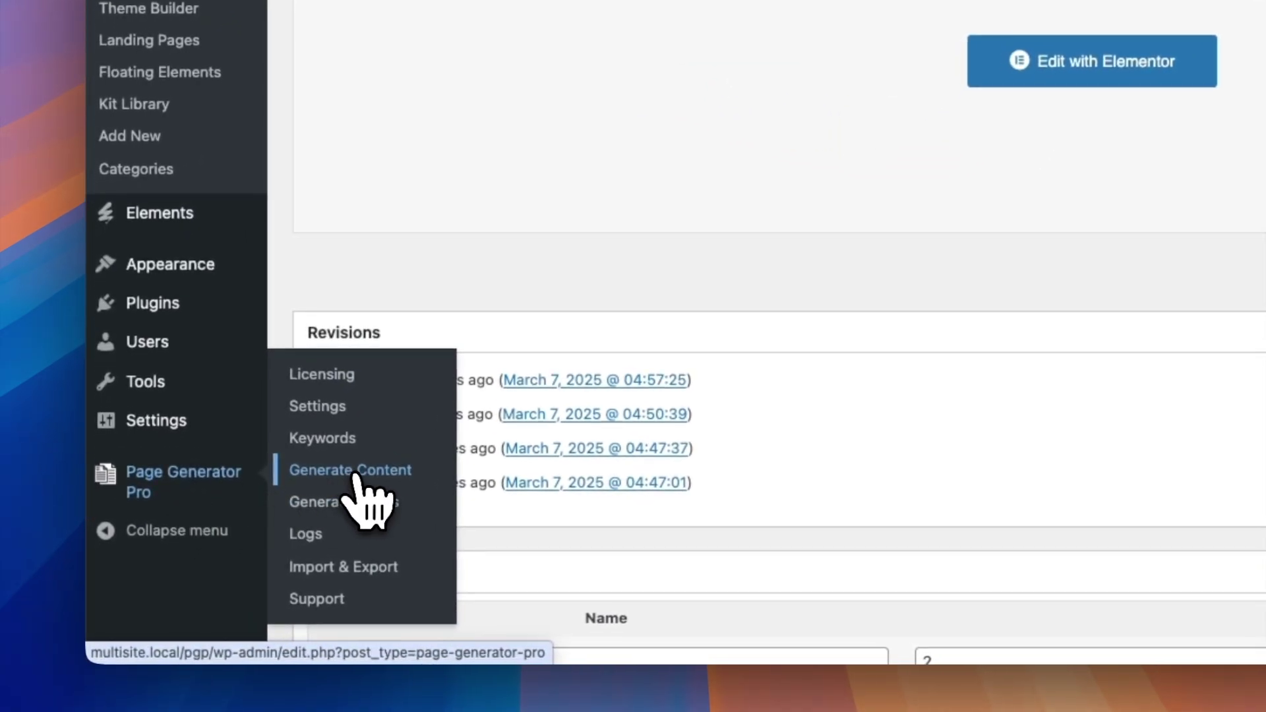
pyautogui.click(354, 475)
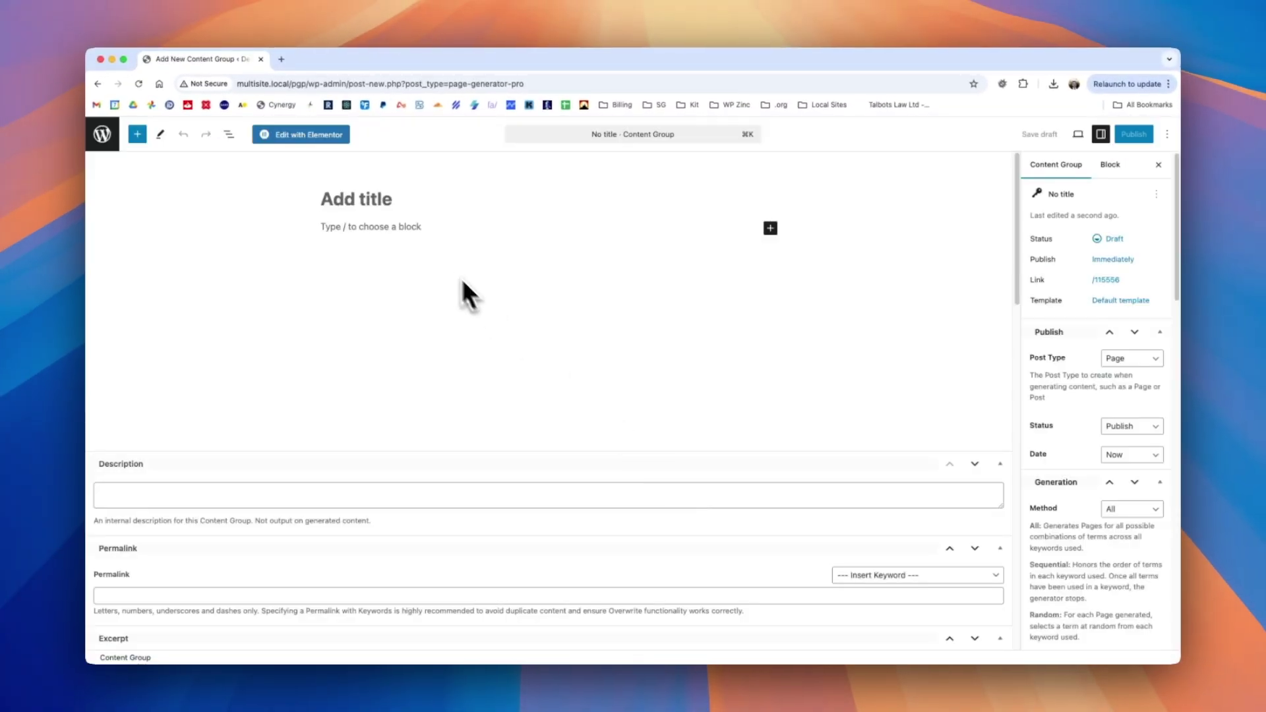
pyautogui.write('{servi')
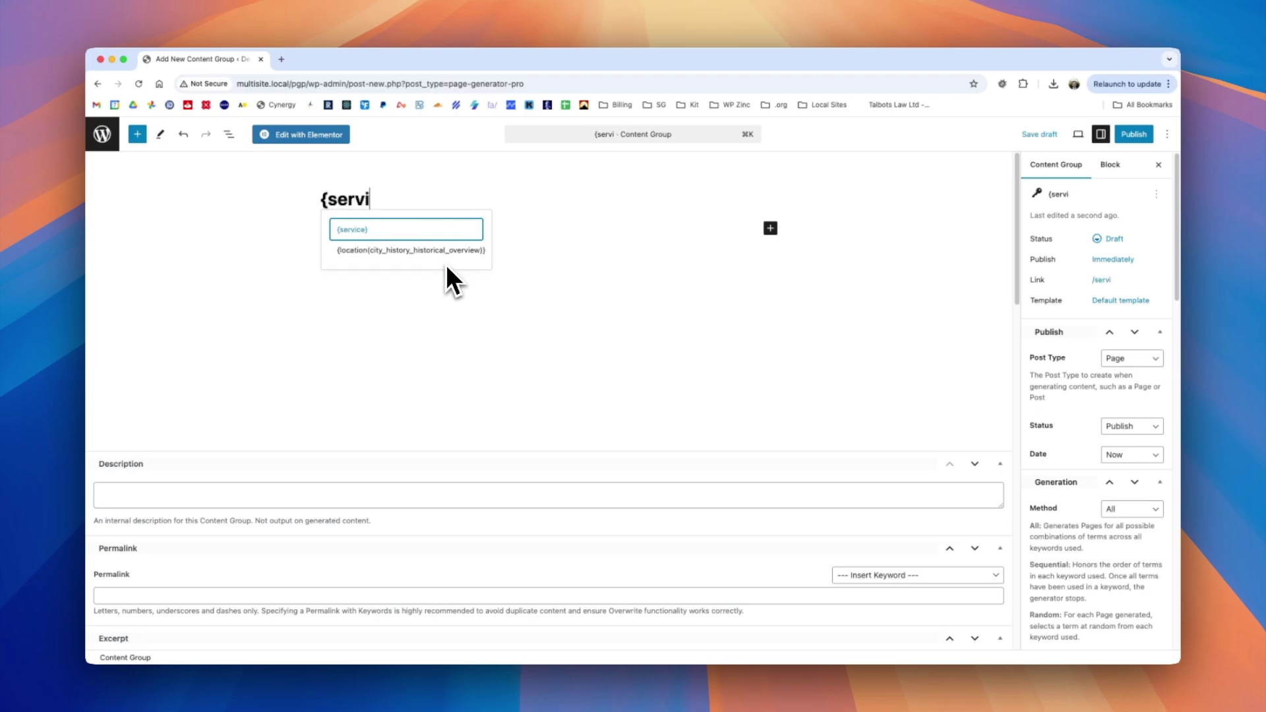
pyautogui.press('Return')
pyautogui.write('in {')
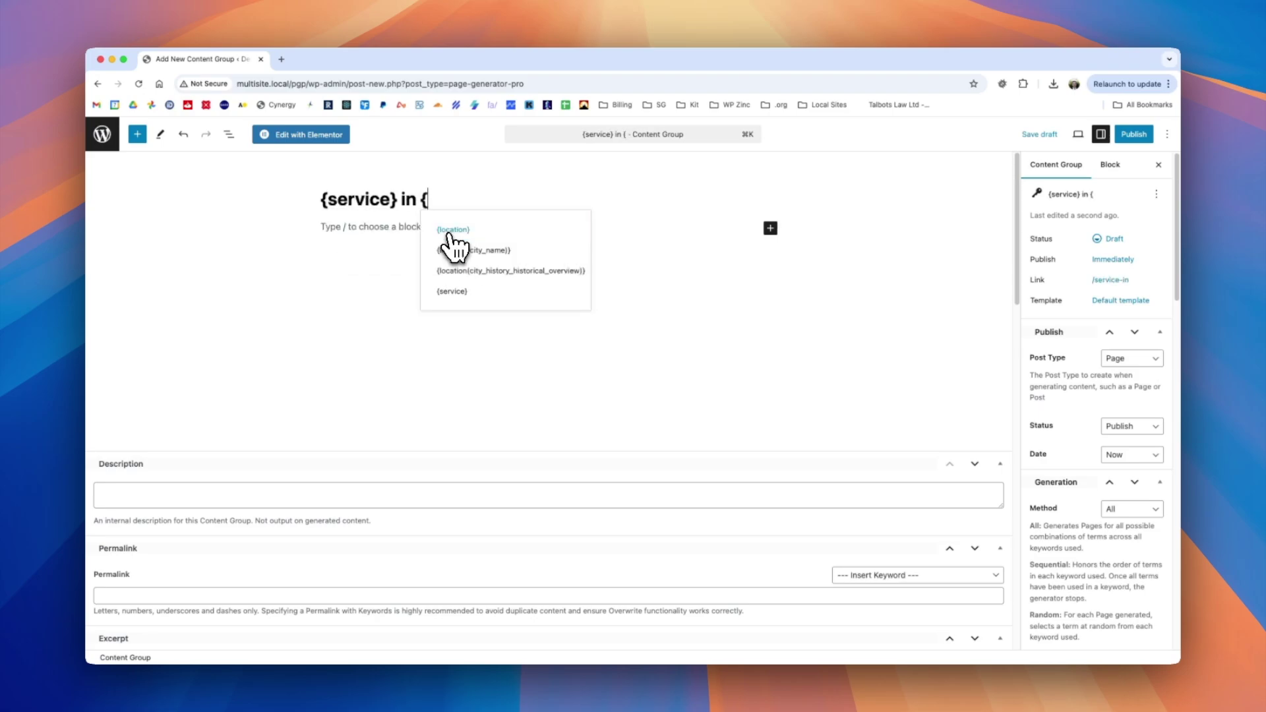
pyautogui.click(453, 247)
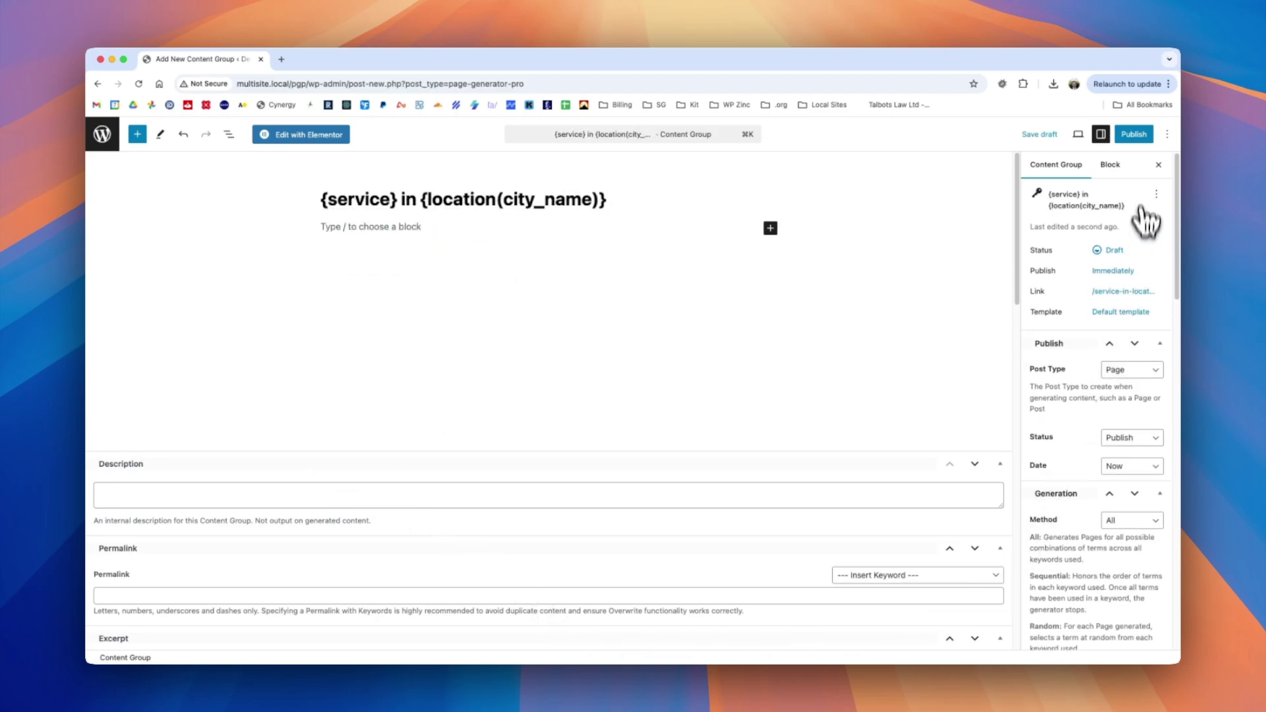
pyautogui.click(1134, 134)
pyautogui.click(1129, 135)
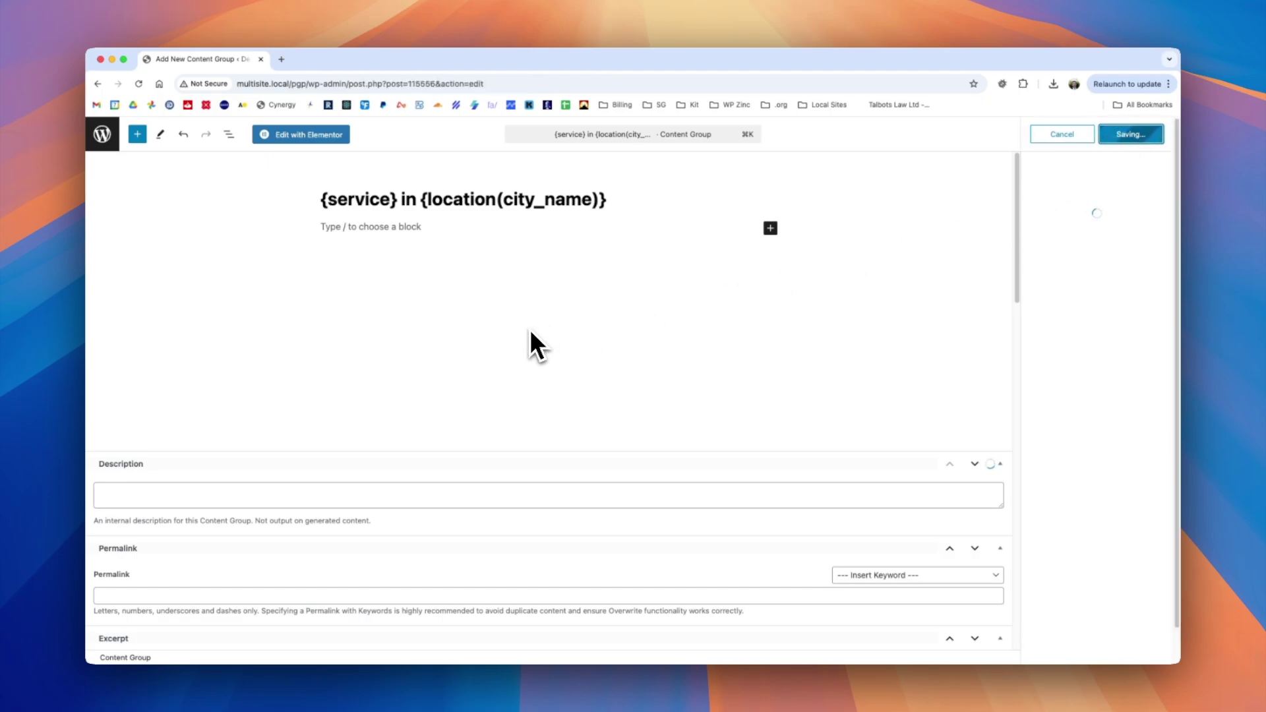
# Open the new content group in Elementor and insert the saved "Landing Page Template Example", applying its section settings too.
pyautogui.click(300, 135)
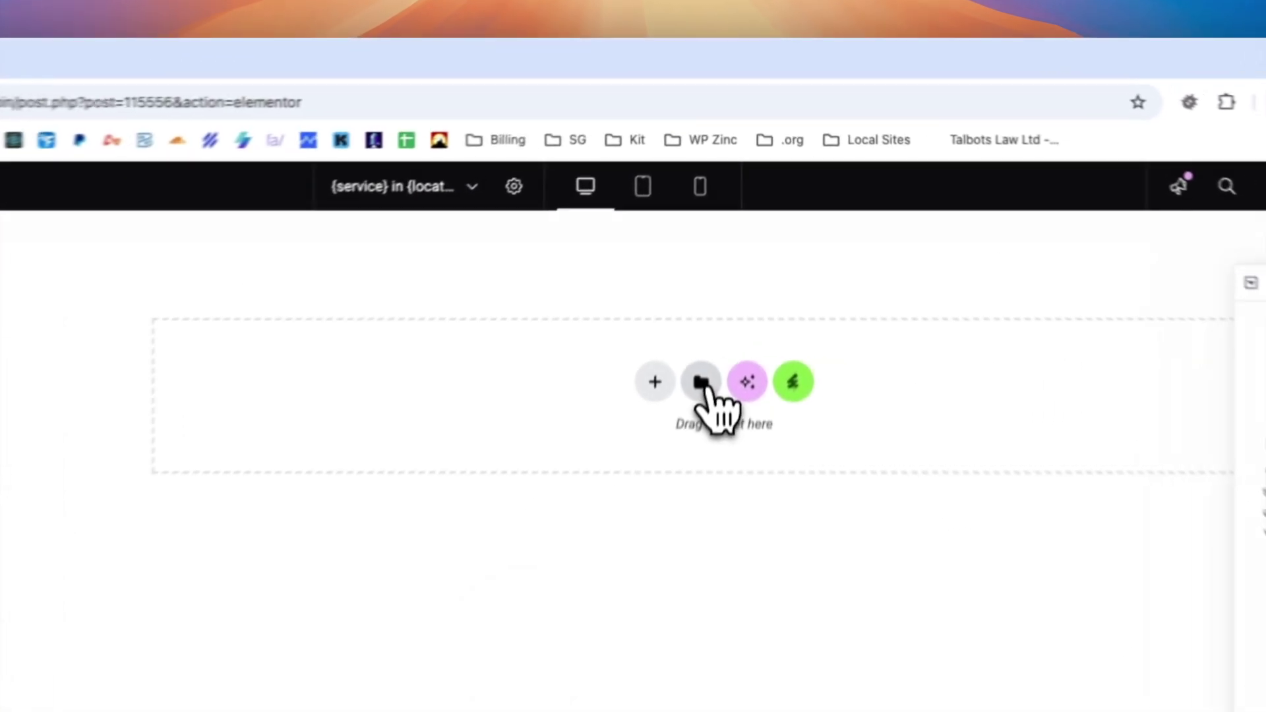
pyautogui.click(730, 240)
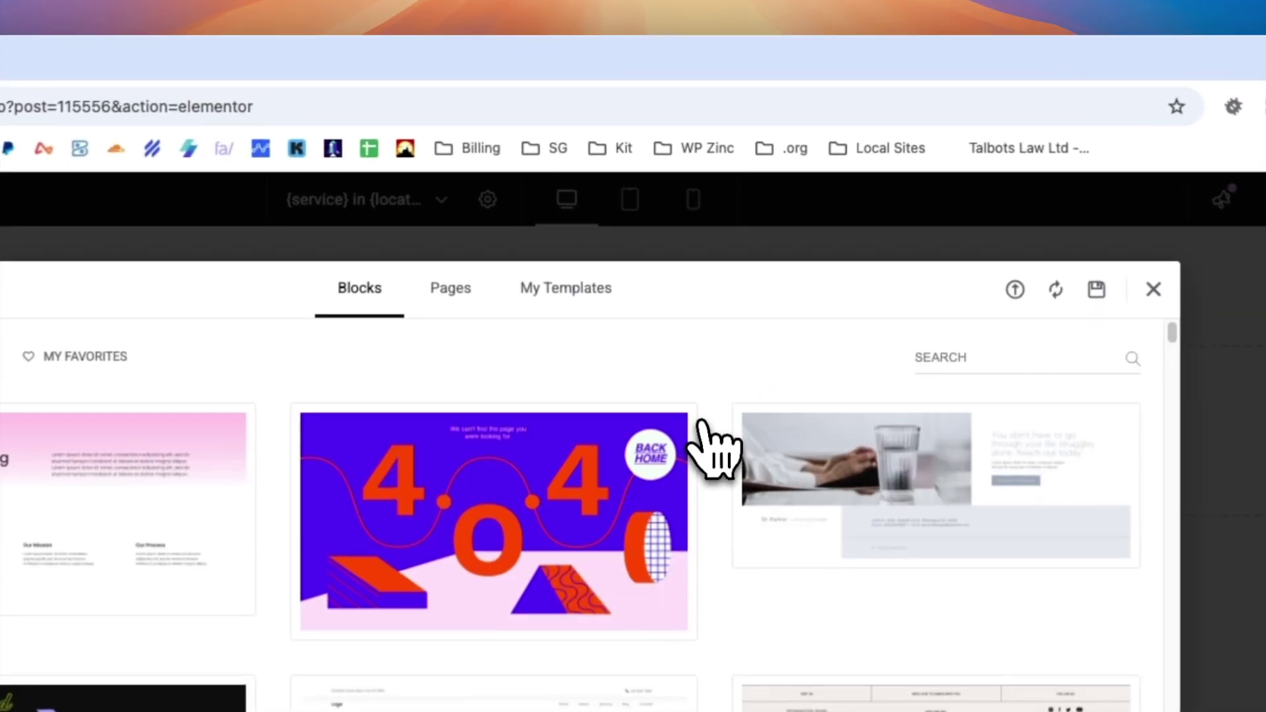
pyautogui.click(573, 293)
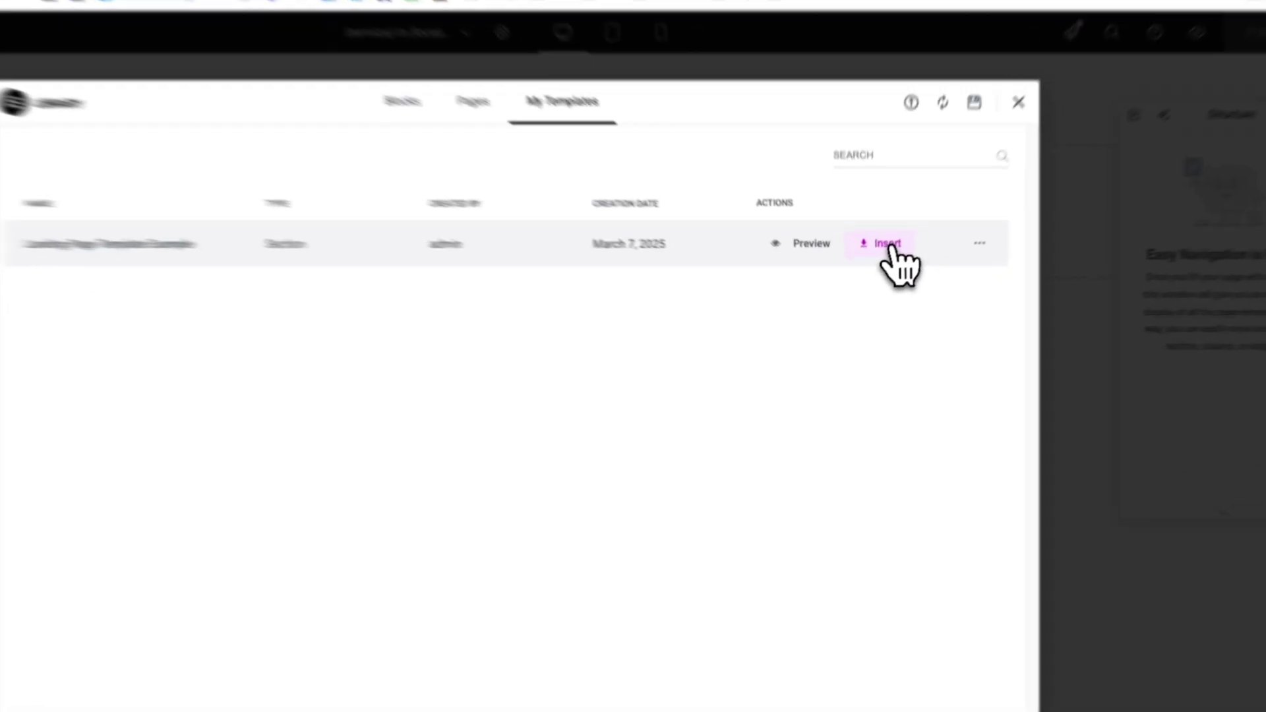
pyautogui.click(890, 245)
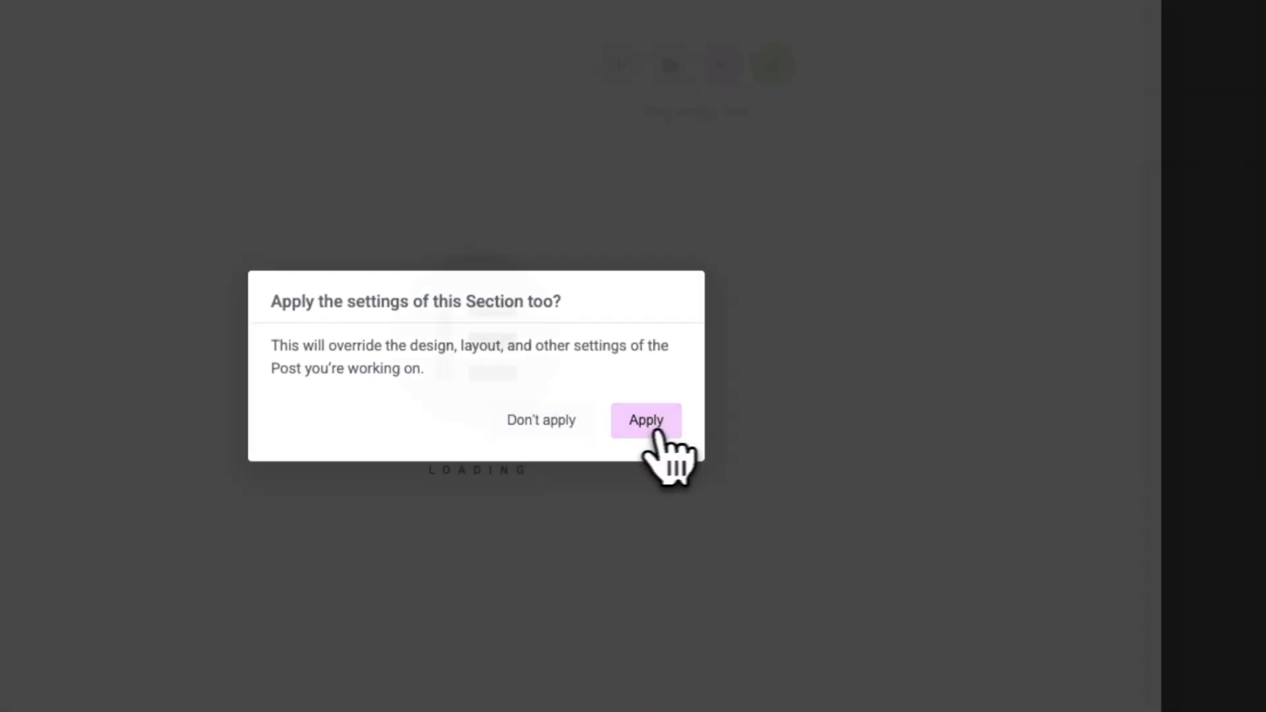
pyautogui.click(633, 425)
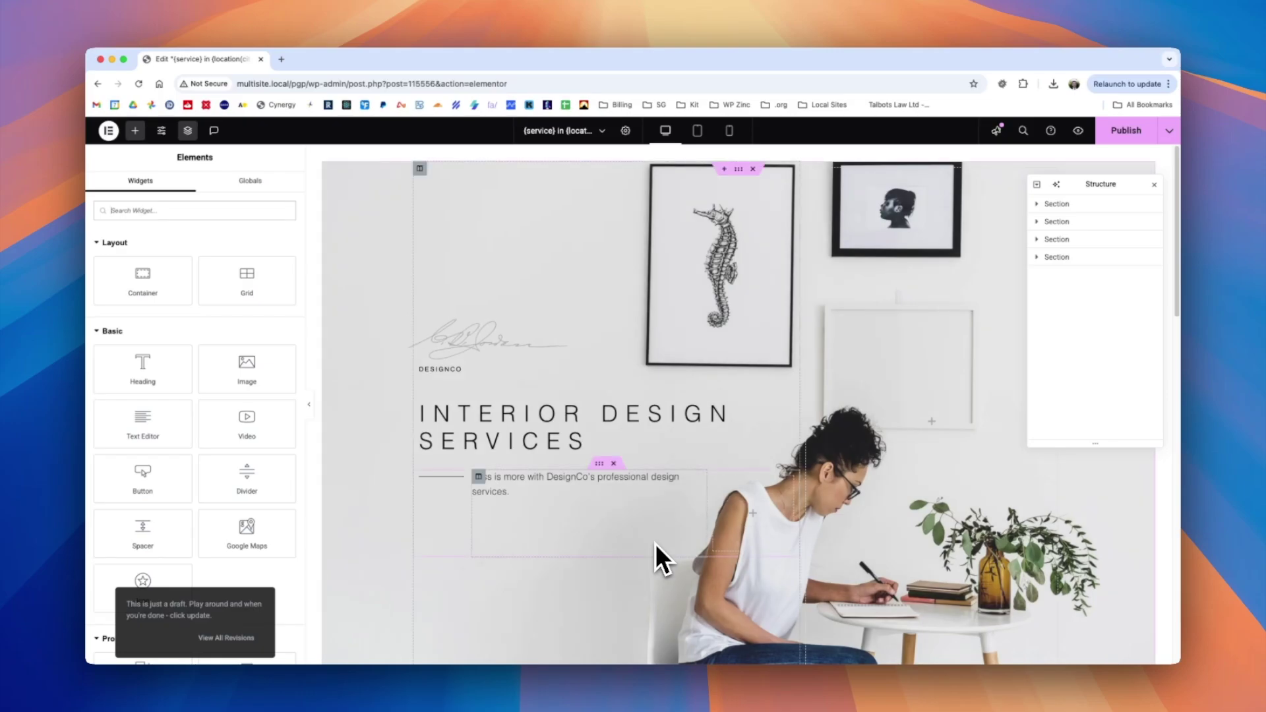
# Replace the "Interior Design Services" heading with "{service} in {location(city_name)}".
pyautogui.click(566, 414)
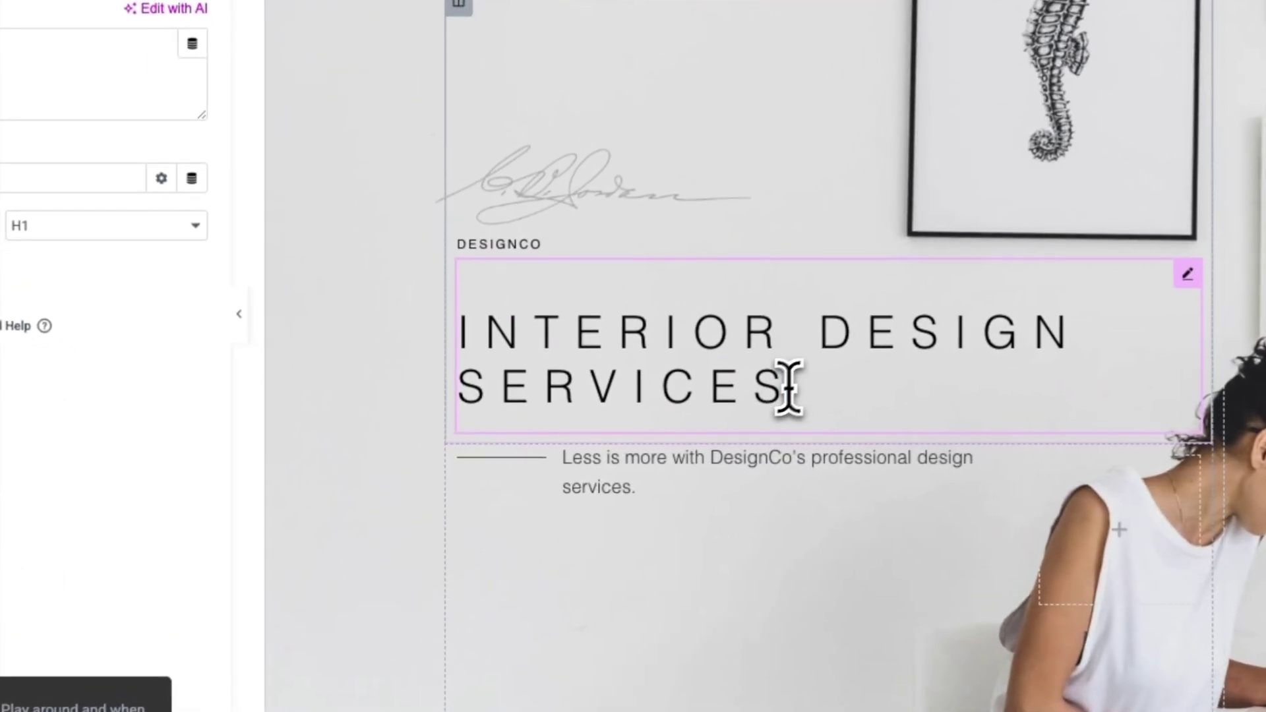
pyautogui.moveTo(584, 441); pyautogui.dragTo(426, 418)
pyautogui.press('BackSpace')
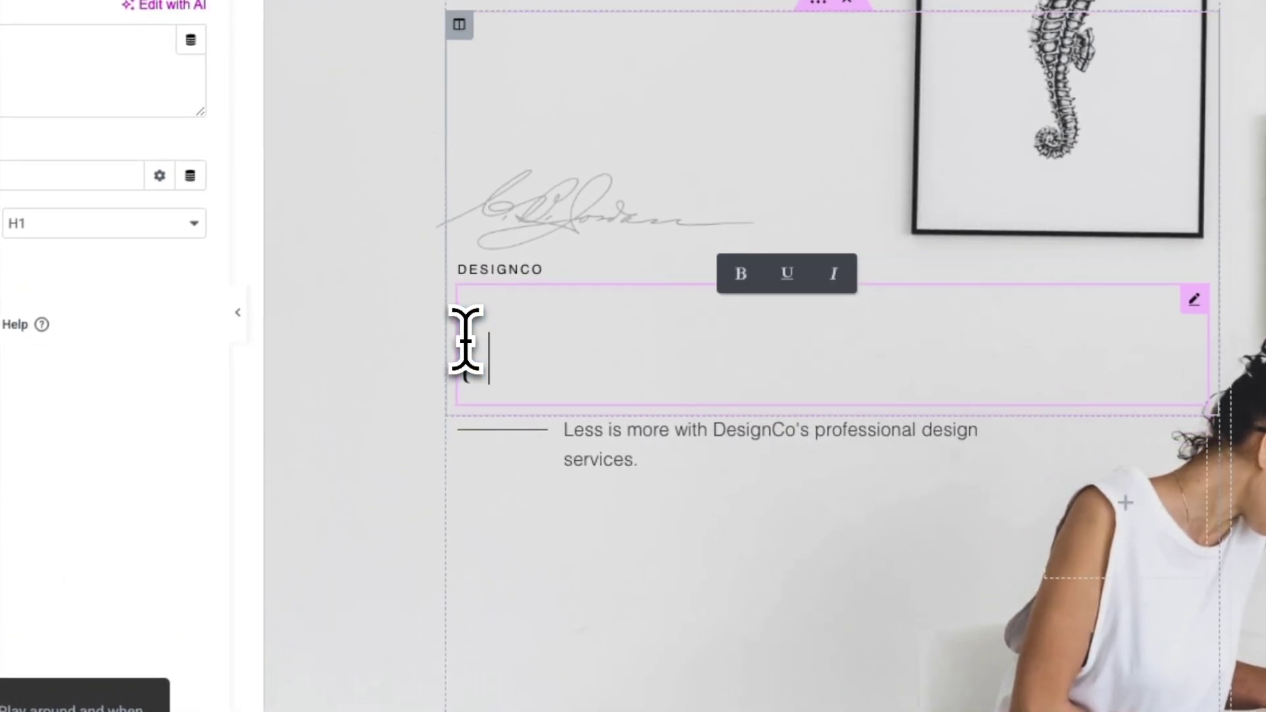
pyautogui.write('SERVIce} in {location')
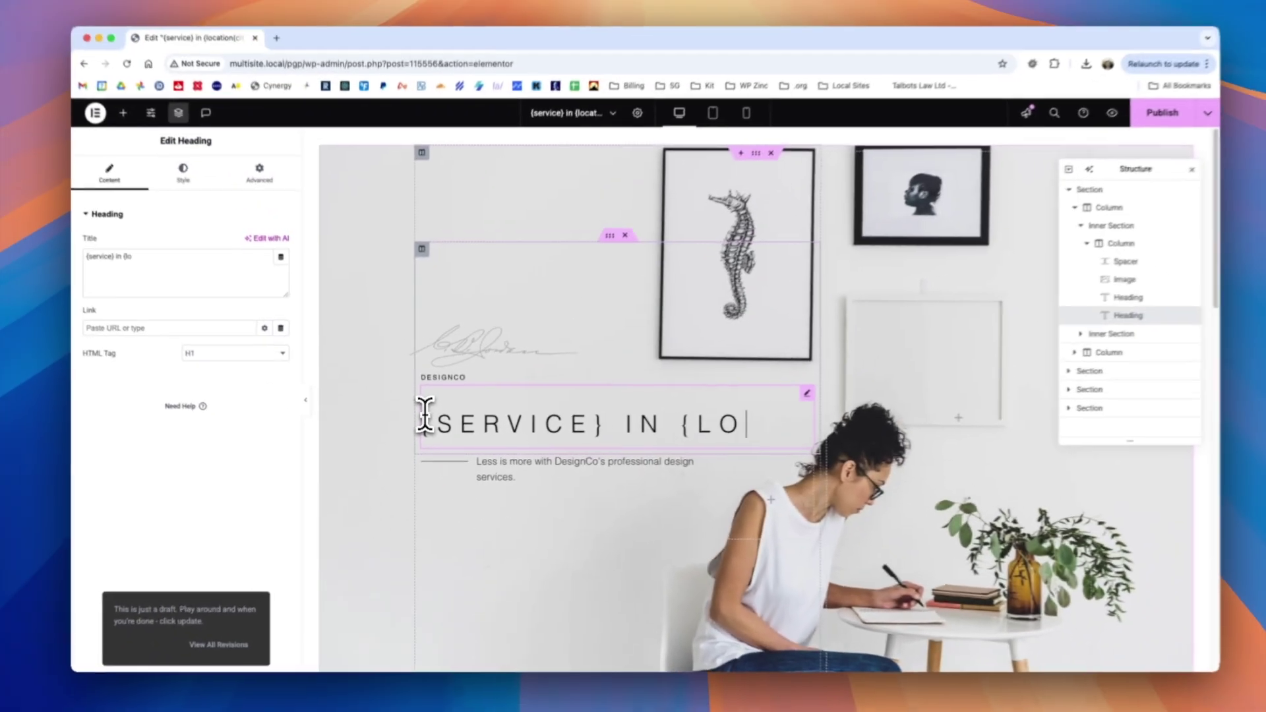
pyautogui.write('(city_name)')
# Change the text below the heading to "Less is more with DesignCo's {service} in {location(city_name)}" and publish the group.
pyautogui.click(512, 499)
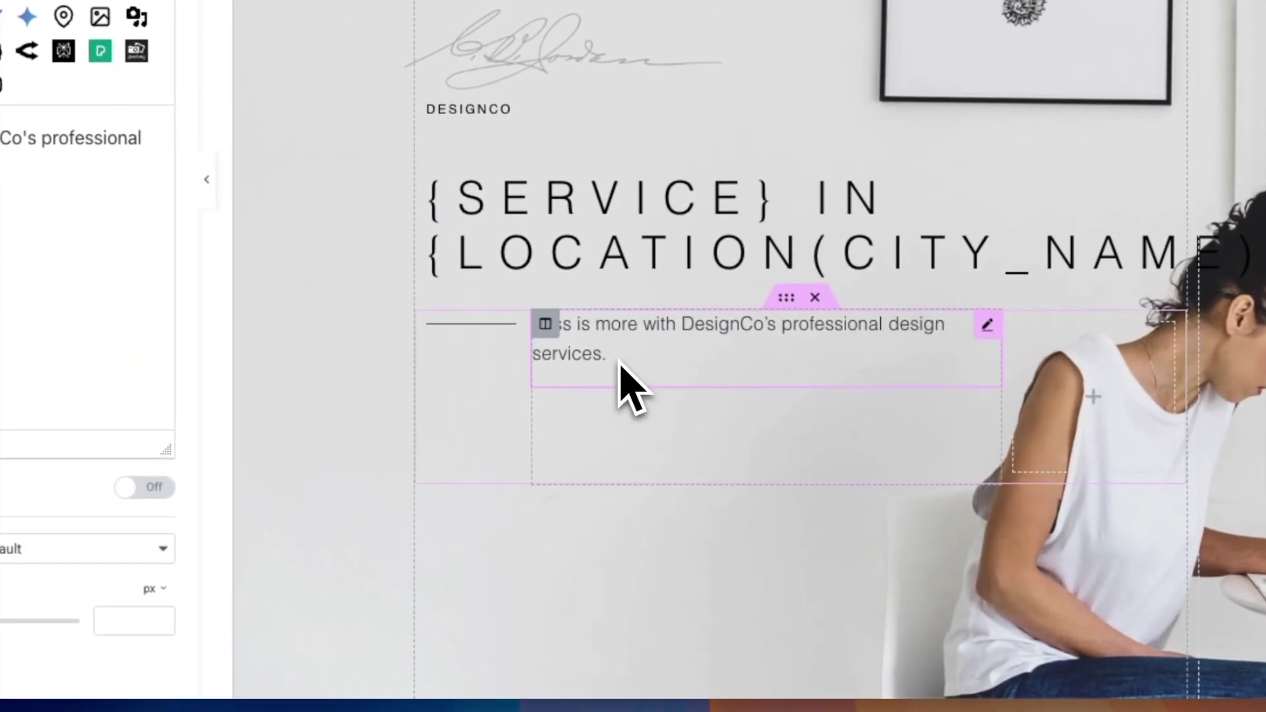
pyautogui.moveTo(620, 362); pyautogui.dragTo(763, 333)
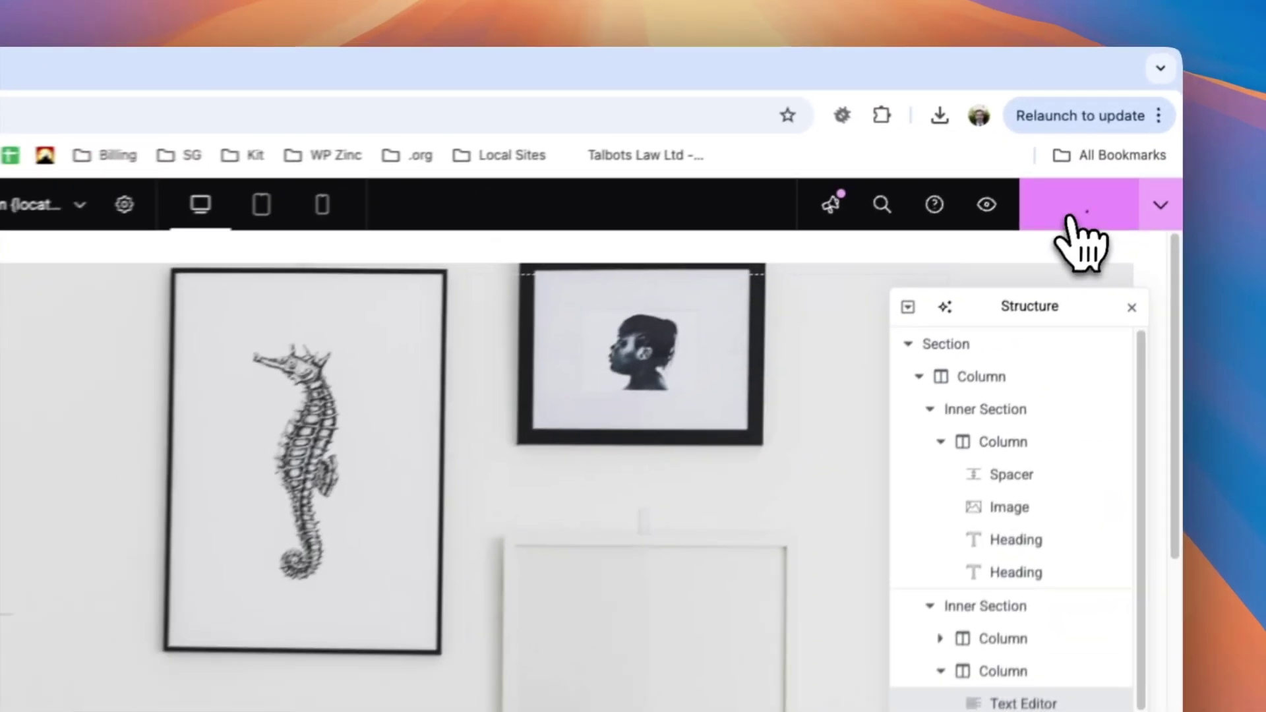
pyautogui.click(1131, 130)
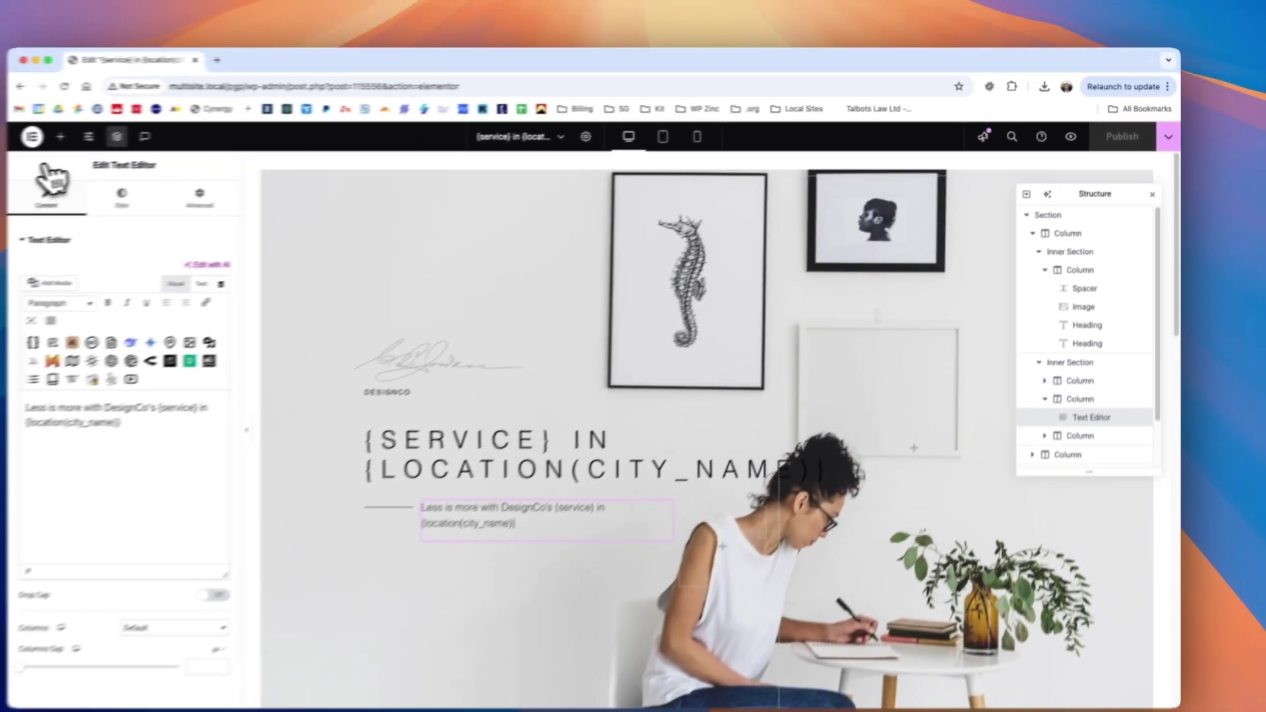
# Exit to WordPress, generate a test page, check its heading and text in the preview, and close the preview and test dialog.
pyautogui.click(105, 130)
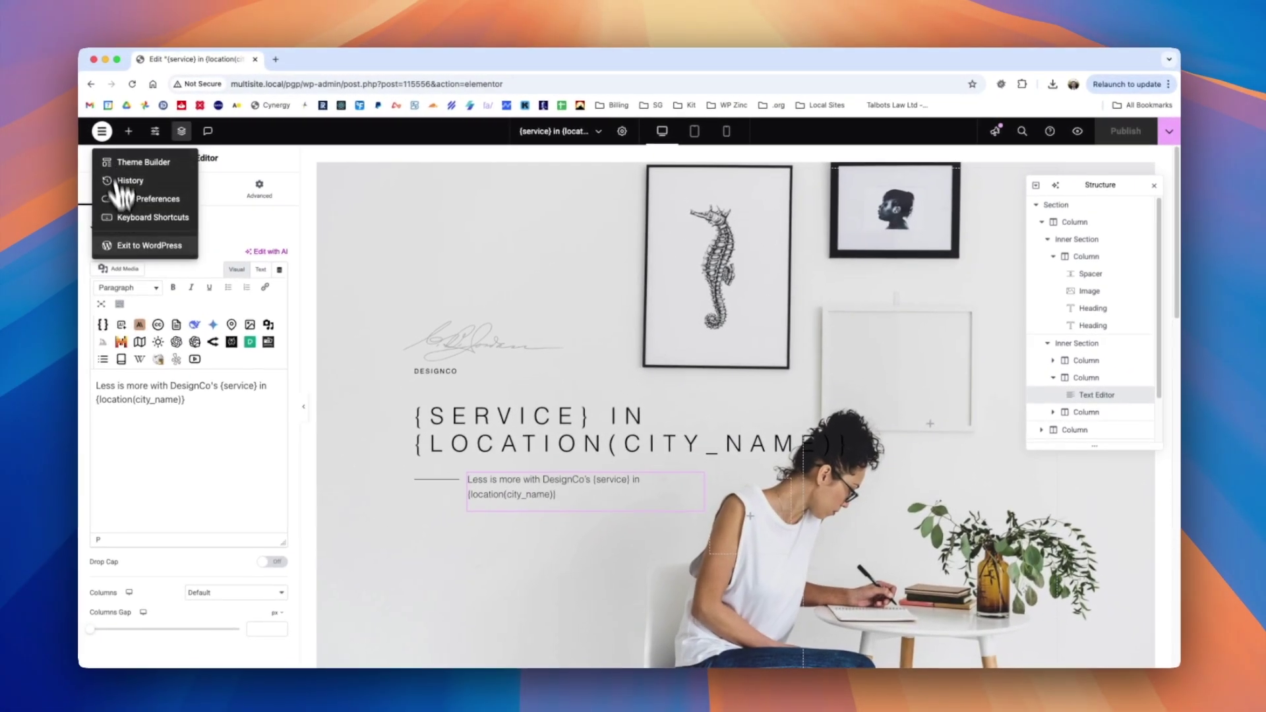
pyautogui.click(143, 250)
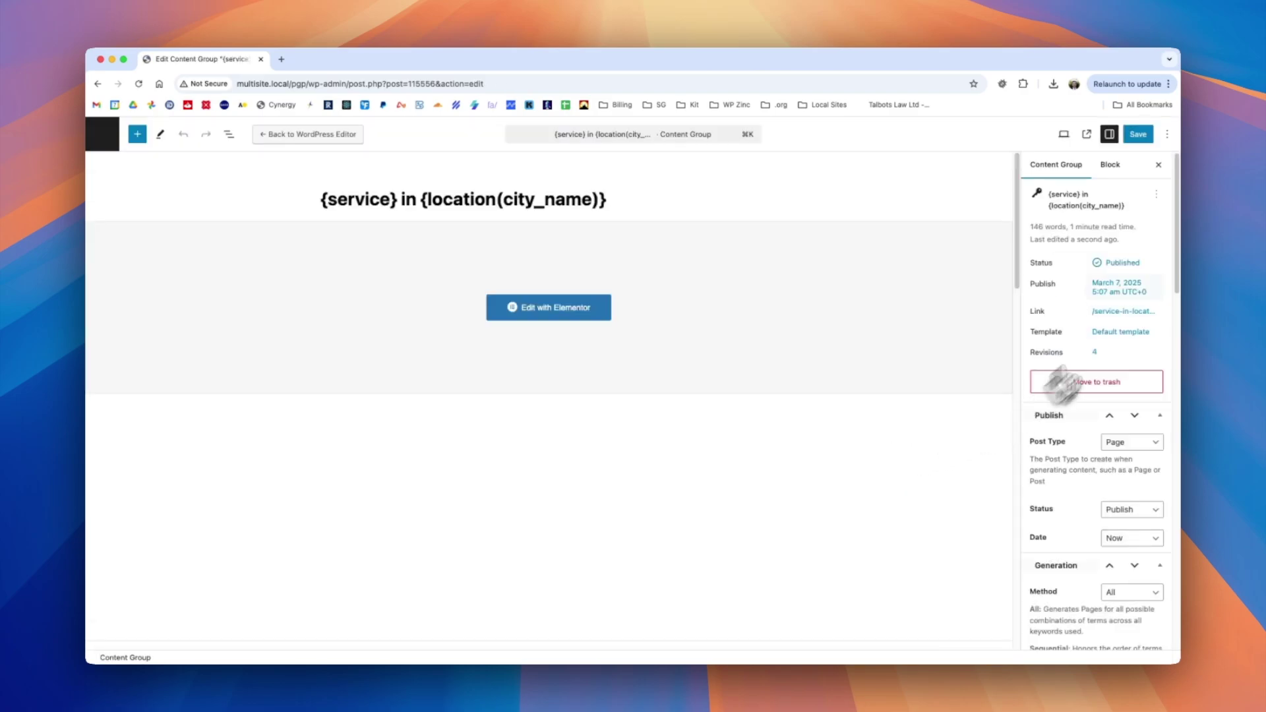
pyautogui.moveTo(1178, 248); pyautogui.dragTo(1159, 630)
pyautogui.click(1046, 588)
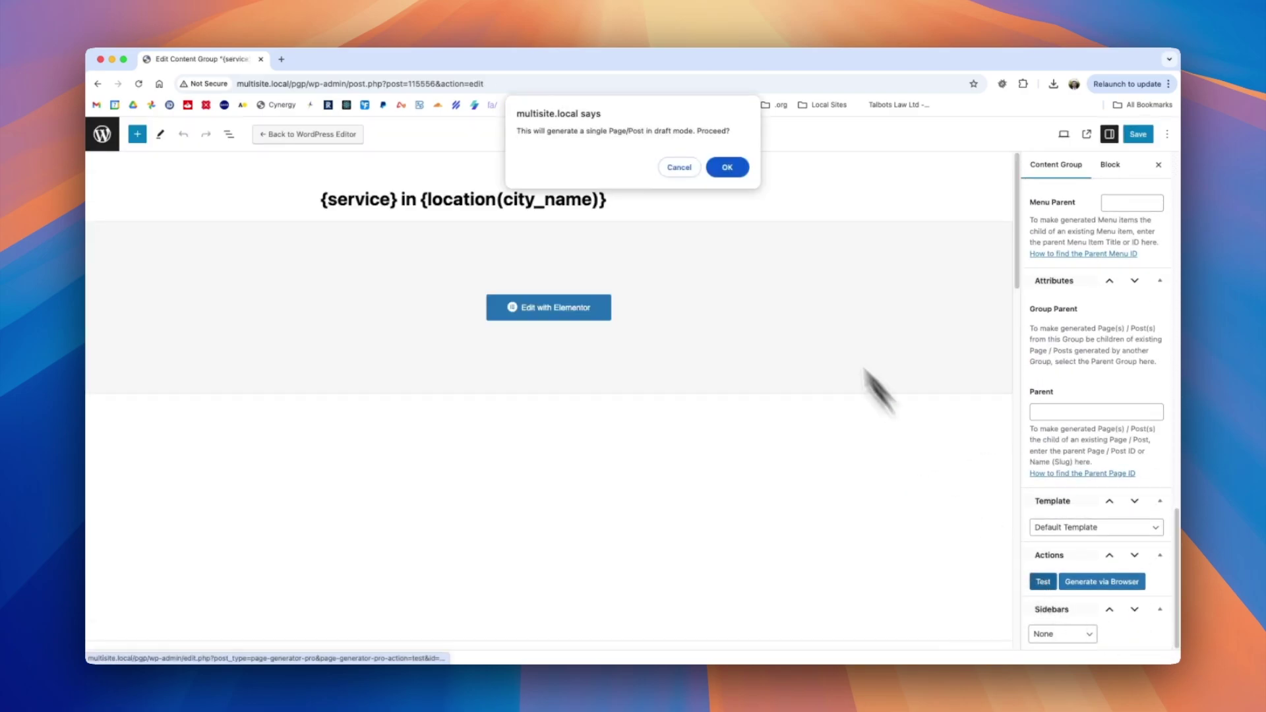
pyautogui.click(726, 170)
pyautogui.click(629, 383)
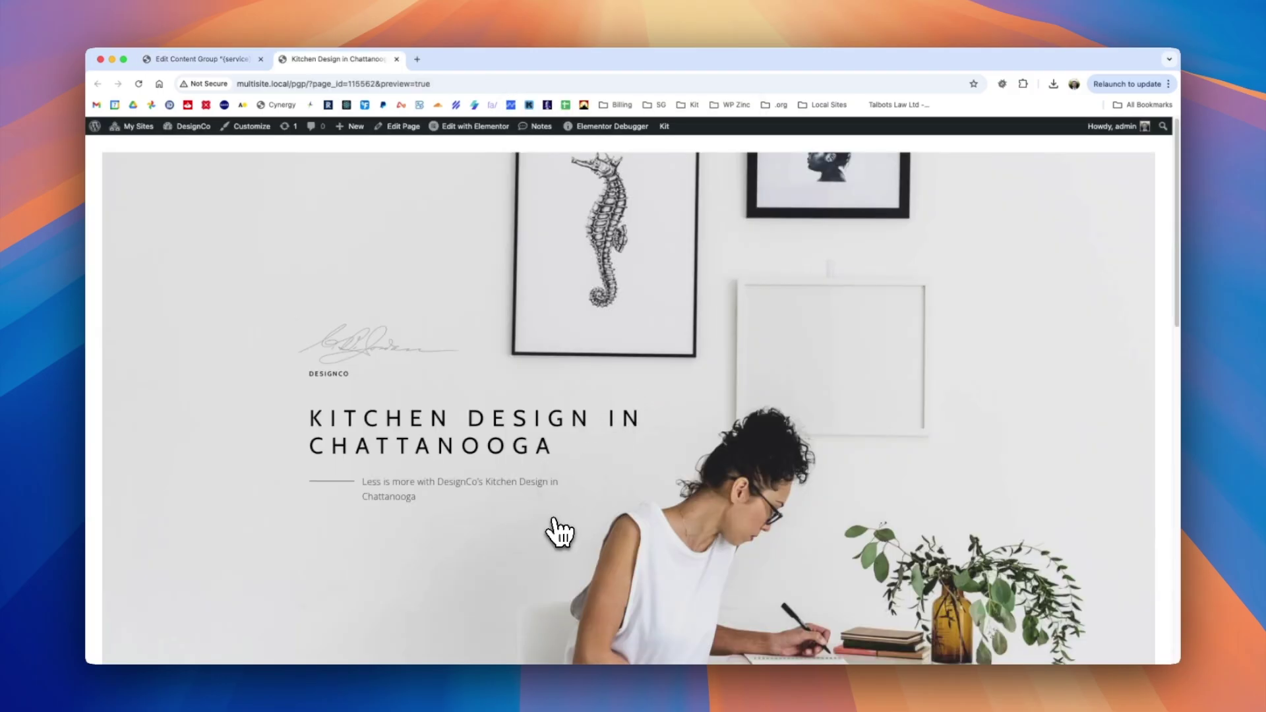
pyautogui.click(397, 59)
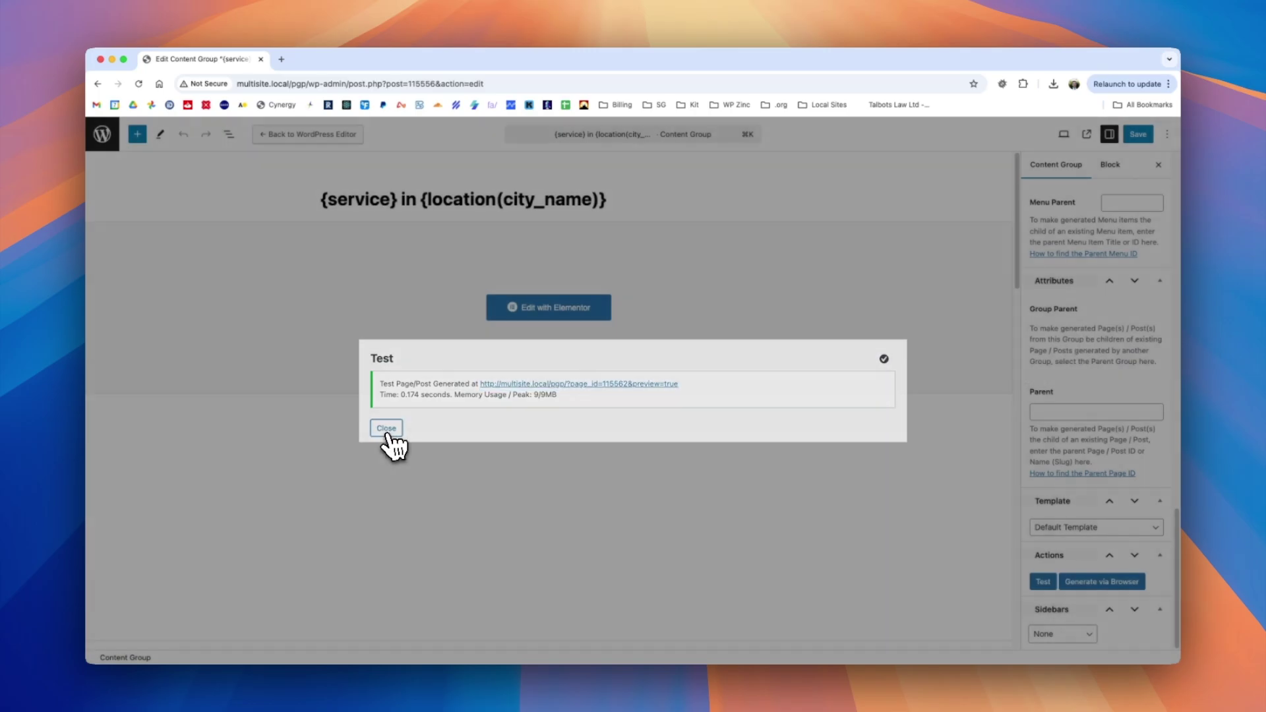
pyautogui.click(386, 429)
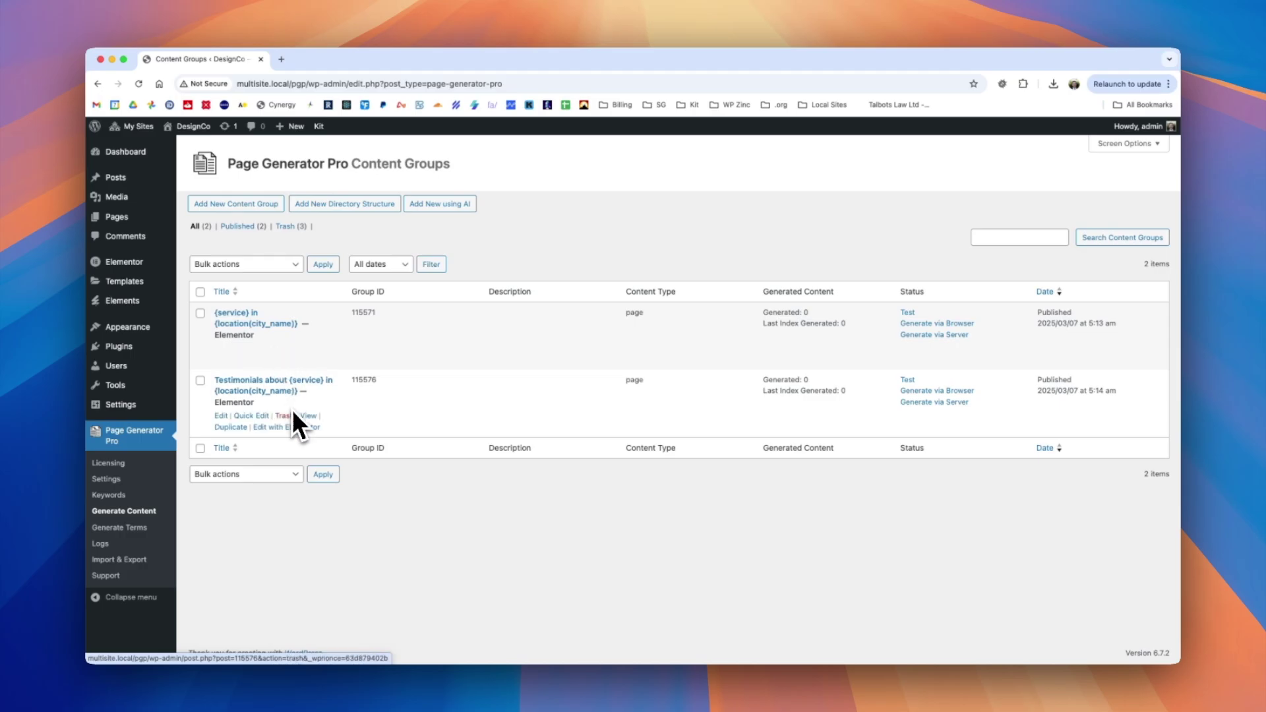
# Open the "{service} in {location(city_name)}" and "Testimonials about {service} in {location(city_name)}" groups in Elementor in separate tabs and look over both.
pyautogui.hotkey('shift', 'Tab')
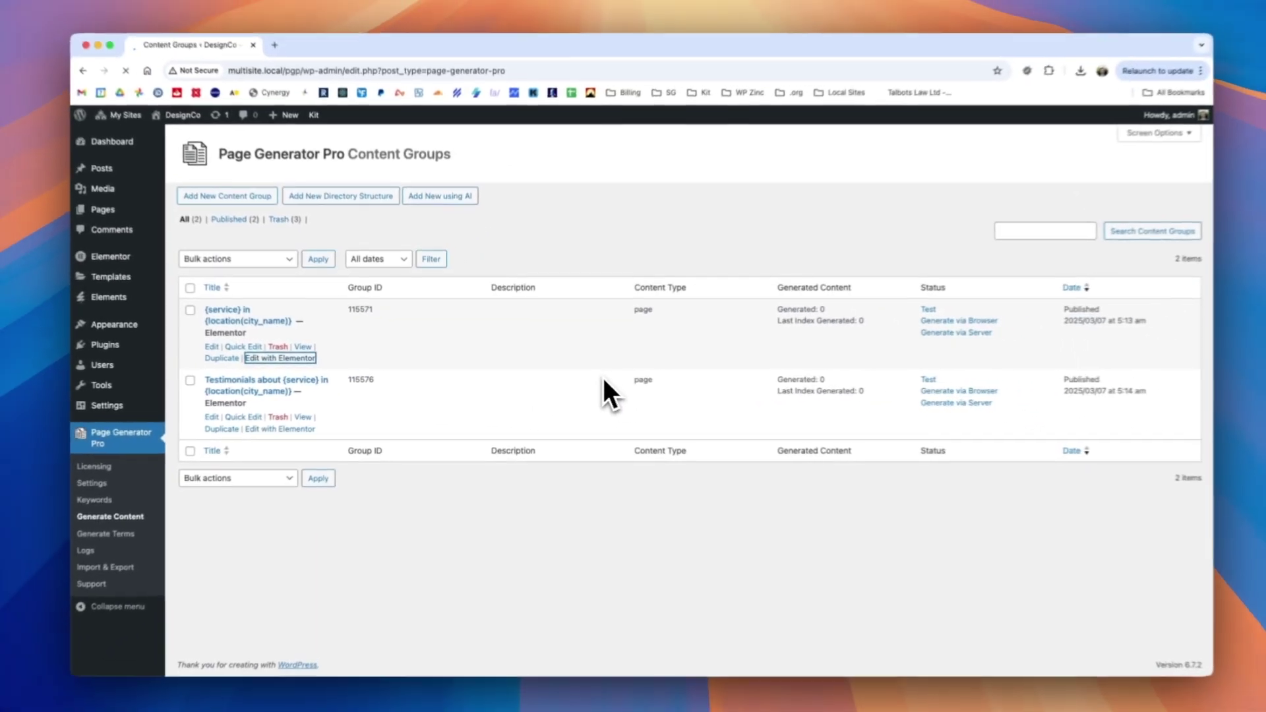
pyautogui.press('Return')
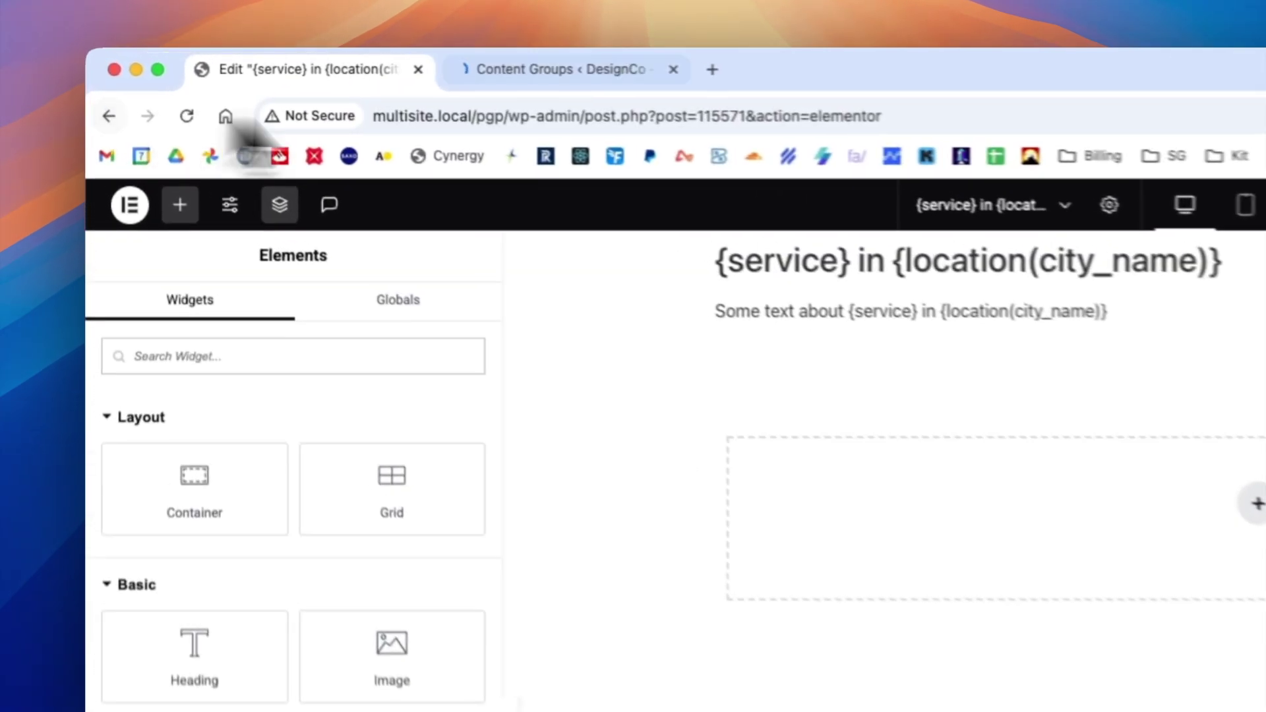
pyautogui.click(303, 63)
pyautogui.click(505, 481)
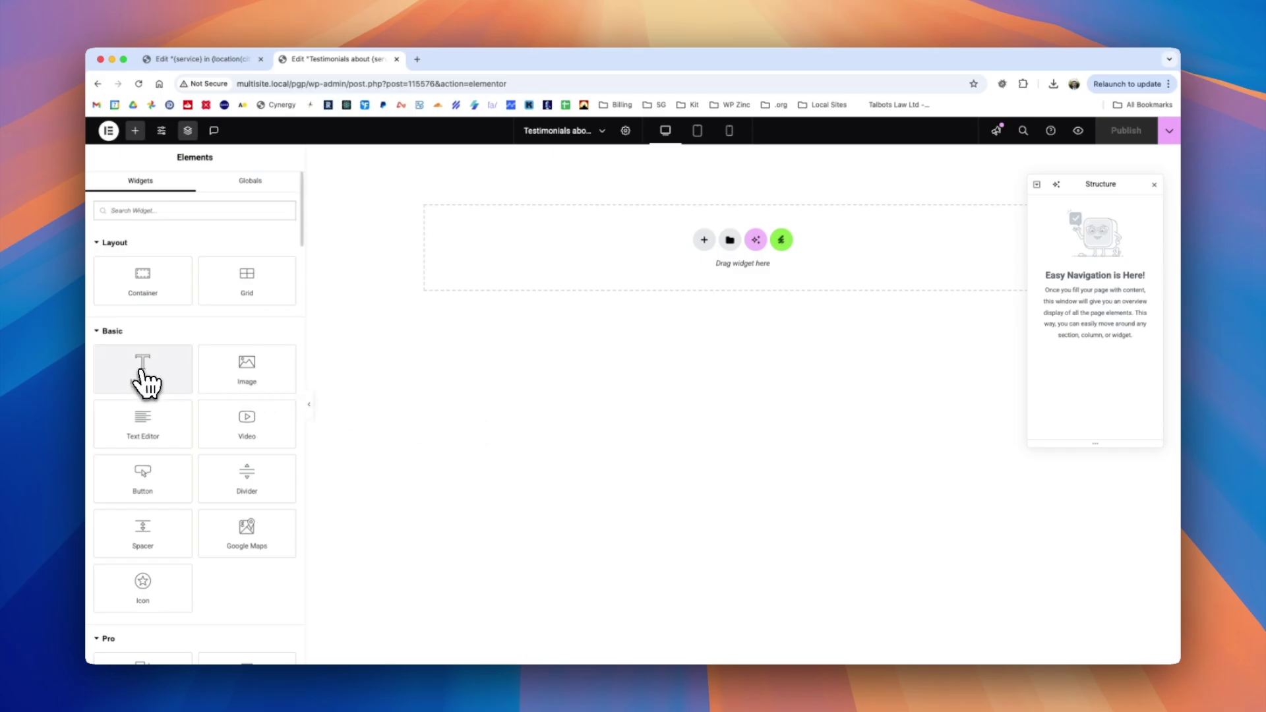
pyautogui.press('super+1')
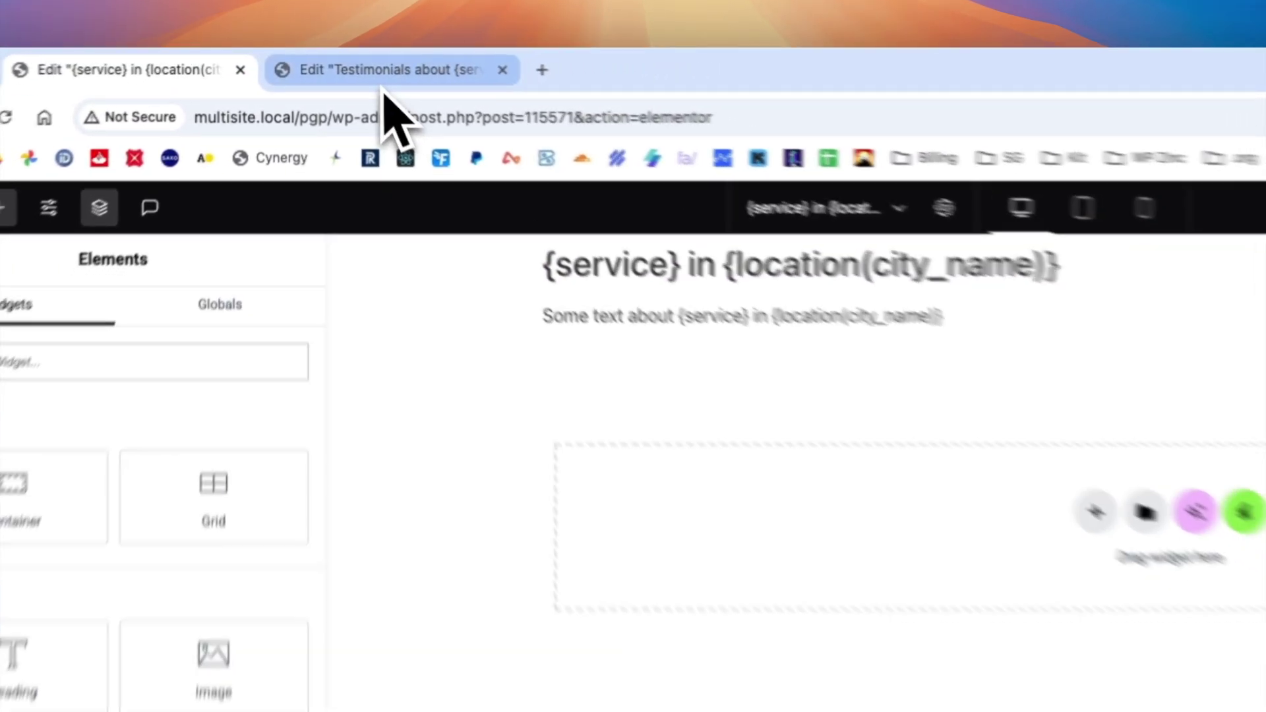
pyautogui.click(396, 74)
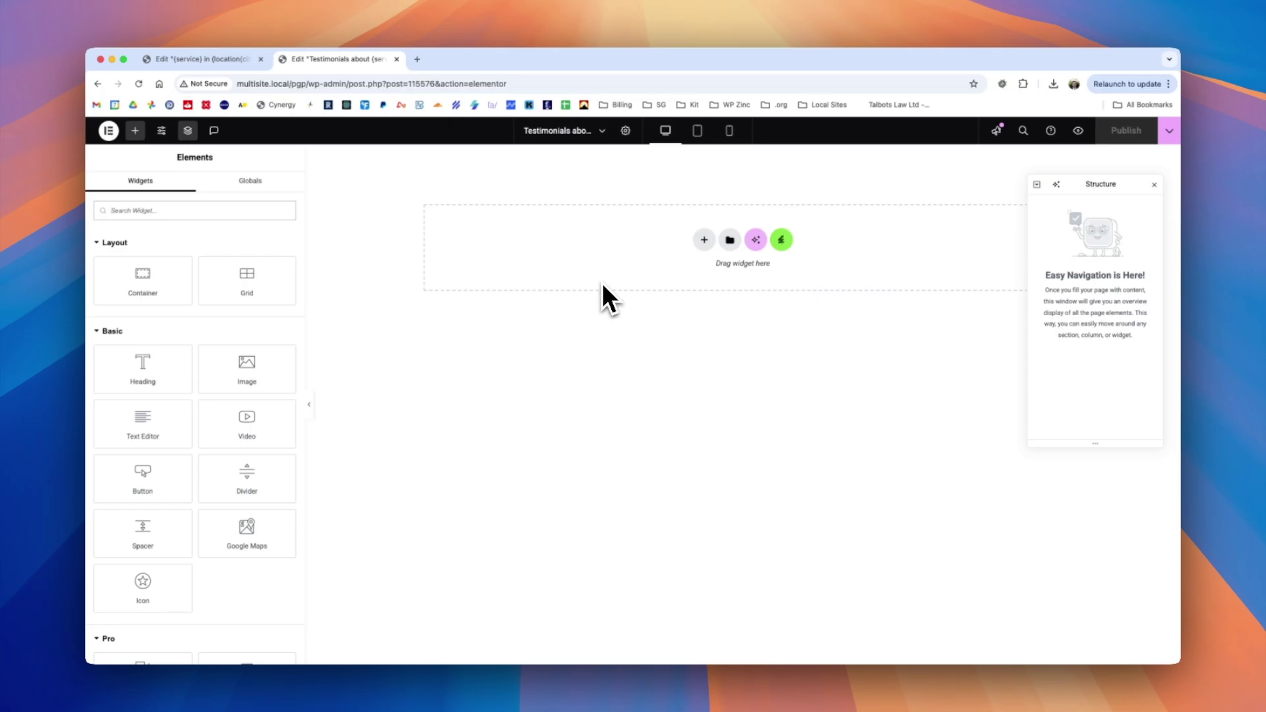
# Save the heading of the "{service} in {location(city_name)}" group as a global widget named "Global Header Example PGP".
pyautogui.click(188, 59)
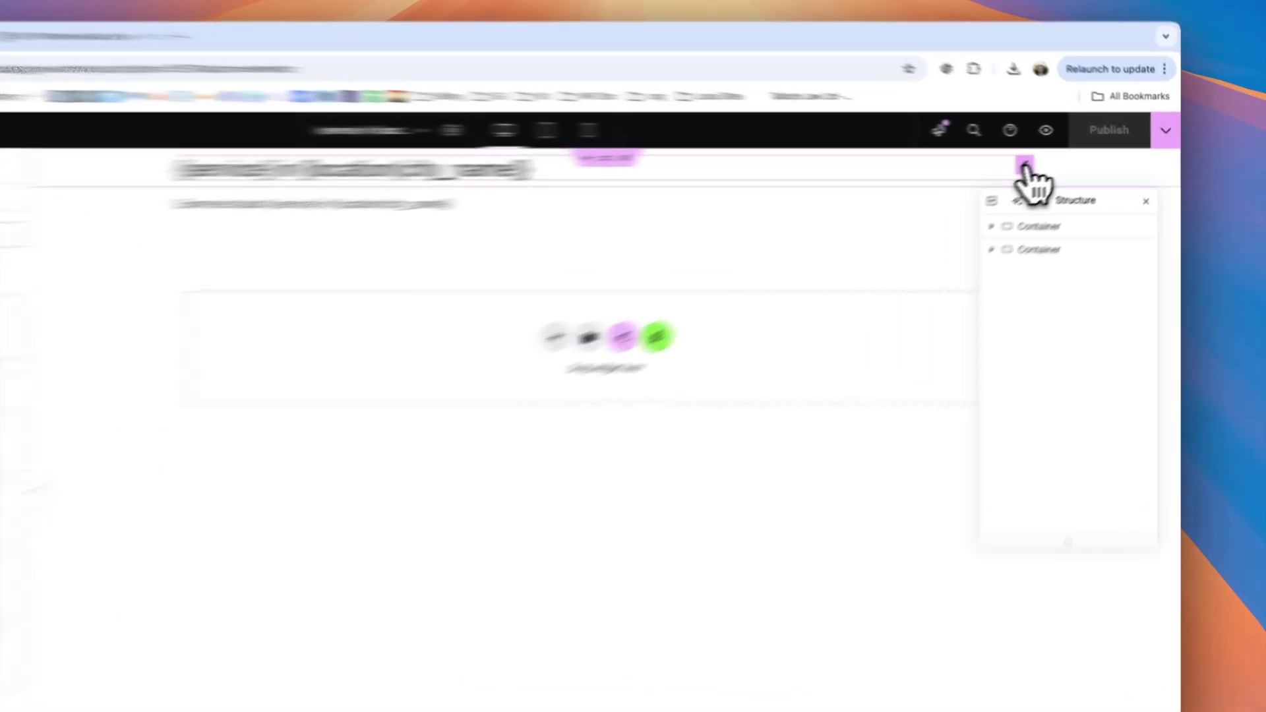
pyautogui.rightClick(1060, 160)
pyautogui.click(986, 514)
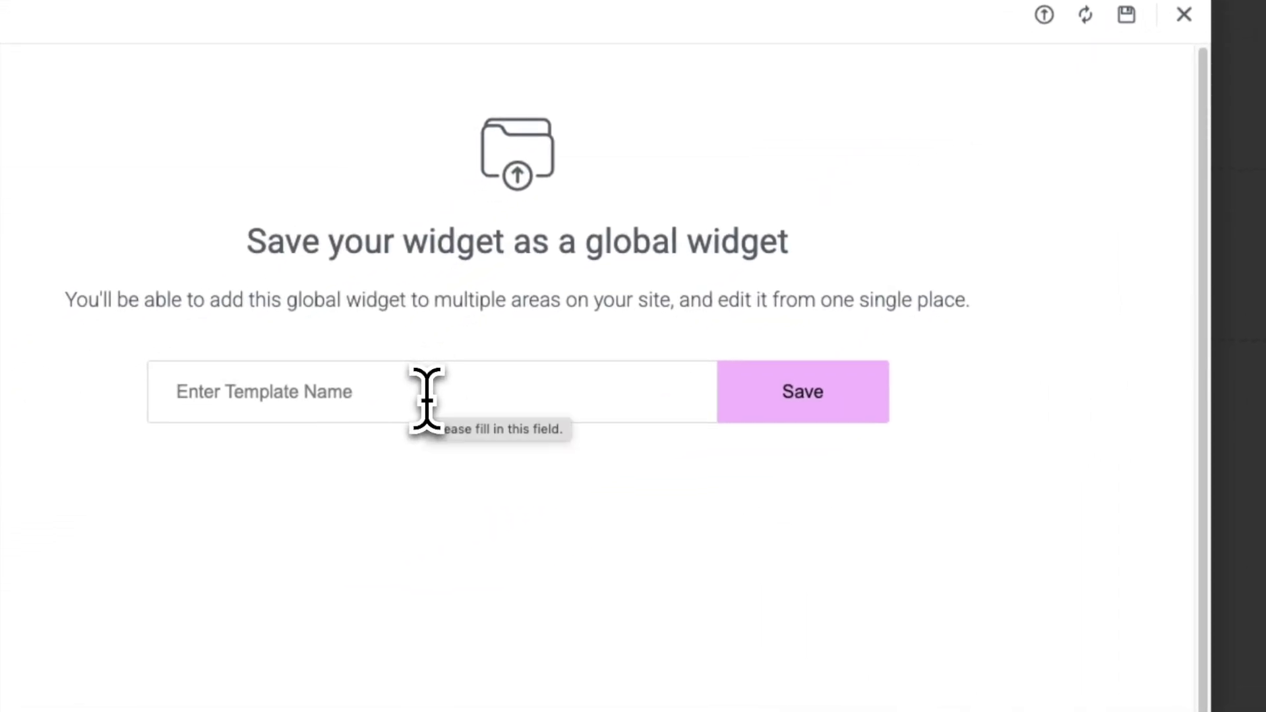
pyautogui.click(427, 399)
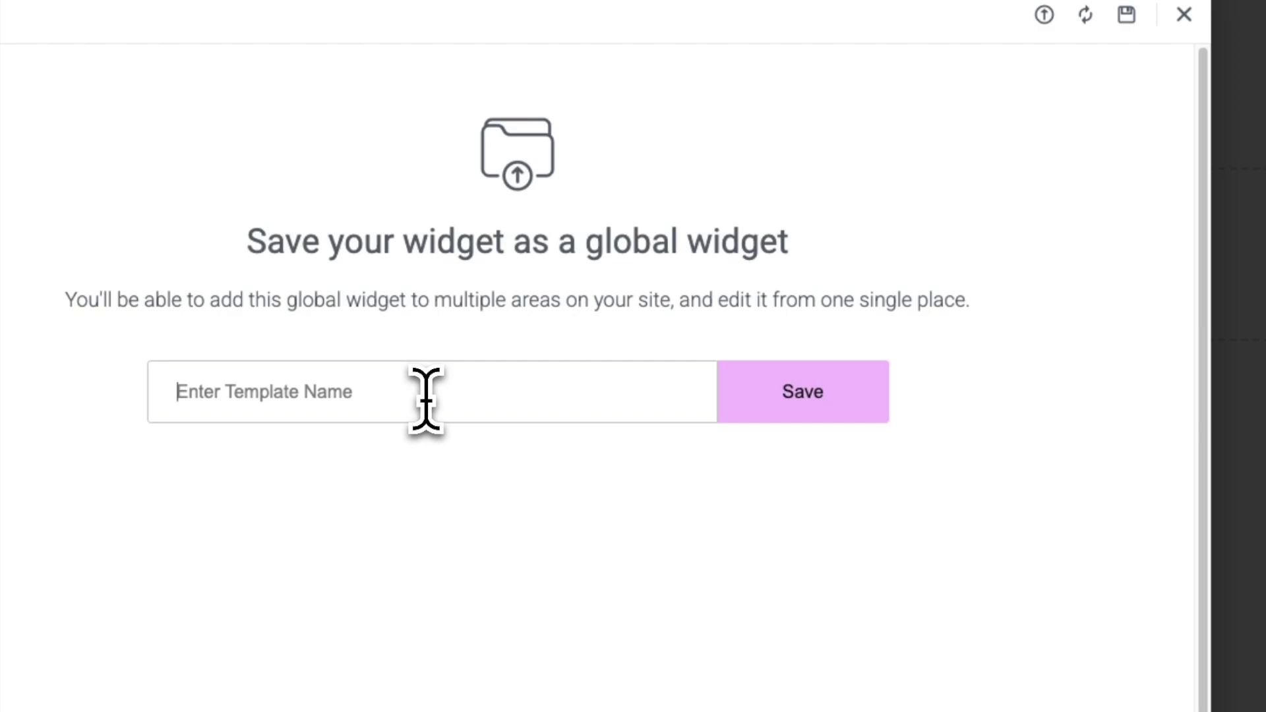
pyautogui.write('Global Header Example PGP')
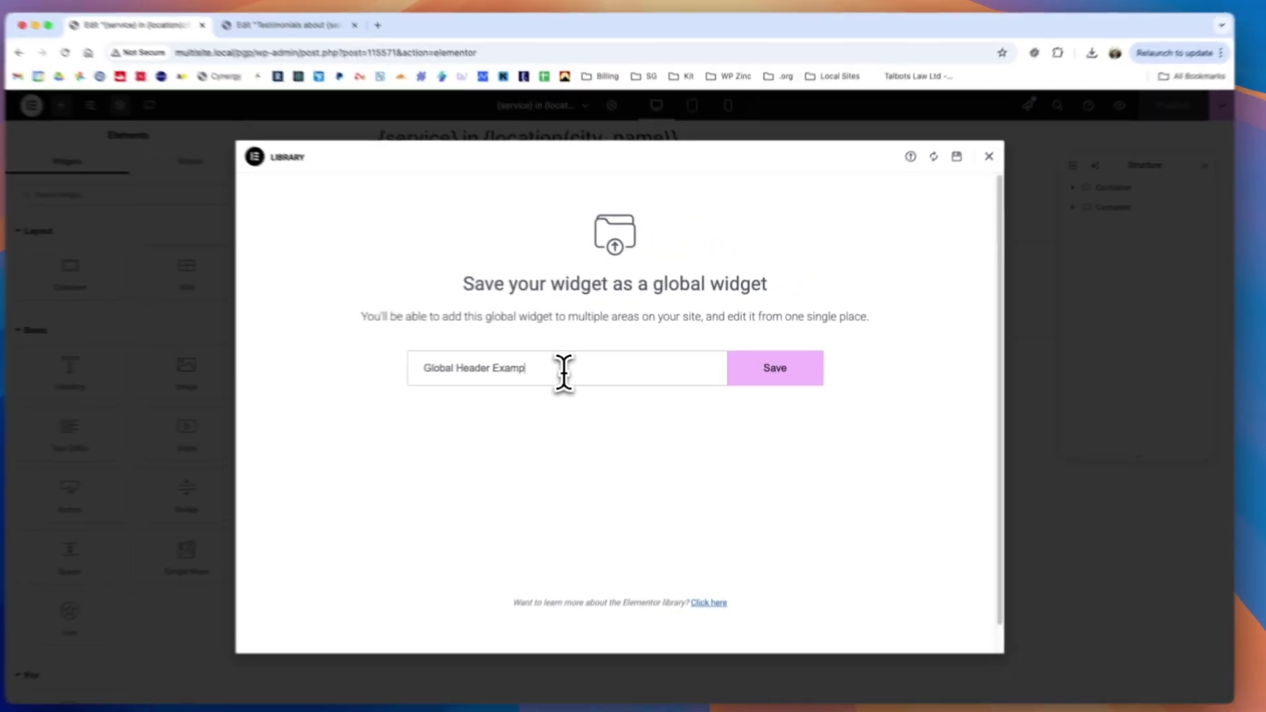
pyautogui.press('Return')
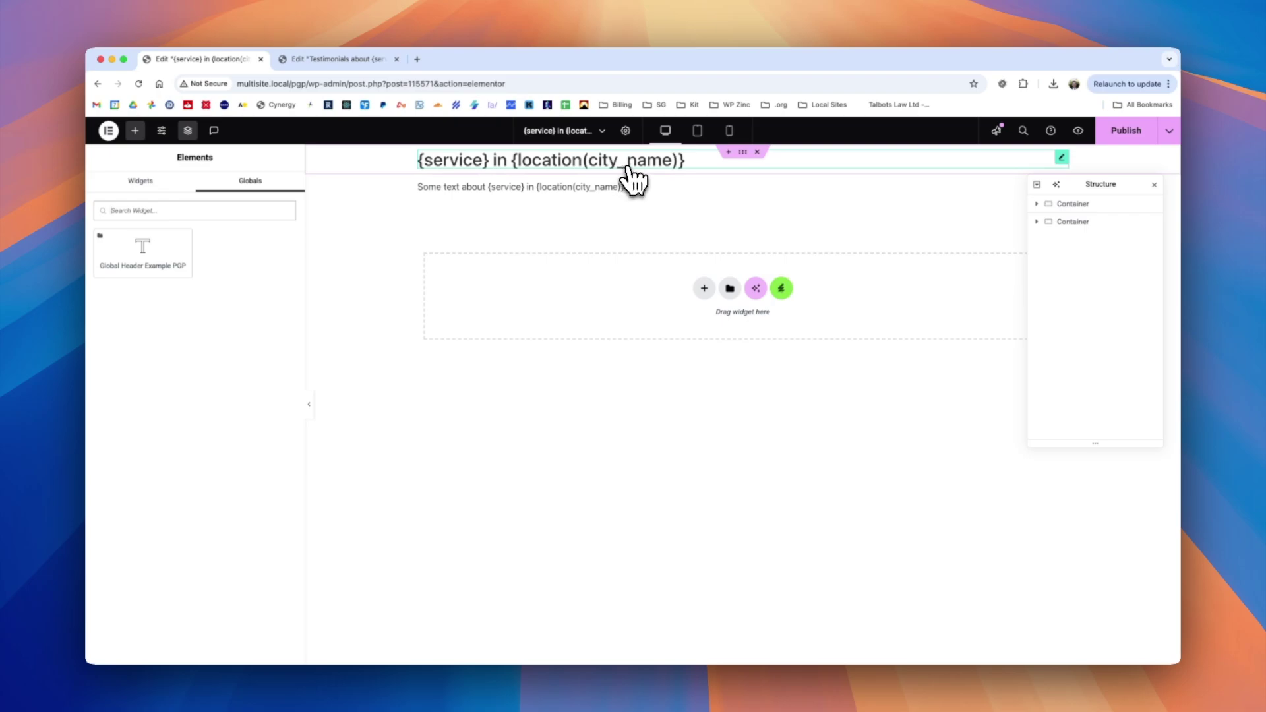
# Reload the Testimonials group's Elementor editor and place the "Global Header Example PGP" global widget on its empty page.
pyautogui.click(330, 59)
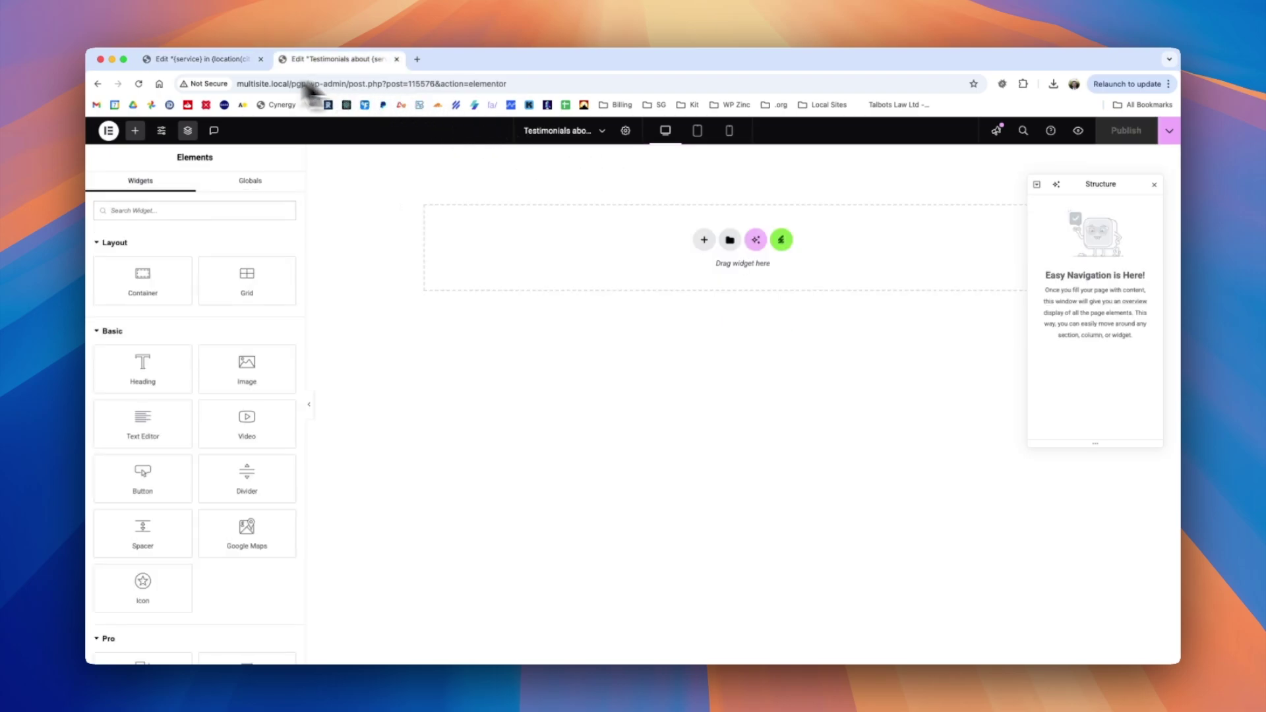
pyautogui.click(139, 83)
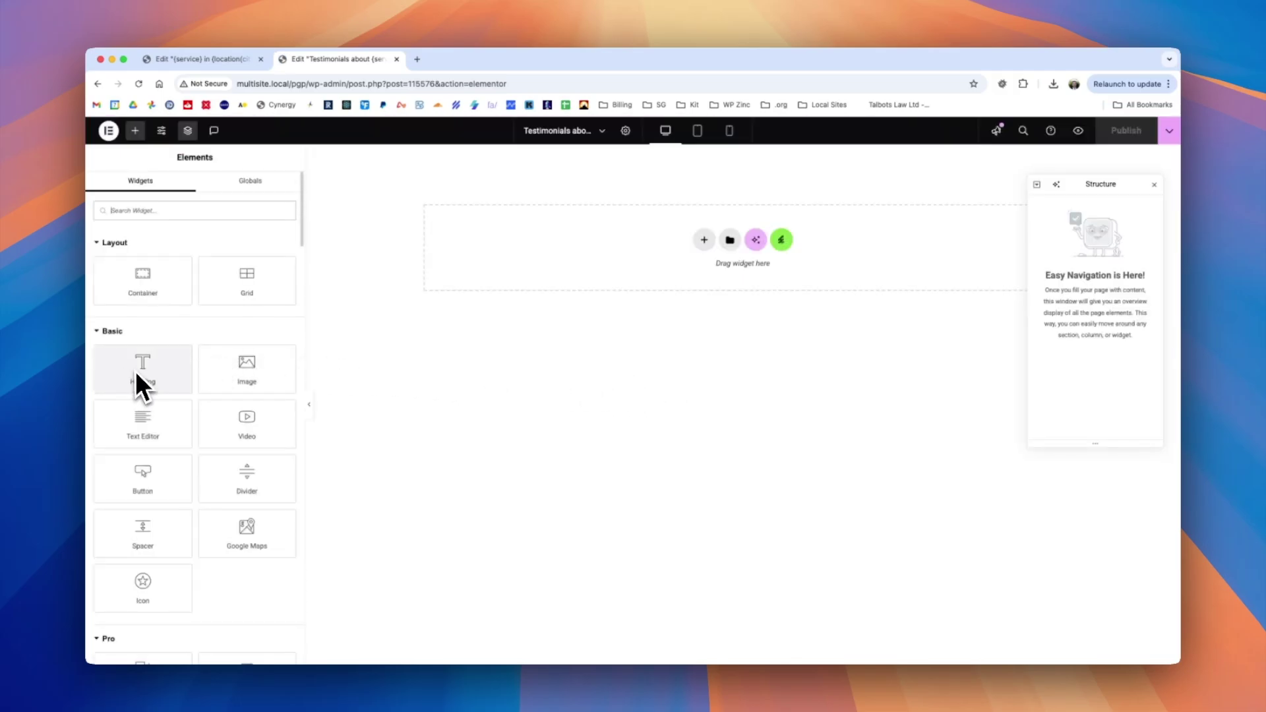
pyautogui.click(250, 180)
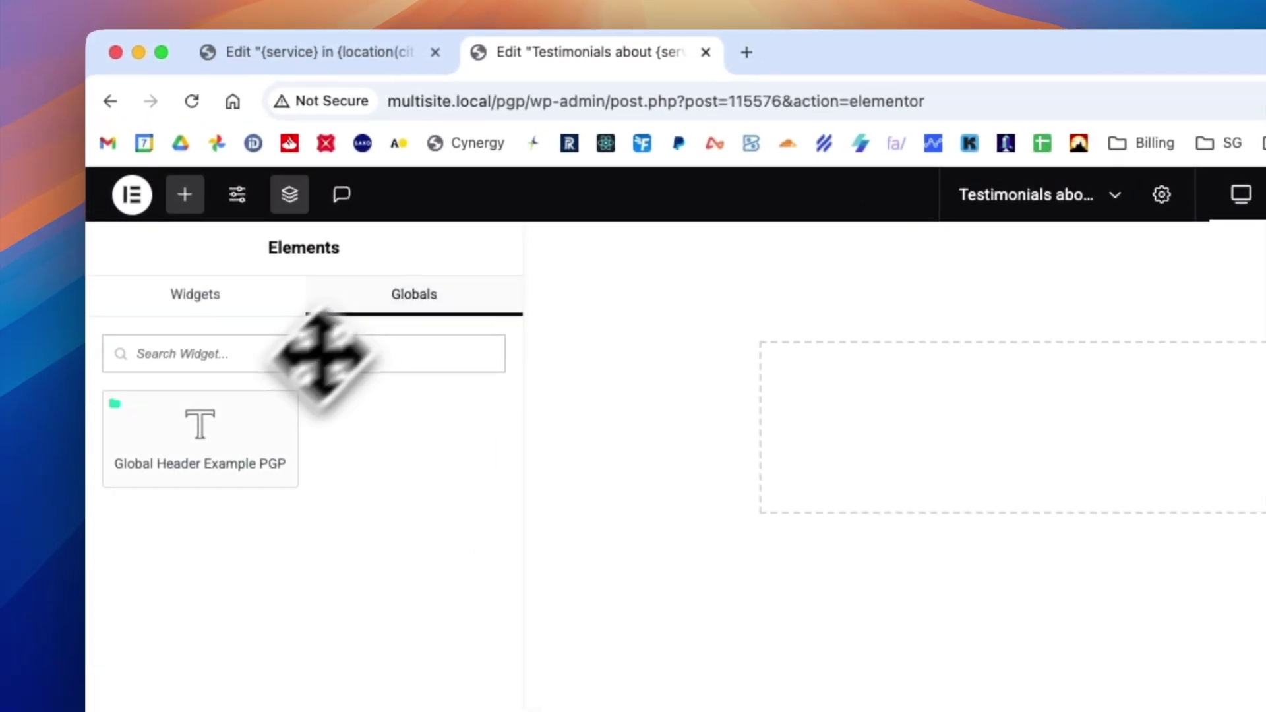
pyautogui.moveTo(200, 435); pyautogui.dragTo(1102, 395)
# Add a Text Editor widget below the global heading reading "Customer testimonials about our {service}" and publish the Testimonials group.
pyautogui.click(135, 130)
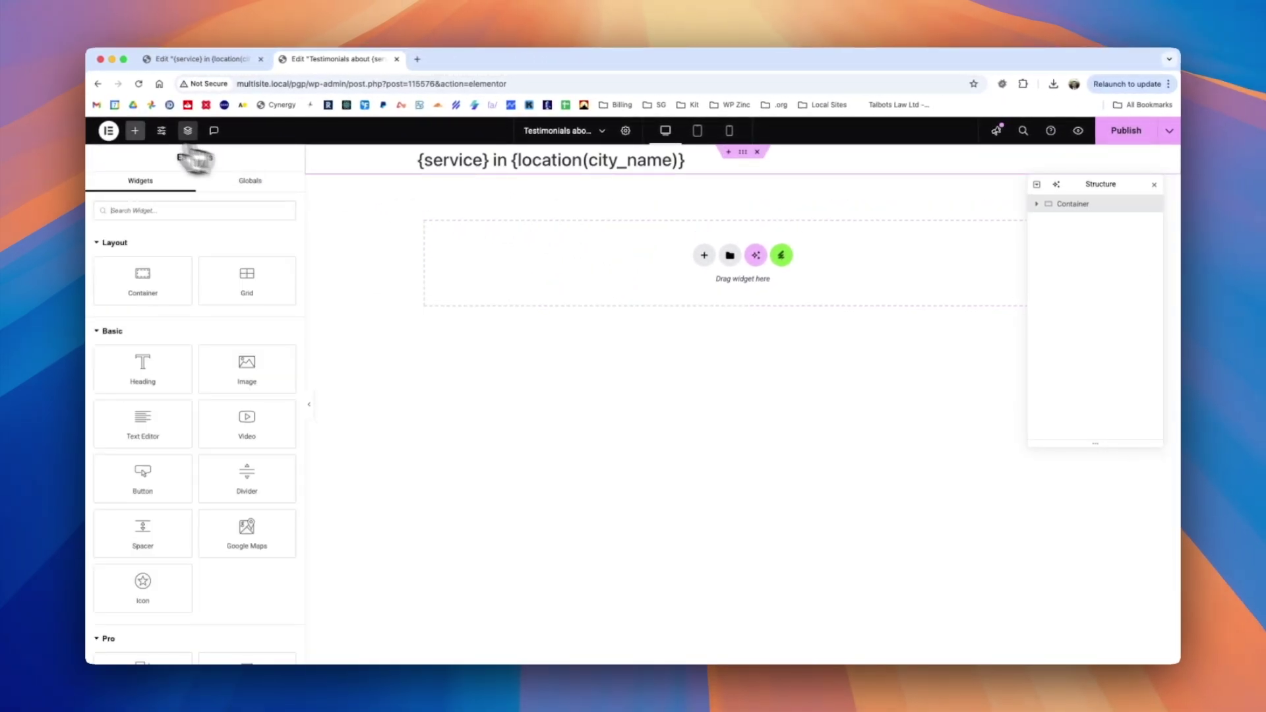
pyautogui.moveTo(145, 426); pyautogui.dragTo(580, 291)
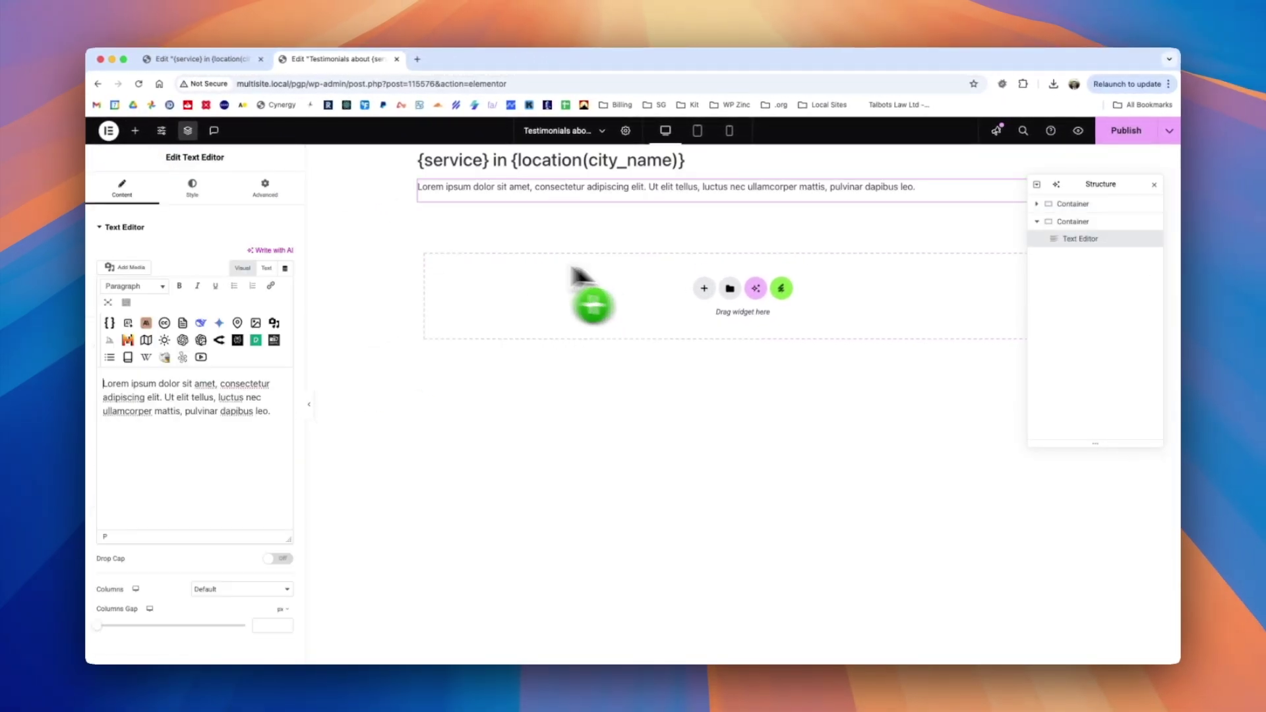
pyautogui.tripleClick(211, 412)
pyautogui.write('Customer testimonials ab')
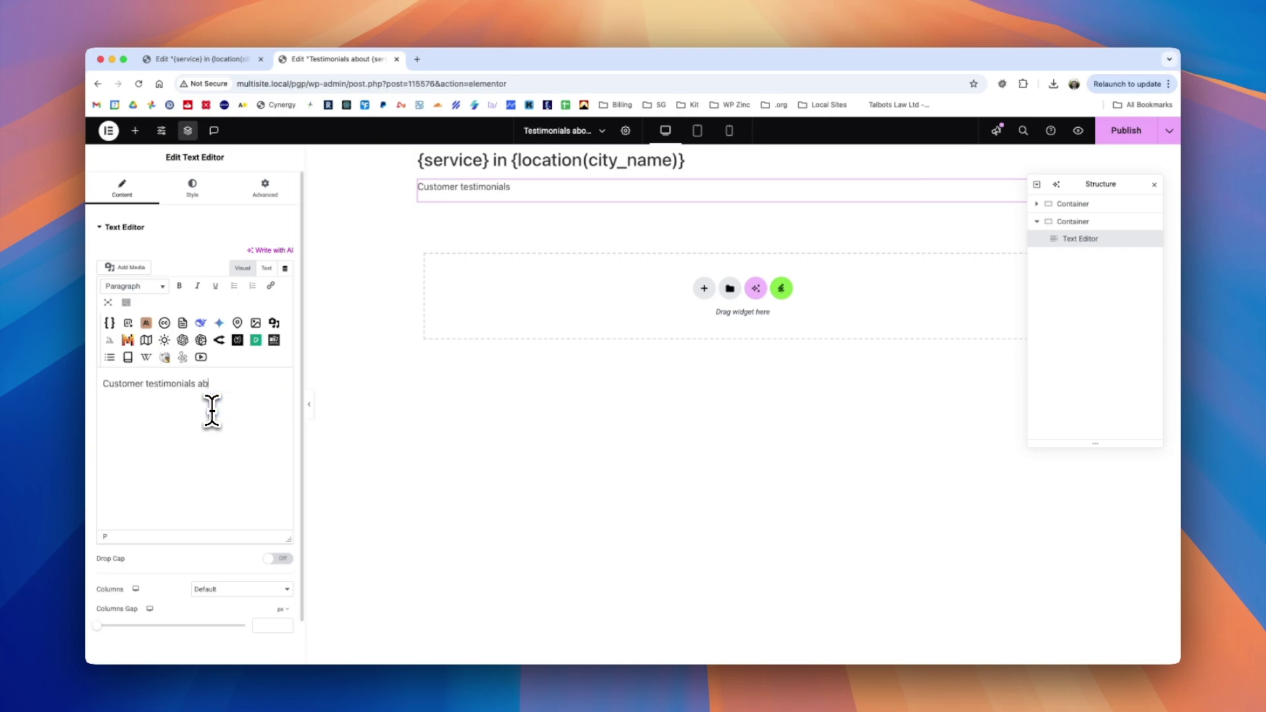
pyautogui.write('{service}')
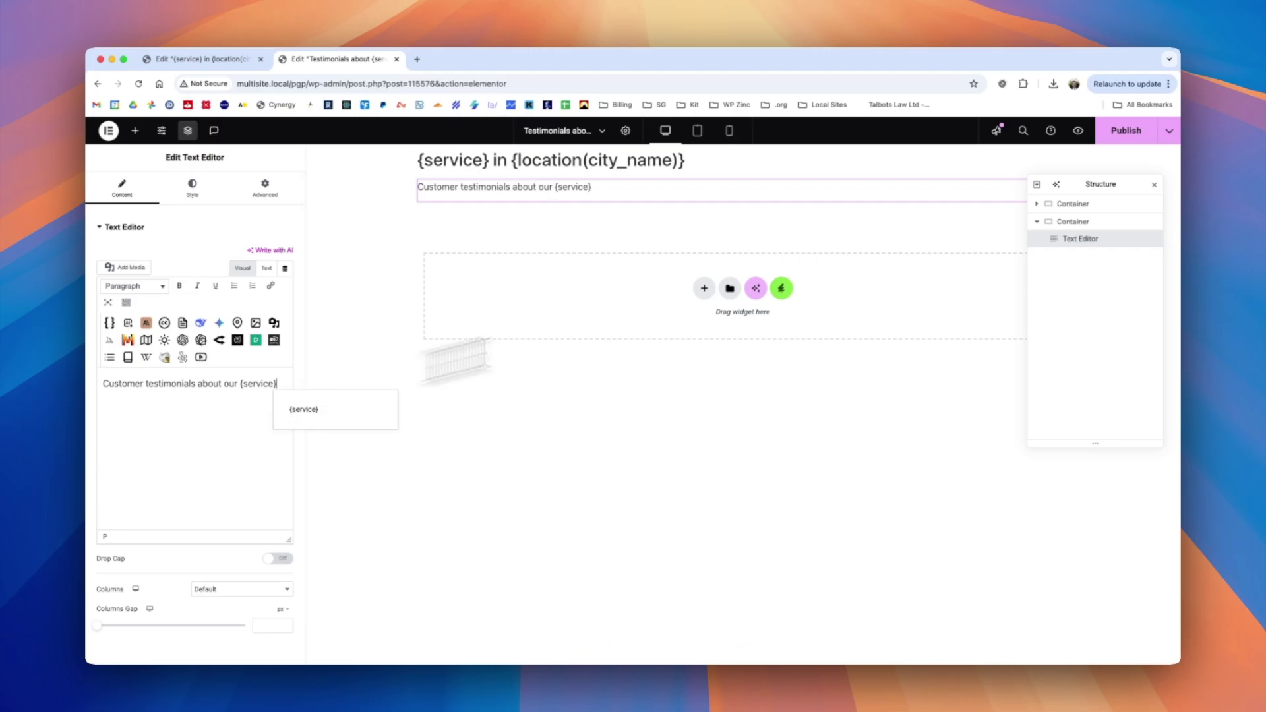
pyautogui.click(1125, 135)
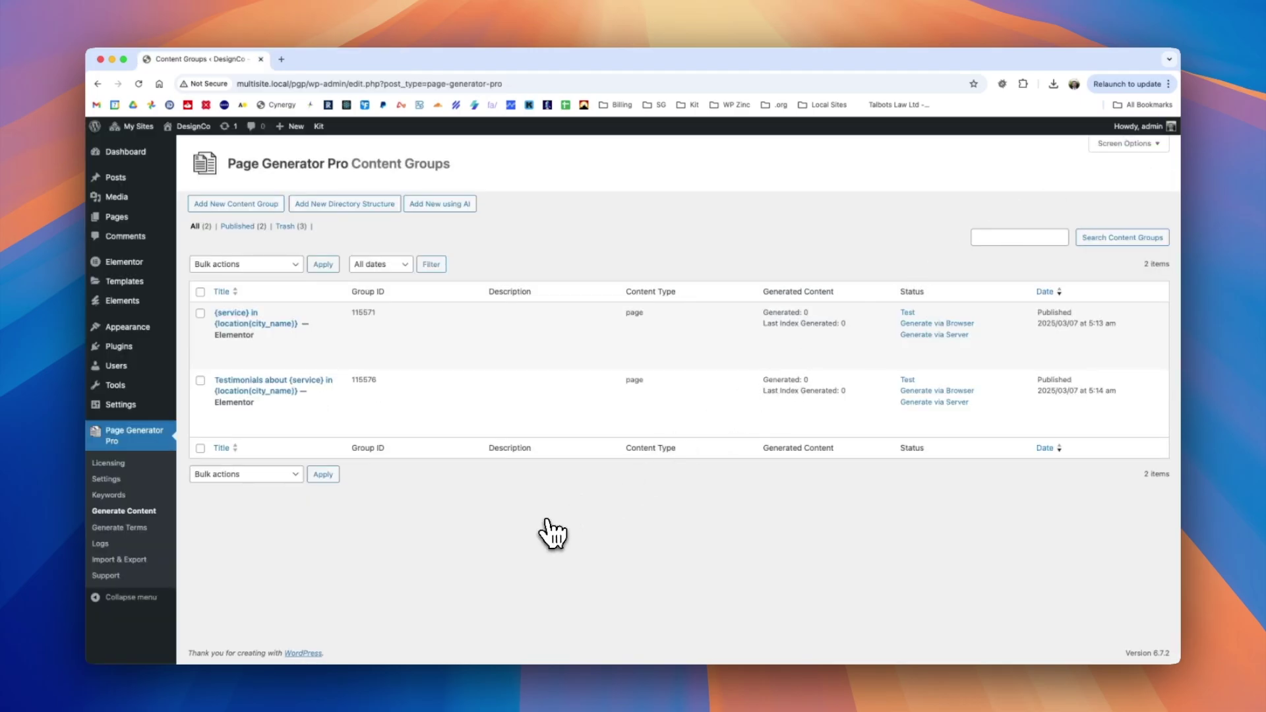
# Generate a test page from the "{service} in {location(city_name)}" group and check its heading in the preview and in Elementor.
pyautogui.click(257, 323)
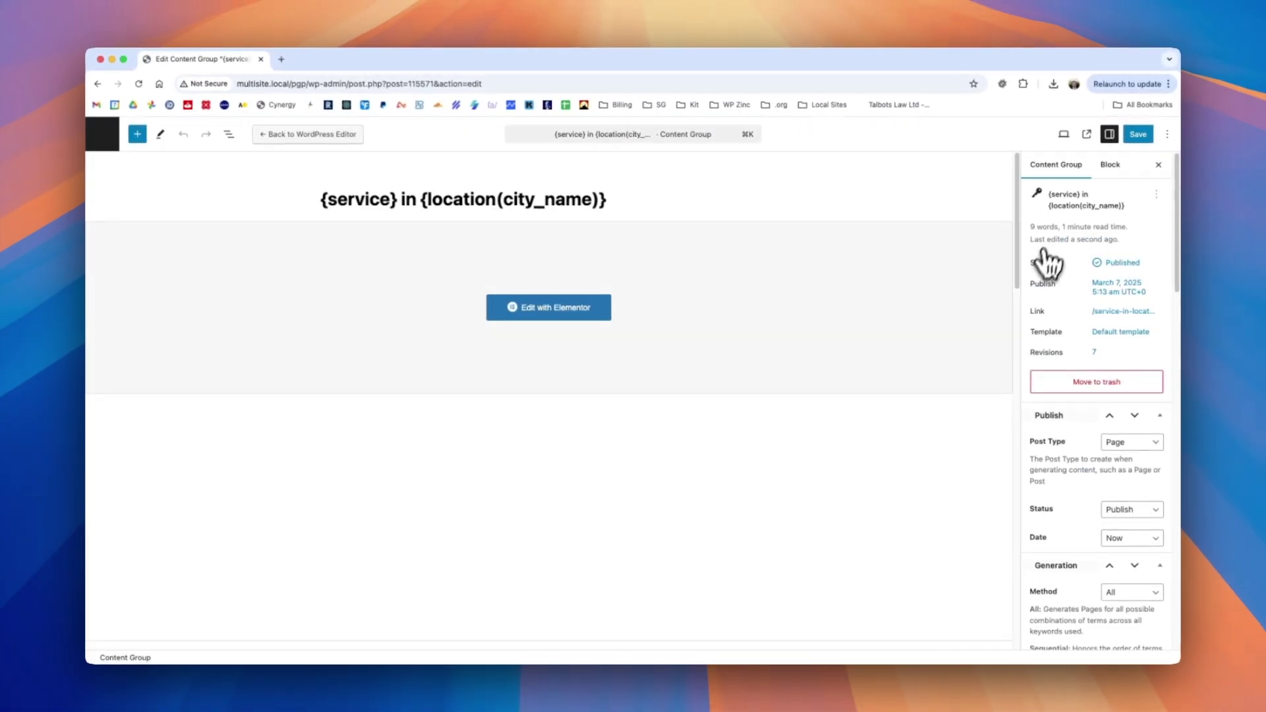
pyautogui.moveTo(1022, 225); pyautogui.dragTo(999, 436)
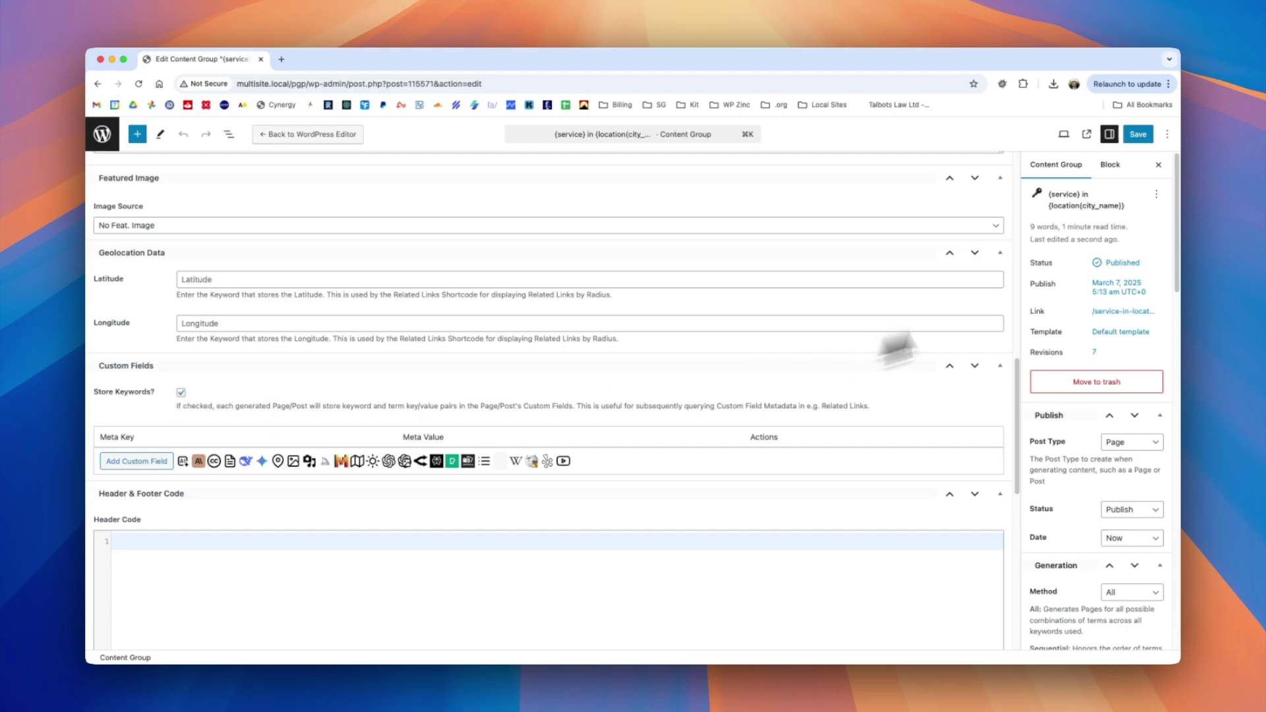
pyautogui.moveTo(1170, 217); pyautogui.dragTo(1181, 594)
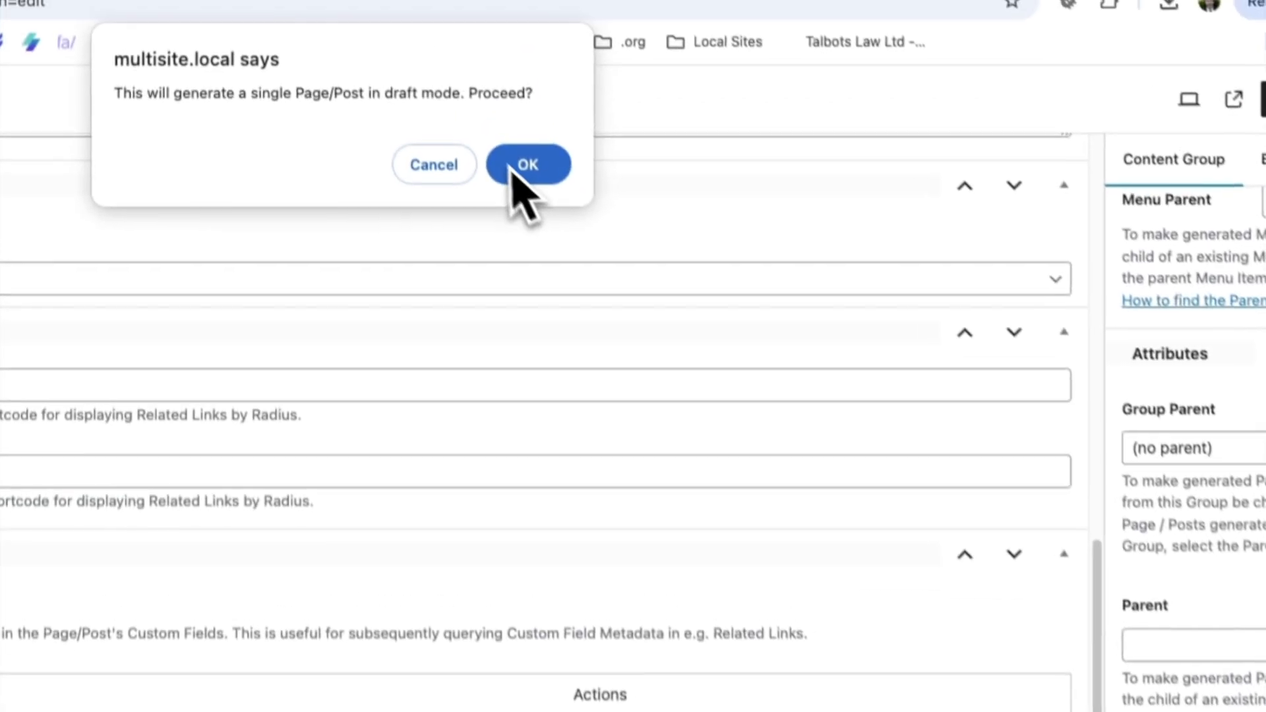
pyautogui.click(525, 164)
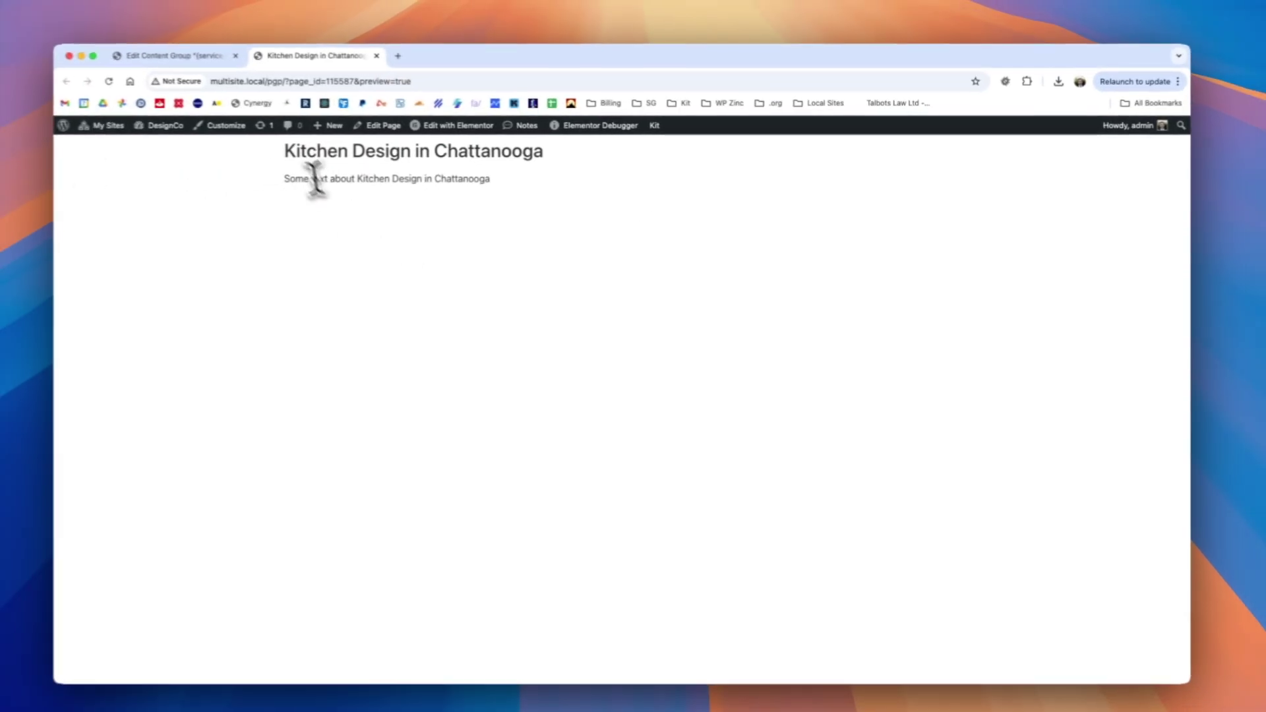
pyautogui.moveTo(308, 153); pyautogui.dragTo(555, 161)
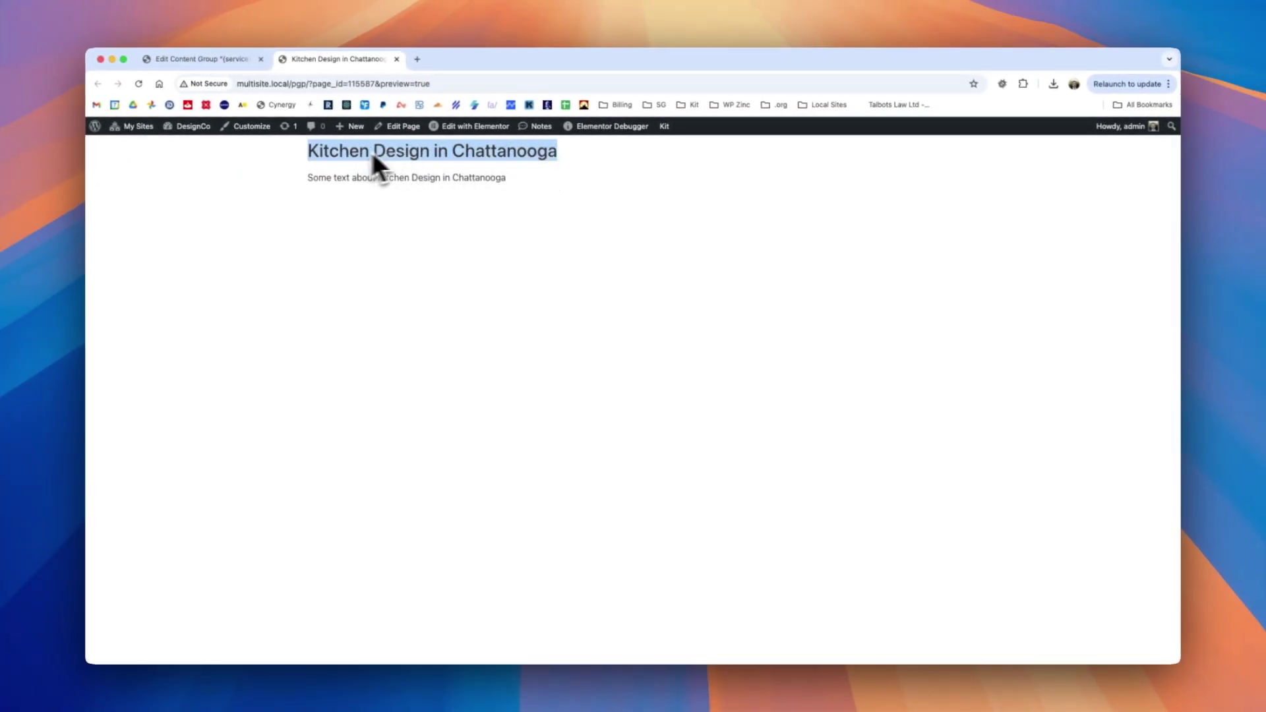
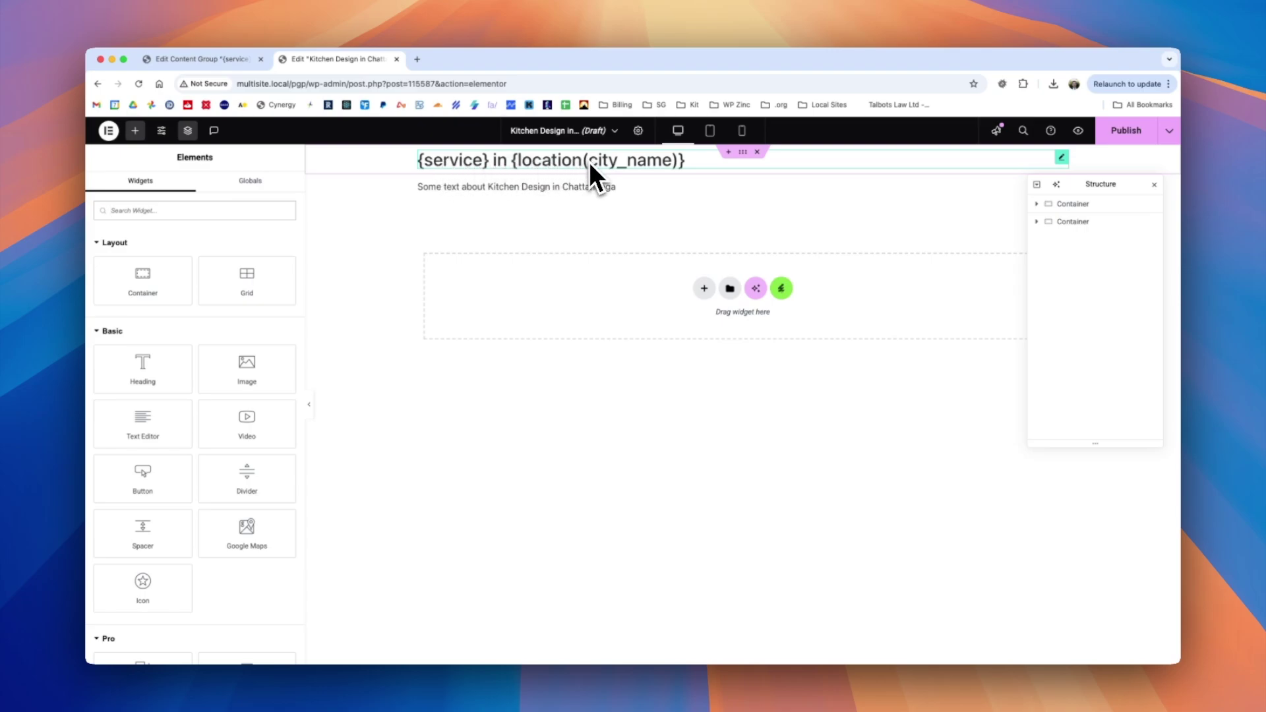
pyautogui.press('super+w')
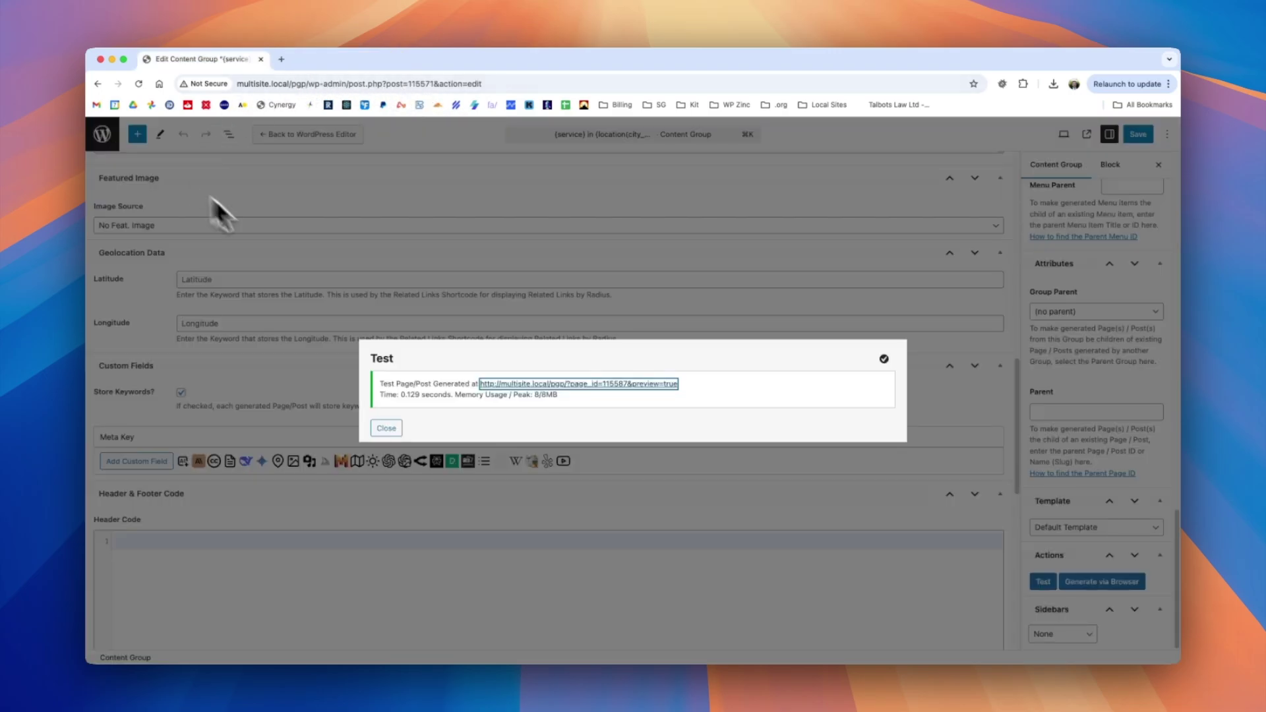
pyautogui.click(381, 422)
# Limit the "{service} in {location(city_name)}" group to 5 pages, save it and generate its pages via the browser.
pyautogui.scroll(5, 1141, 399)
pyautogui.scroll(3, 1139, 394)
pyautogui.press('super+s')
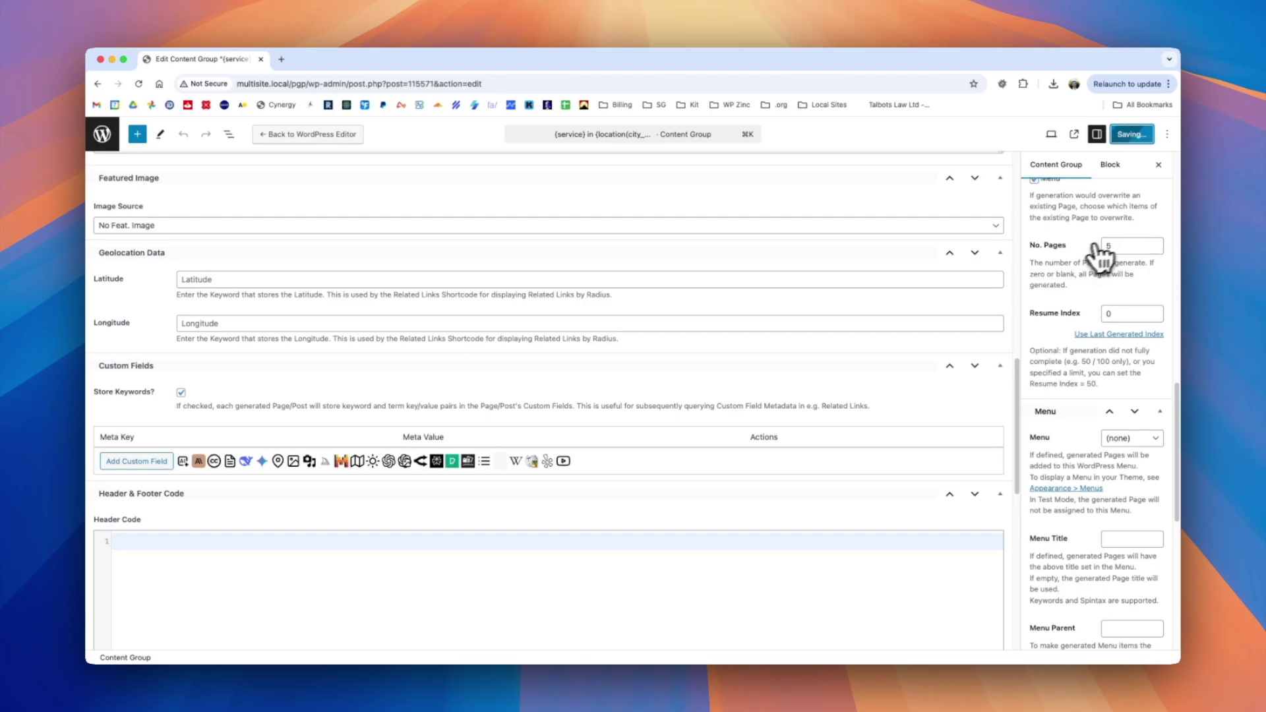
pyautogui.scroll(-8, 1170, 385)
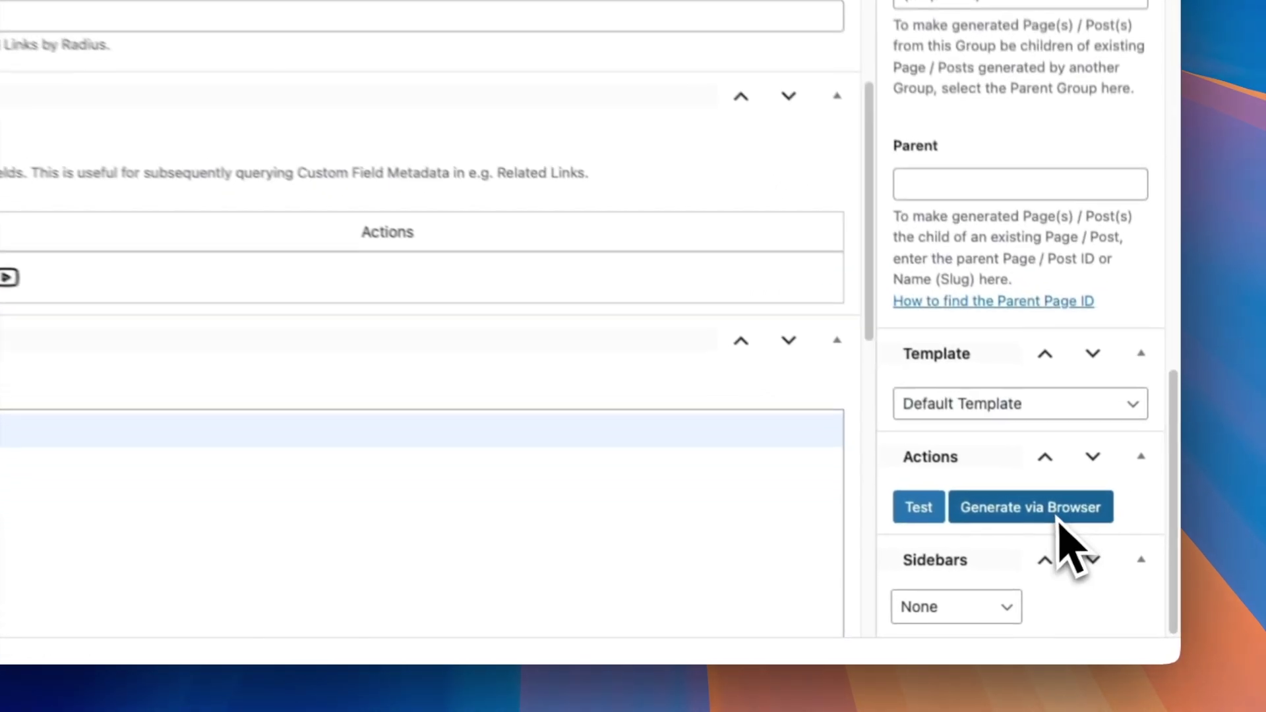
pyautogui.click(1059, 514)
pyautogui.click(695, 126)
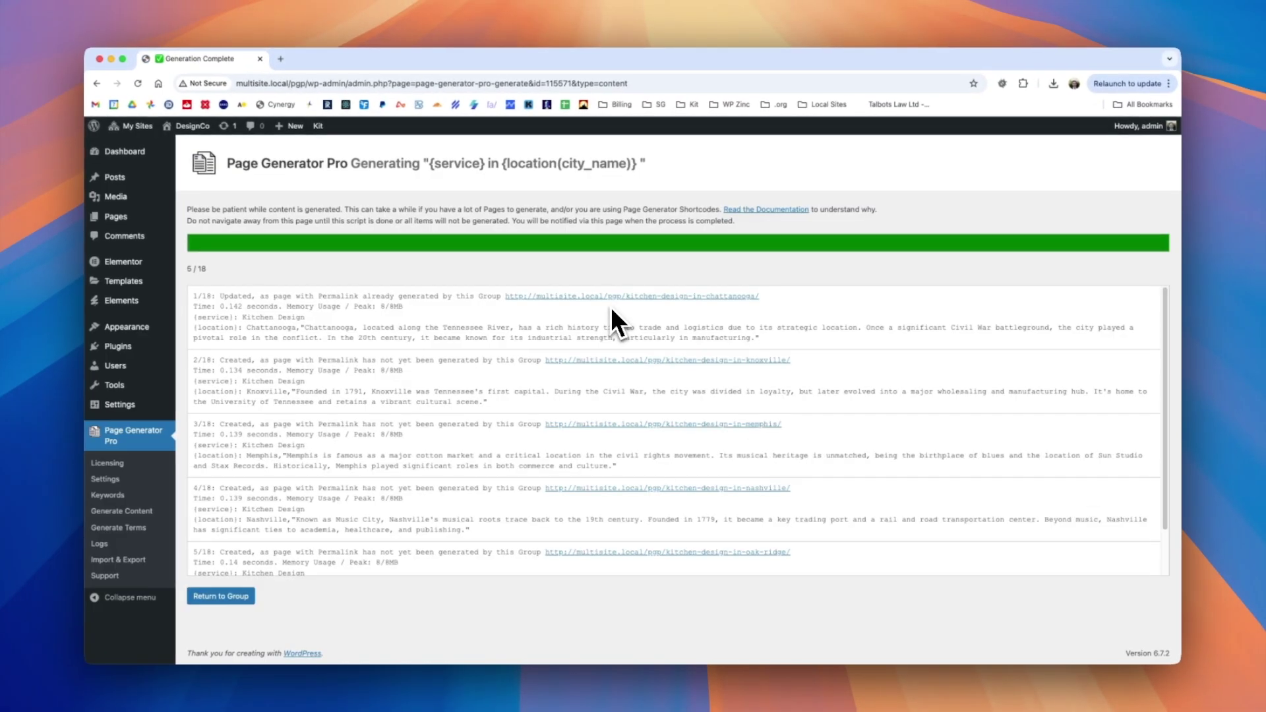
# Open the generated Kitchen Design pages for Chattanooga, Knoxville and Memphis in separate tabs and check their headings and text.
pyautogui.keyDown('super'); pyautogui.click(669, 297); pyautogui.keyUp('super')
pyautogui.keyDown('super'); pyautogui.click(688, 360); pyautogui.keyUp('super')
pyautogui.keyDown('super'); pyautogui.click(700, 416); pyautogui.keyUp('super')
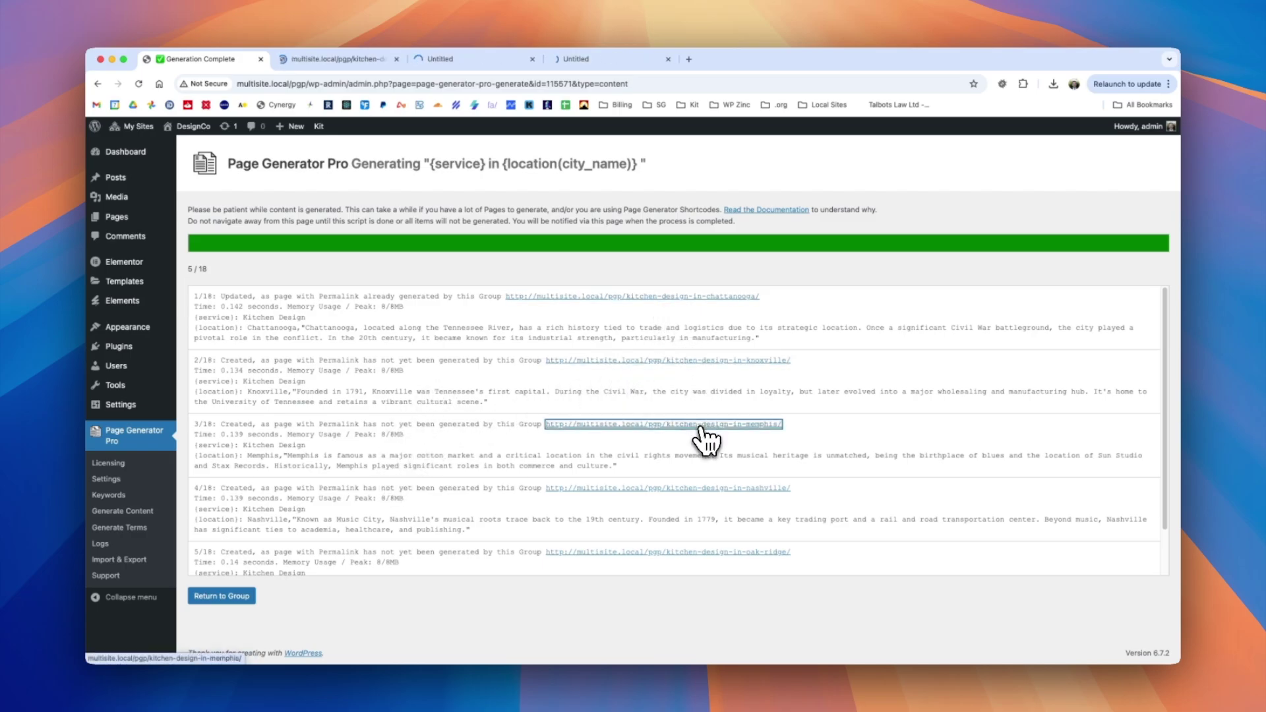
pyautogui.click(337, 59)
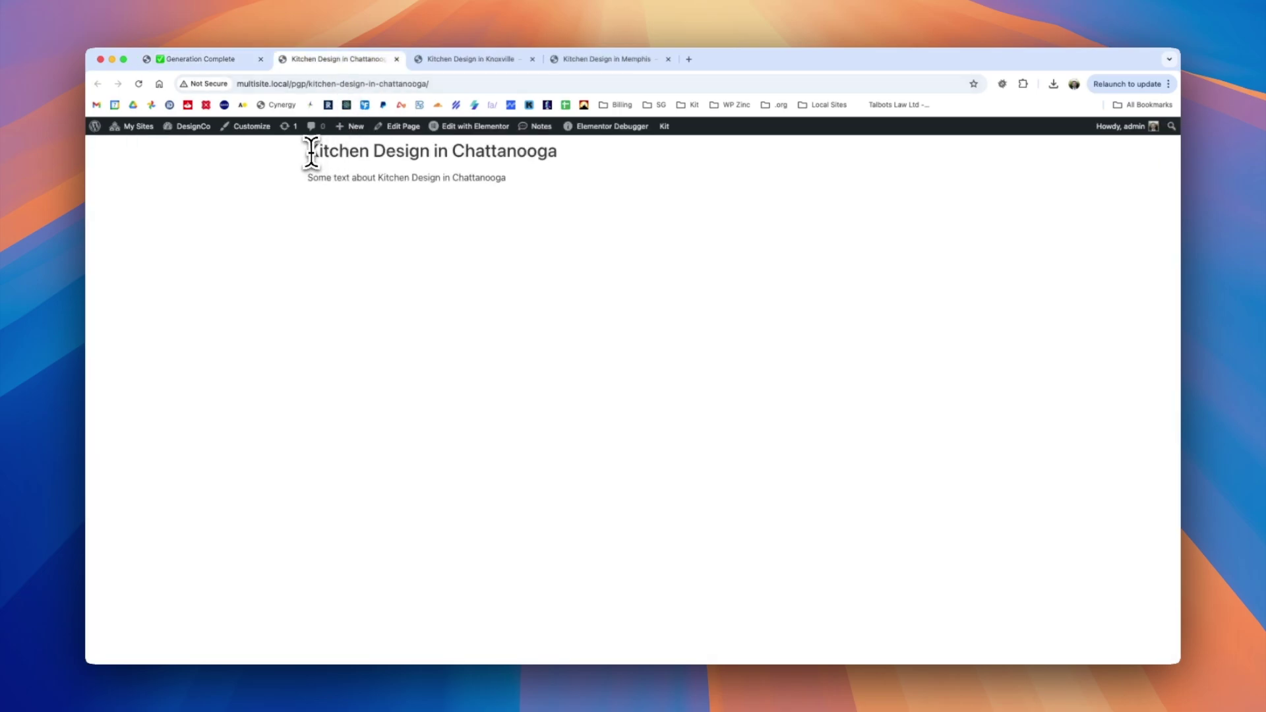
pyautogui.tripleClick(356, 153)
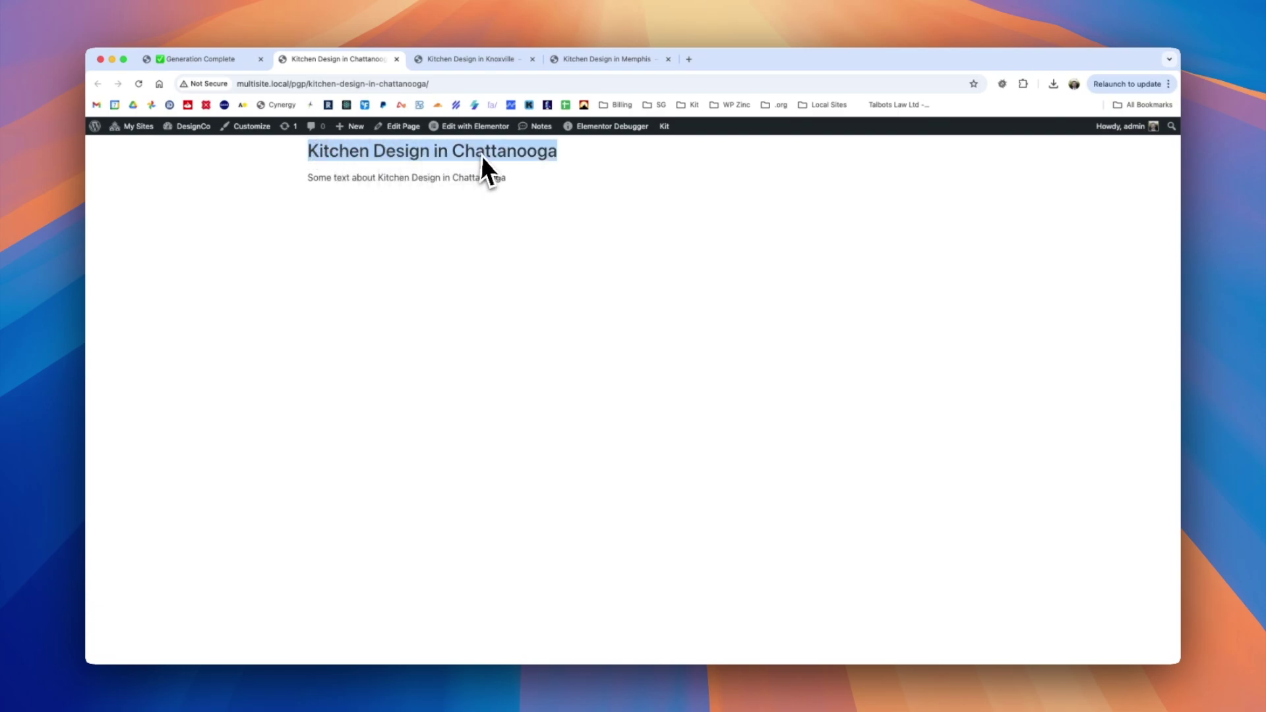
pyautogui.click(462, 61)
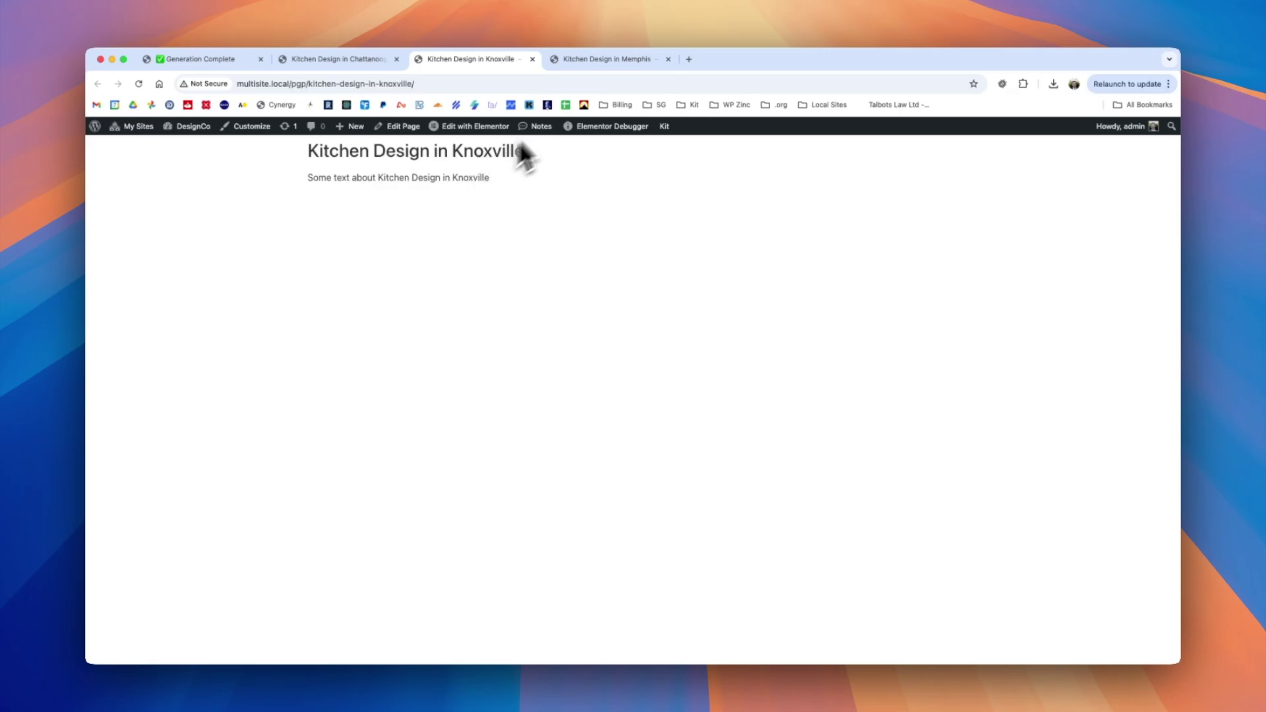
pyautogui.click(591, 59)
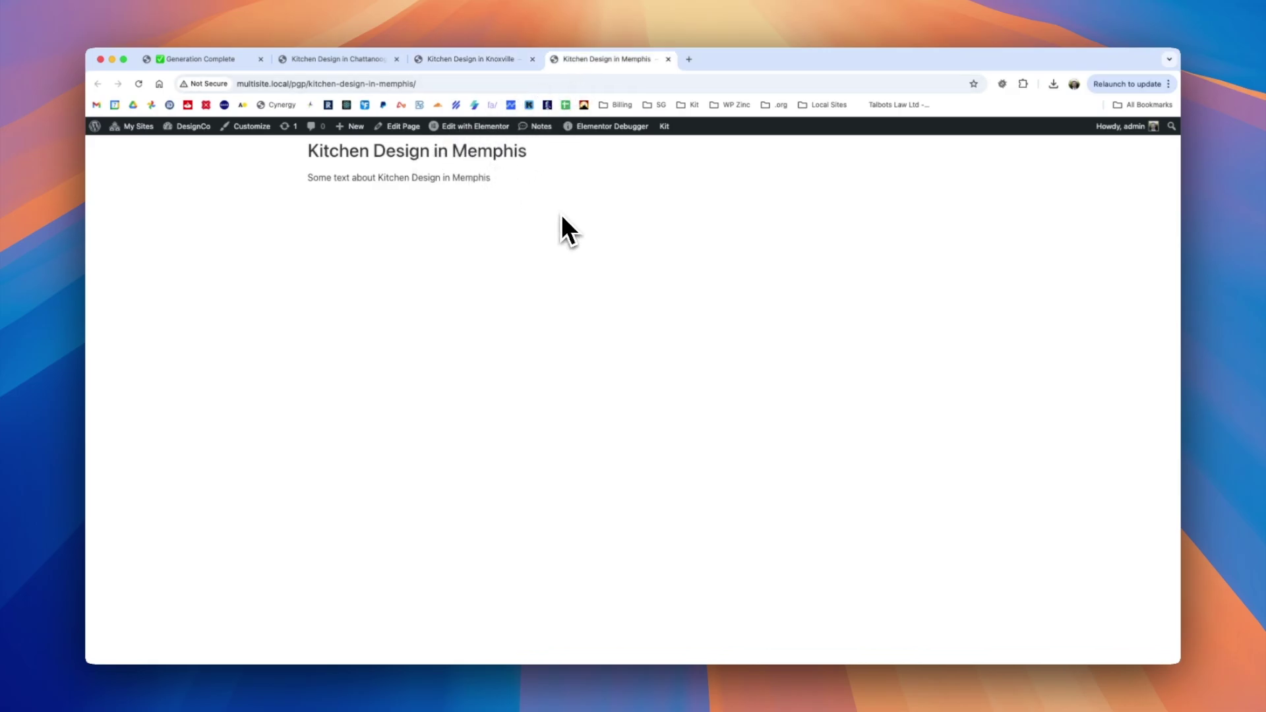
# Set the number of pages of the "Testimonials about {service} in {location(city_name)}" group to 5, save it and generate its pages via the browser.
pyautogui.press('super+1')
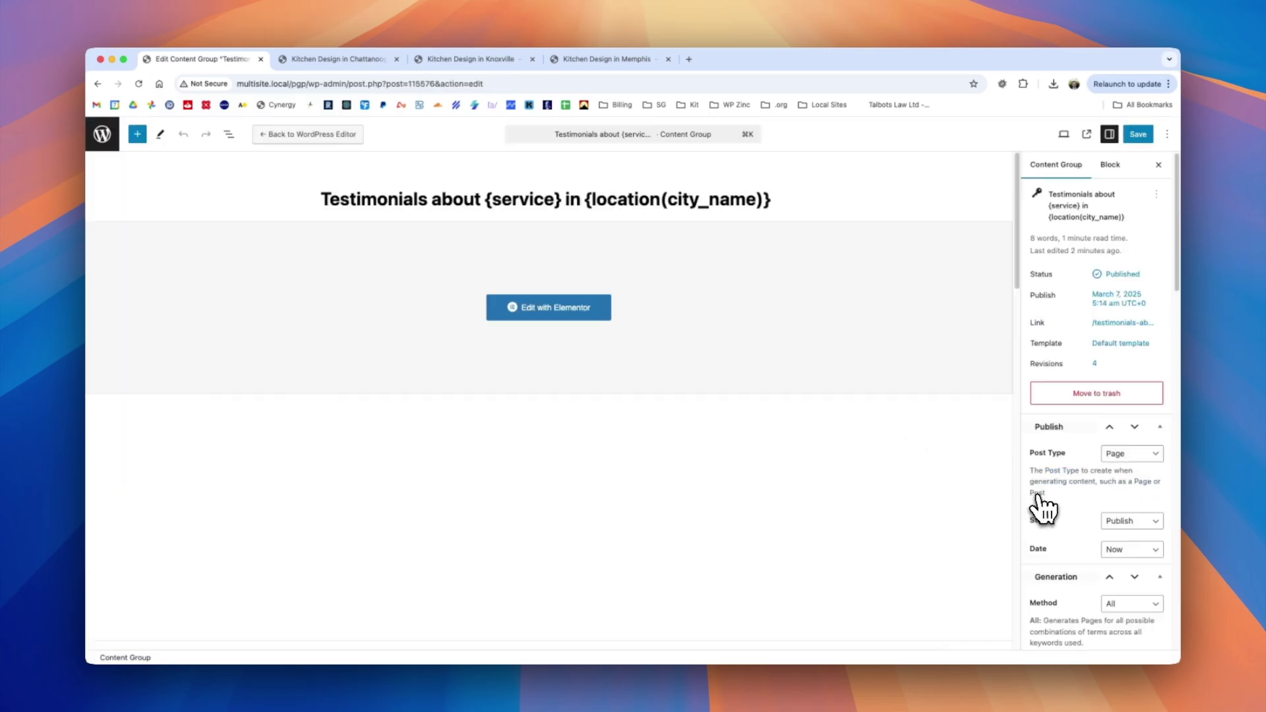
pyautogui.moveTo(1175, 285); pyautogui.dragTo(1158, 445)
pyautogui.doubleClick(1124, 613)
pyautogui.write('5')
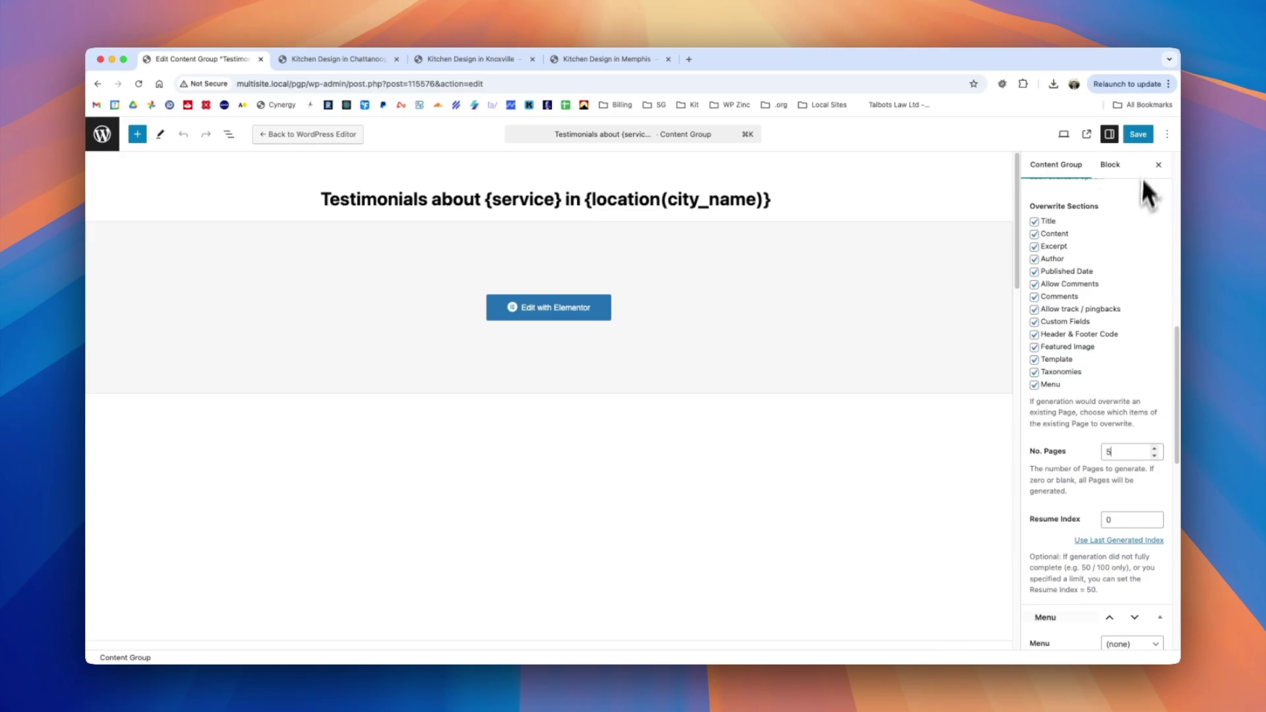
pyautogui.click(1139, 134)
pyautogui.scroll(-7, 1122, 494)
pyautogui.click(1102, 581)
pyautogui.click(726, 156)
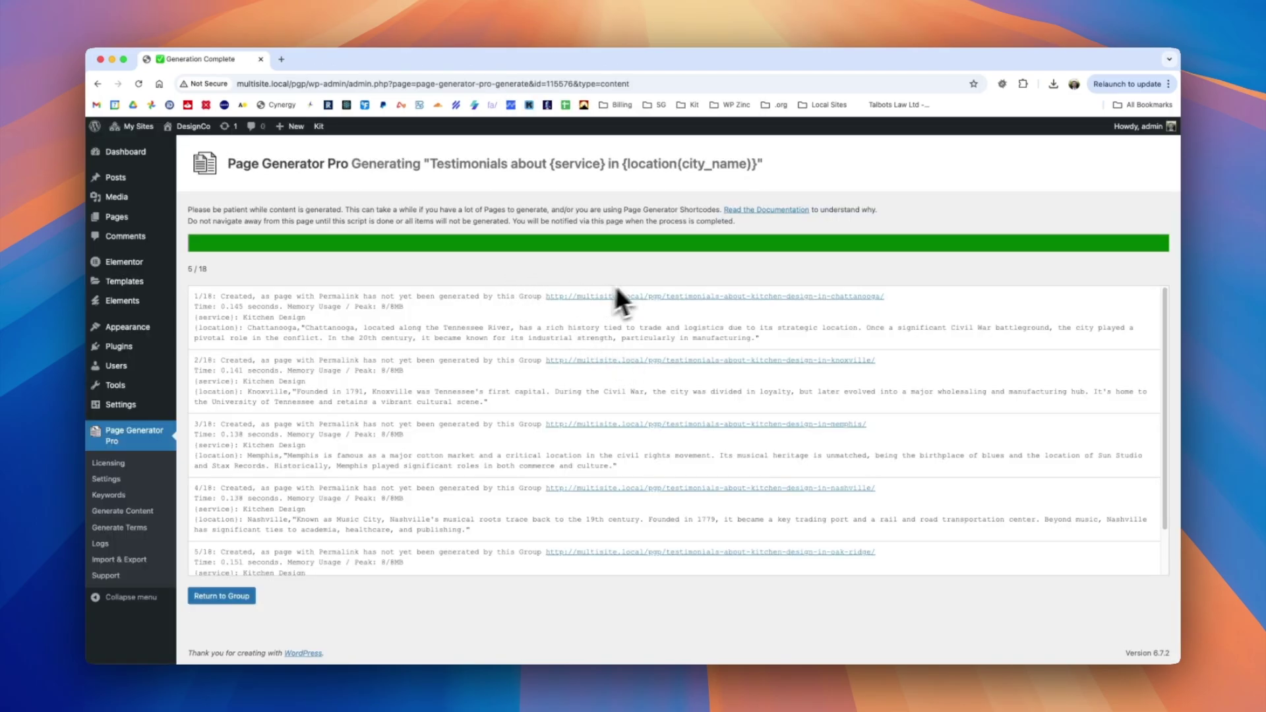
# Open the generated testimonials pages for Chattanooga, Knoxville and Memphis in separate tabs and check their global heading and text.
pyautogui.keyDown('super'); pyautogui.click(712, 297); pyautogui.keyUp('super')
pyautogui.keyDown('super'); pyautogui.click(712, 360); pyautogui.keyUp('super')
pyautogui.keyDown('super'); pyautogui.click(710, 424); pyautogui.keyUp('super')
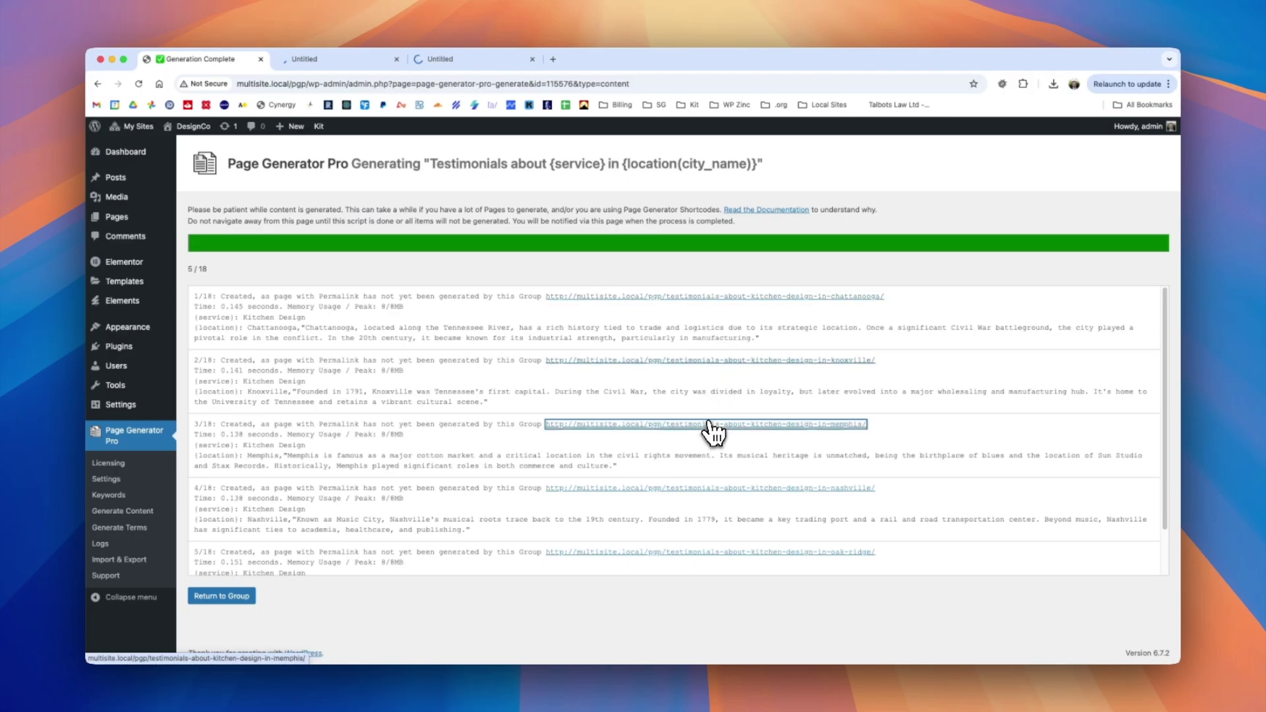
pyautogui.click(351, 63)
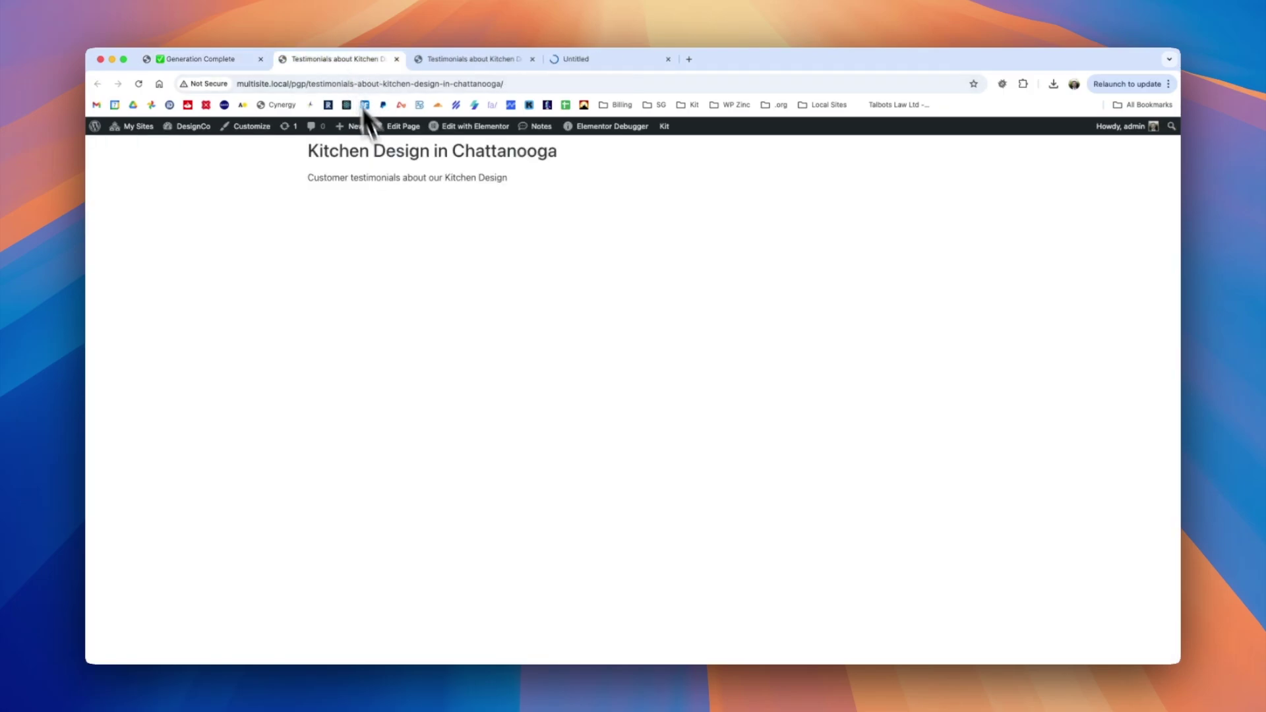
pyautogui.moveTo(308, 152); pyautogui.dragTo(562, 158)
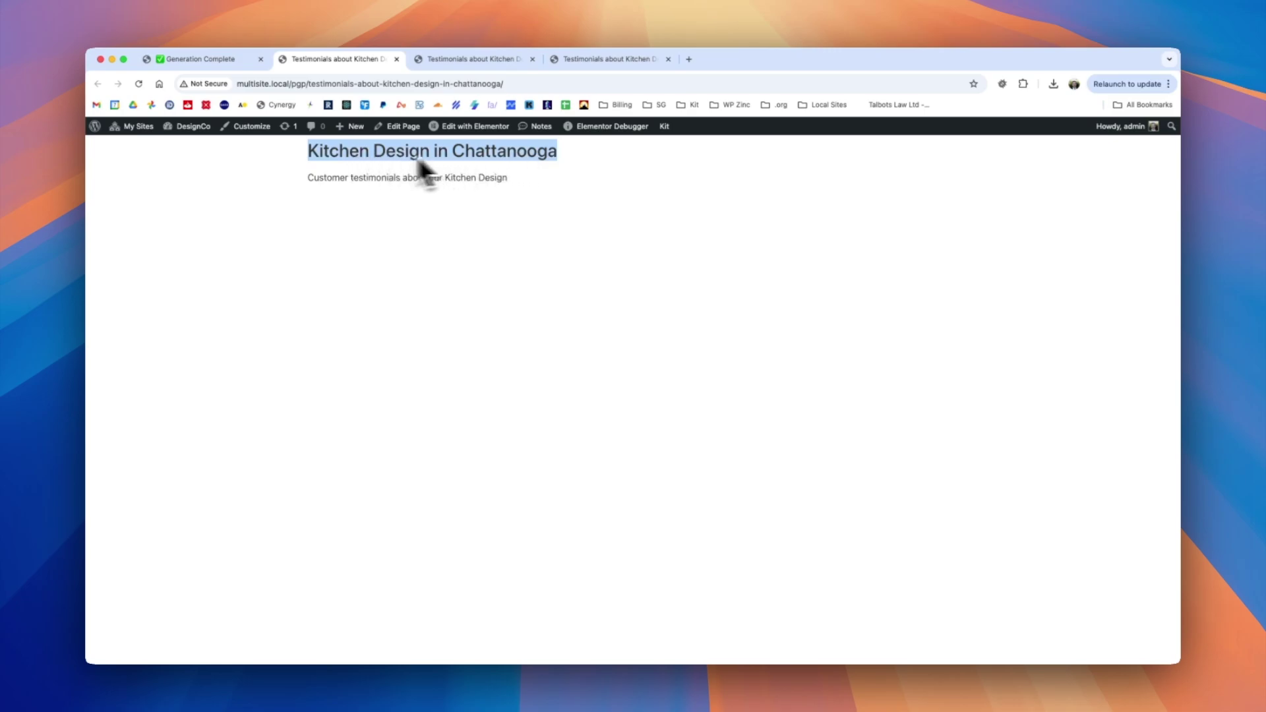
pyautogui.moveTo(308, 178); pyautogui.dragTo(461, 192)
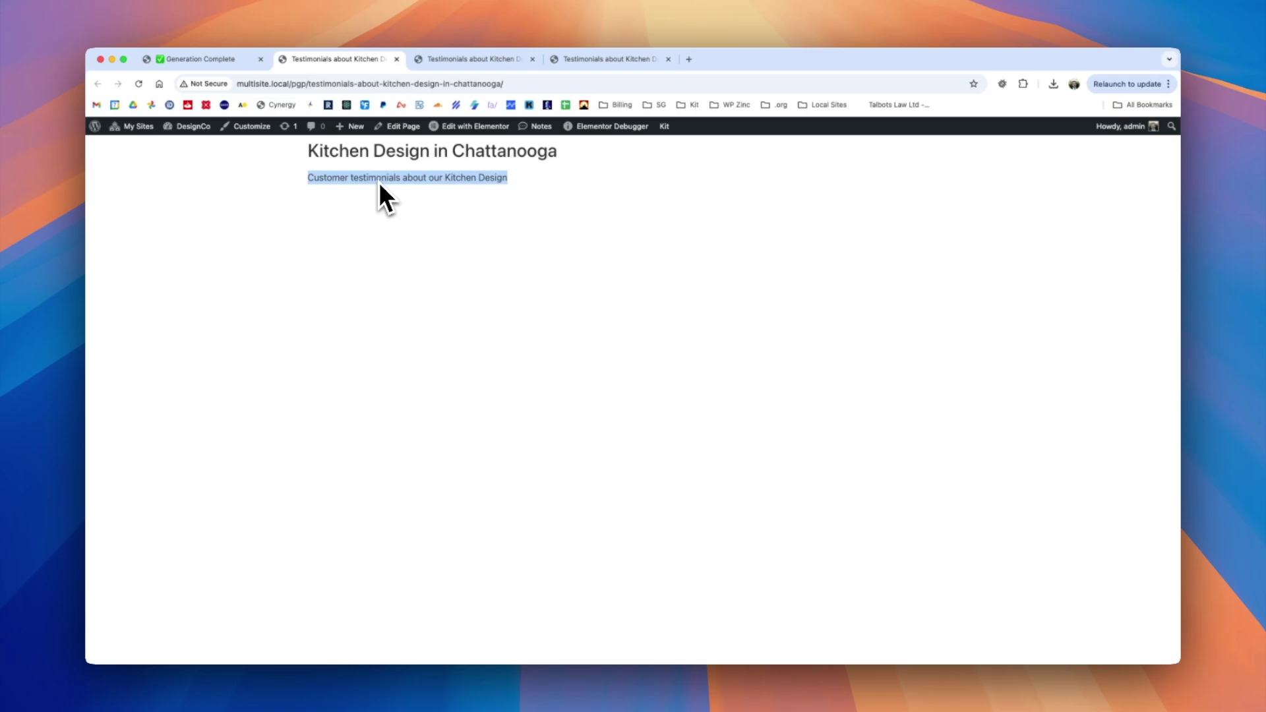
pyautogui.click(453, 59)
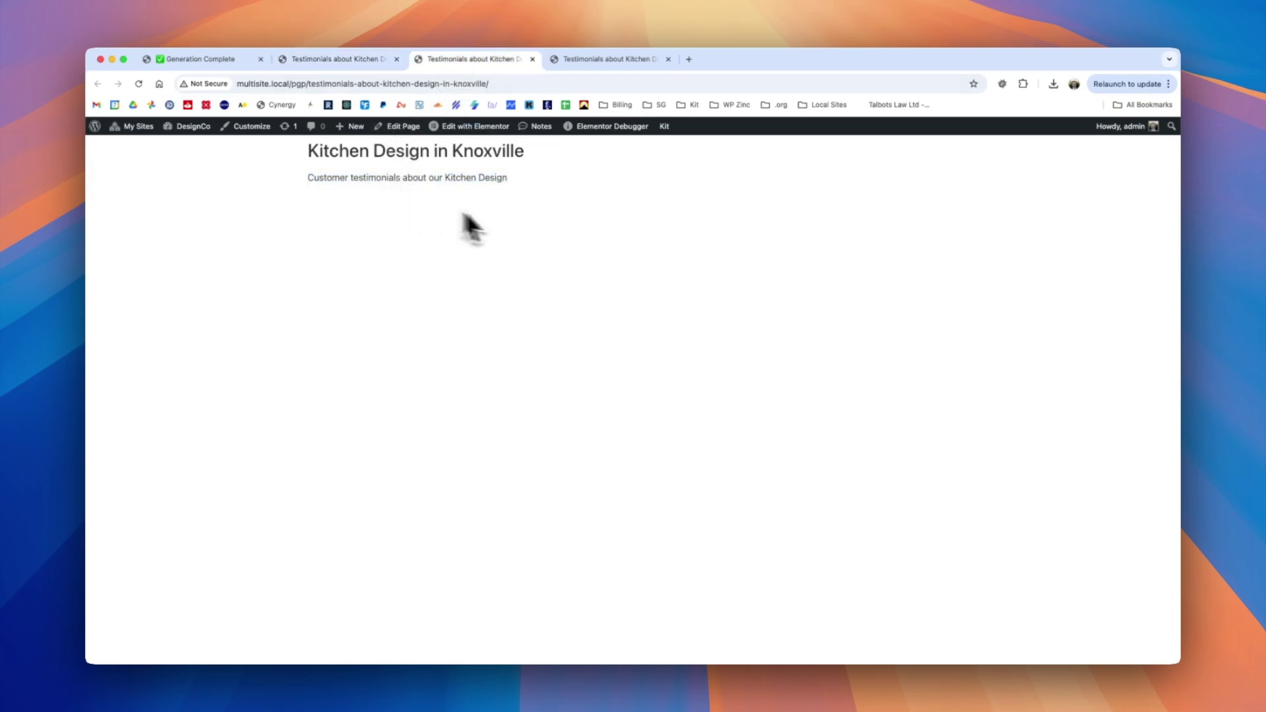
pyautogui.click(591, 61)
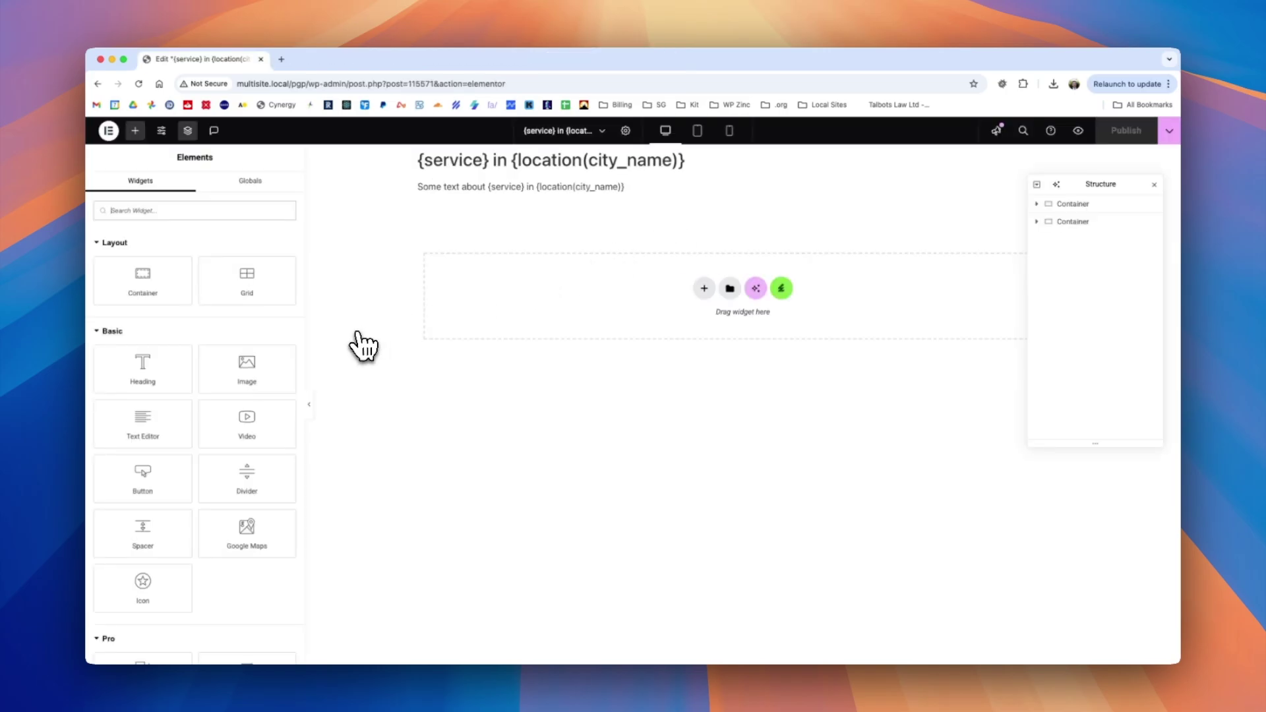
# Browse the Page Generator Pro widgets in the group's Elementor editor and place the Claude AI widget in the empty area below the text.
pyautogui.click(287, 210)
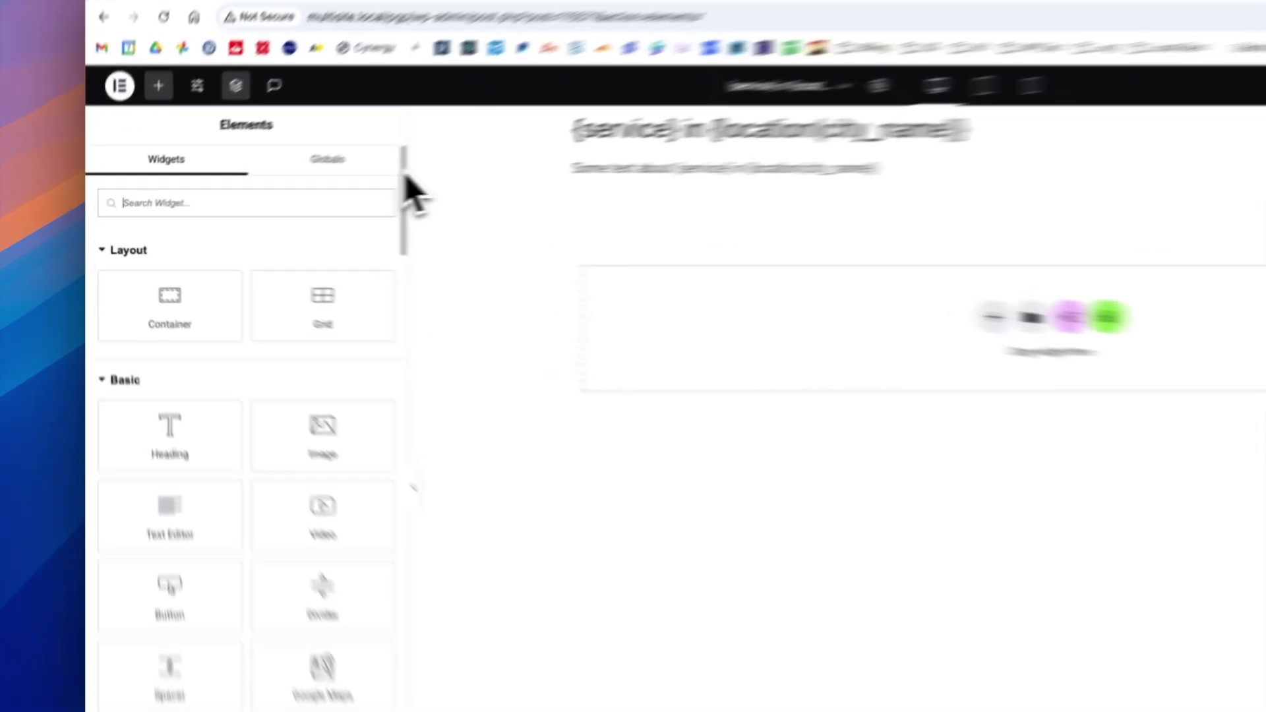
pyautogui.moveTo(407, 180); pyautogui.dragTo(409, 594)
pyautogui.moveTo(526, 402); pyautogui.dragTo(519, 537)
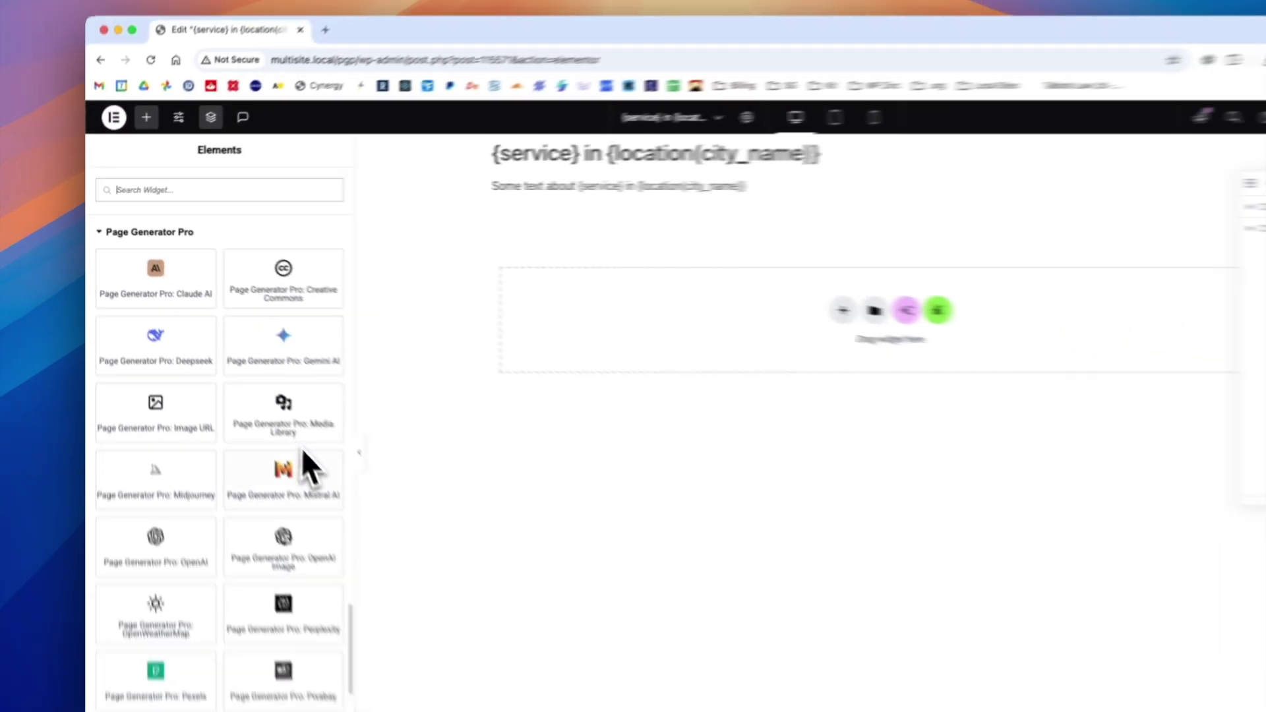
pyautogui.scroll(-5, 289, 460)
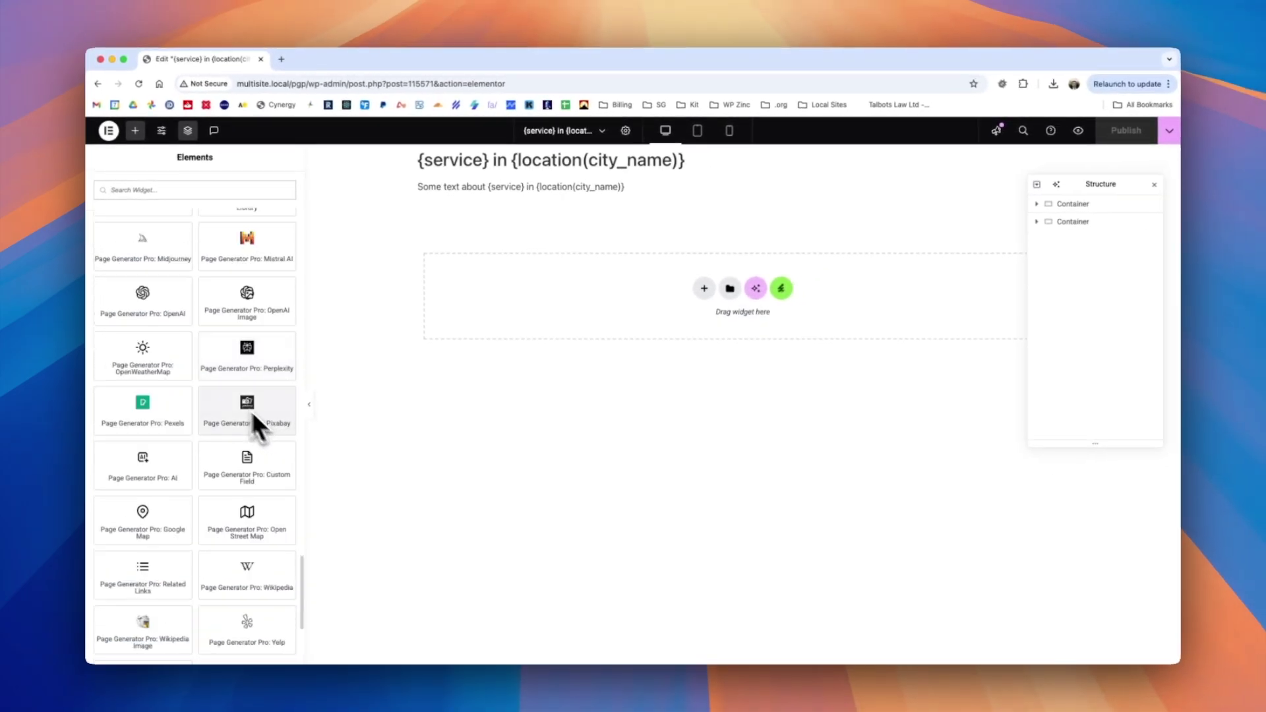
pyautogui.scroll(5, 237, 422)
pyautogui.moveTo(175, 322); pyautogui.dragTo(712, 295)
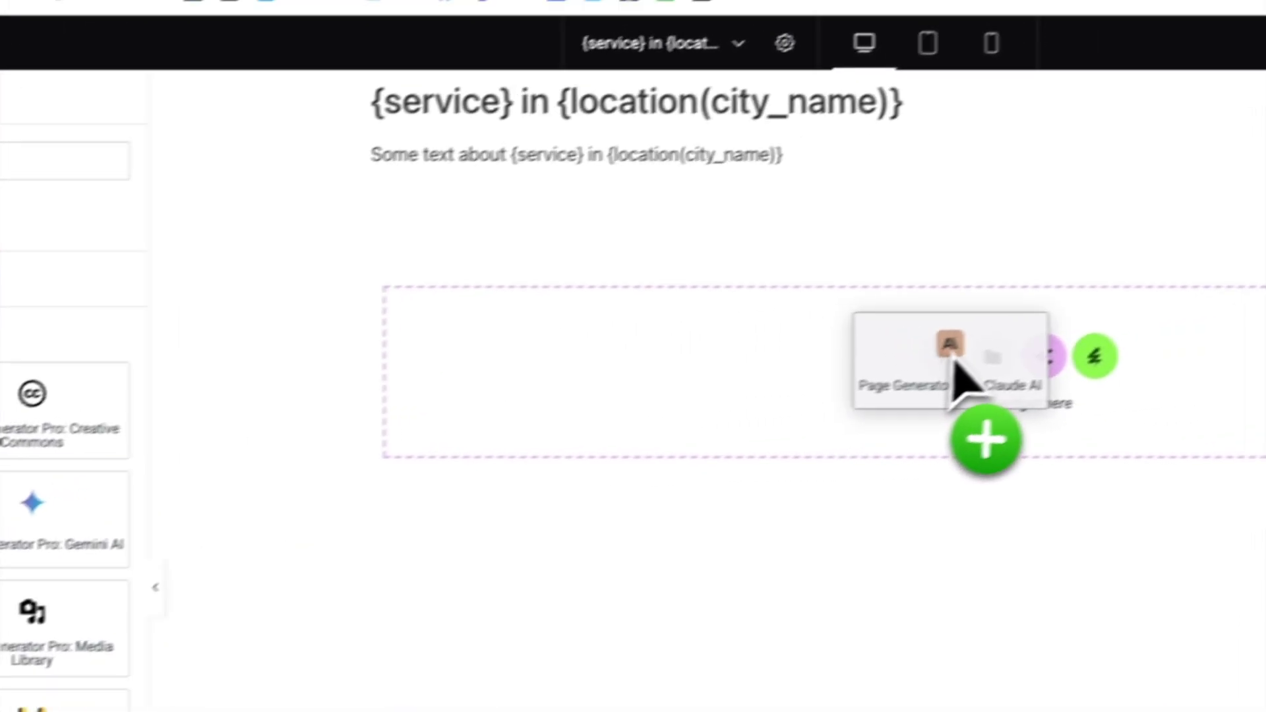
pyautogui.moveTo(960, 380); pyautogui.dragTo(950, 376)
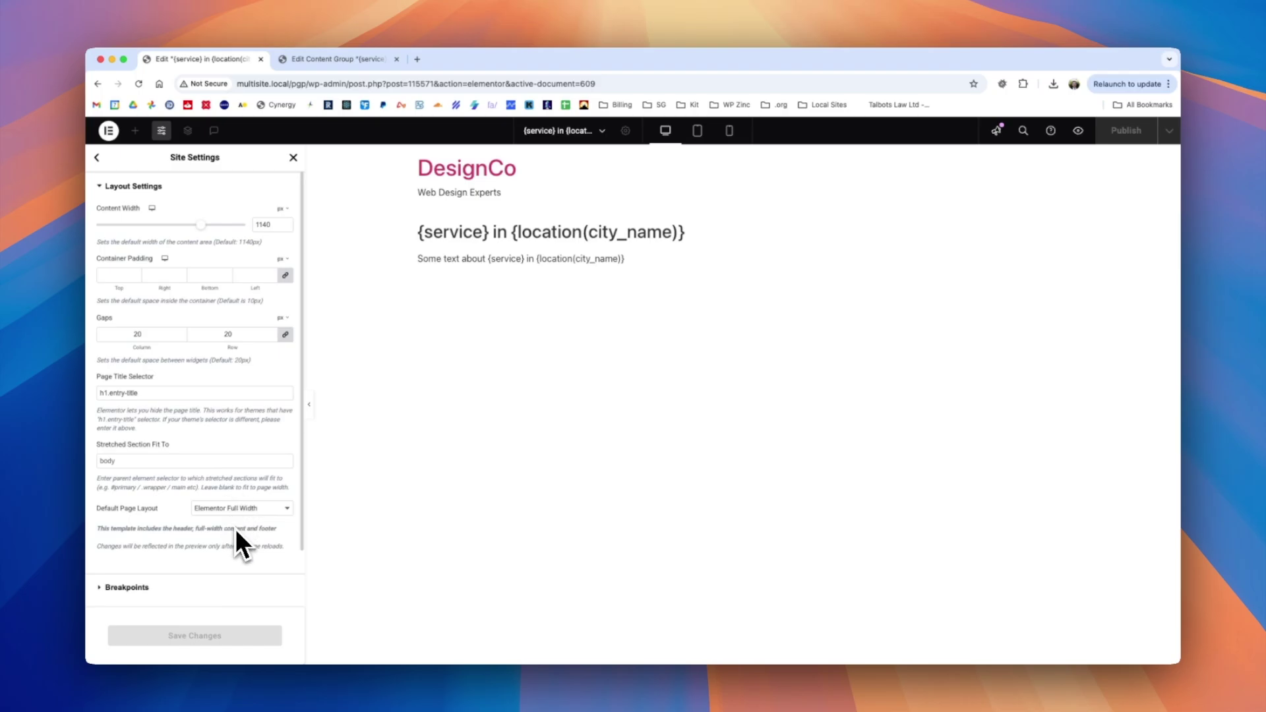
# Choose Elementor Full Width as the default page layout in Site Settings and as the template of the content group.
pyautogui.click(249, 509)
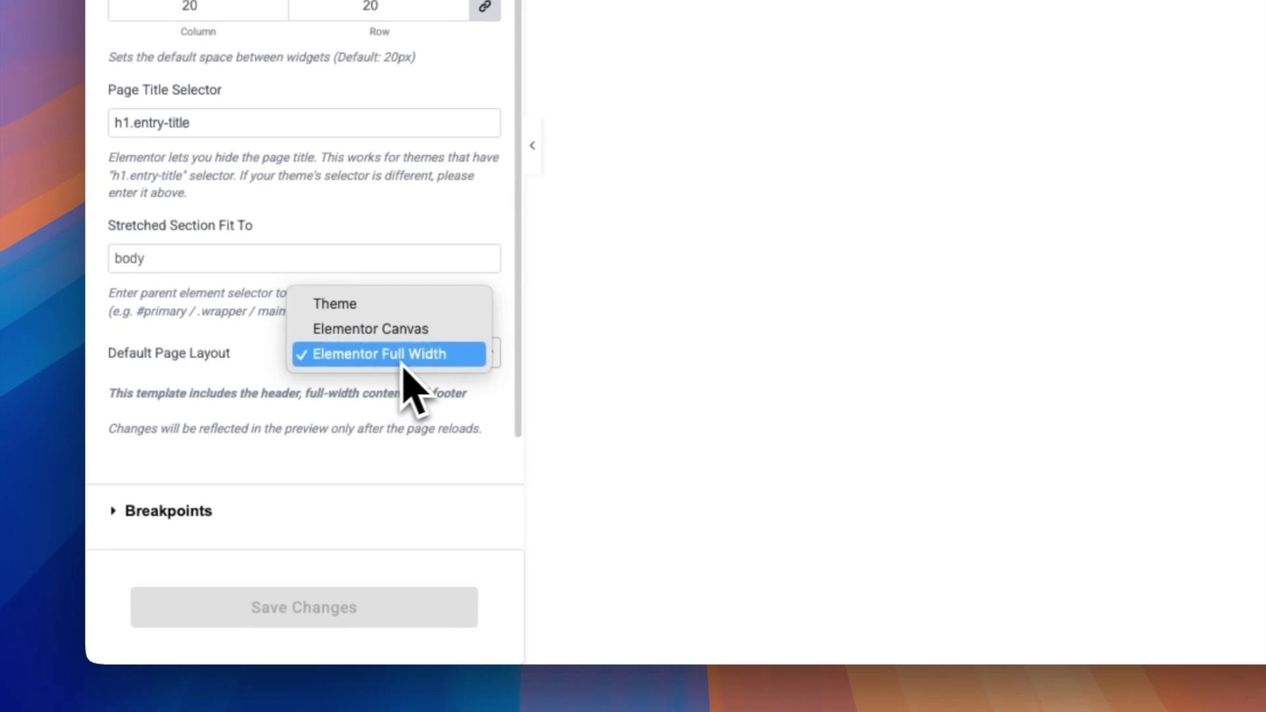
pyautogui.click(401, 357)
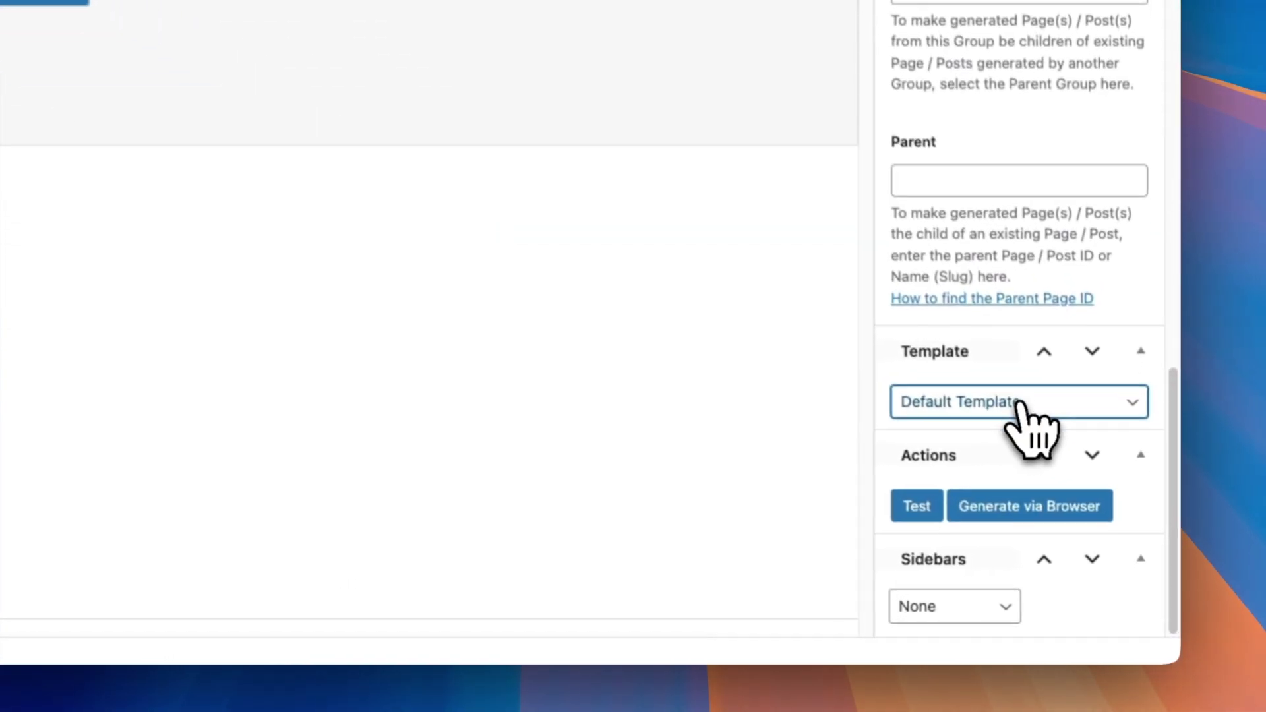
pyautogui.click(1016, 403)
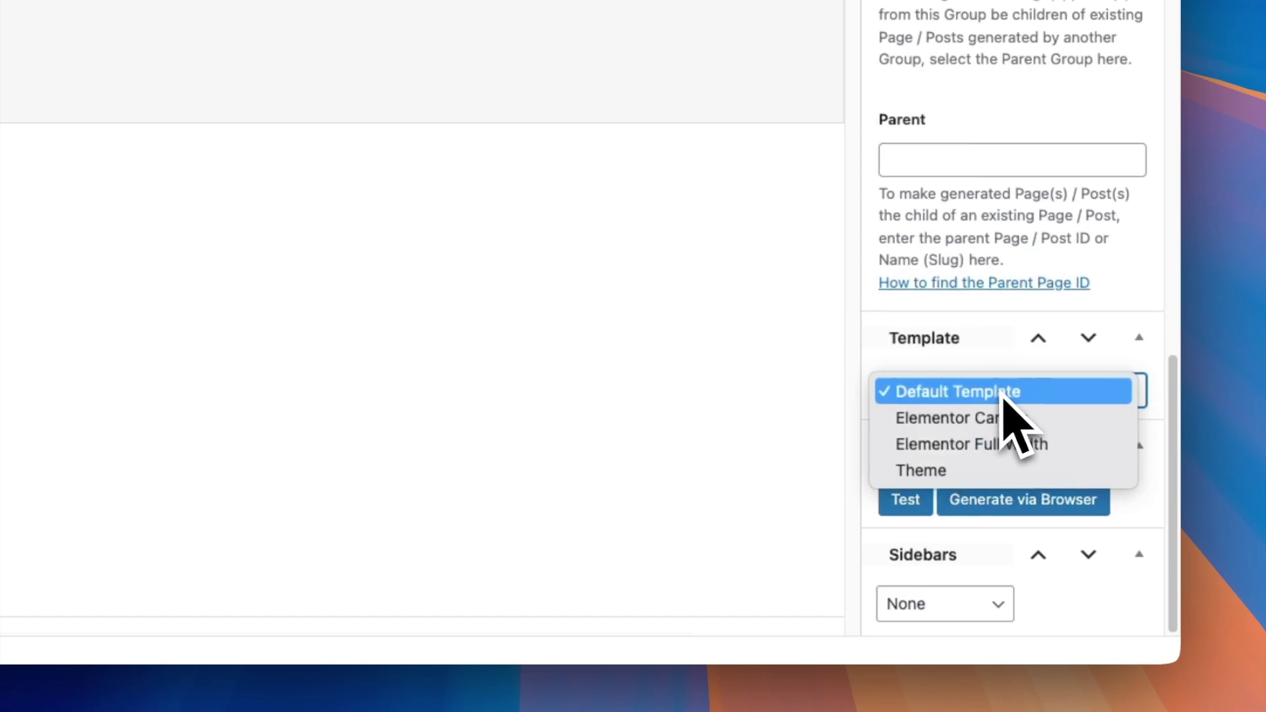
pyautogui.click(1012, 452)
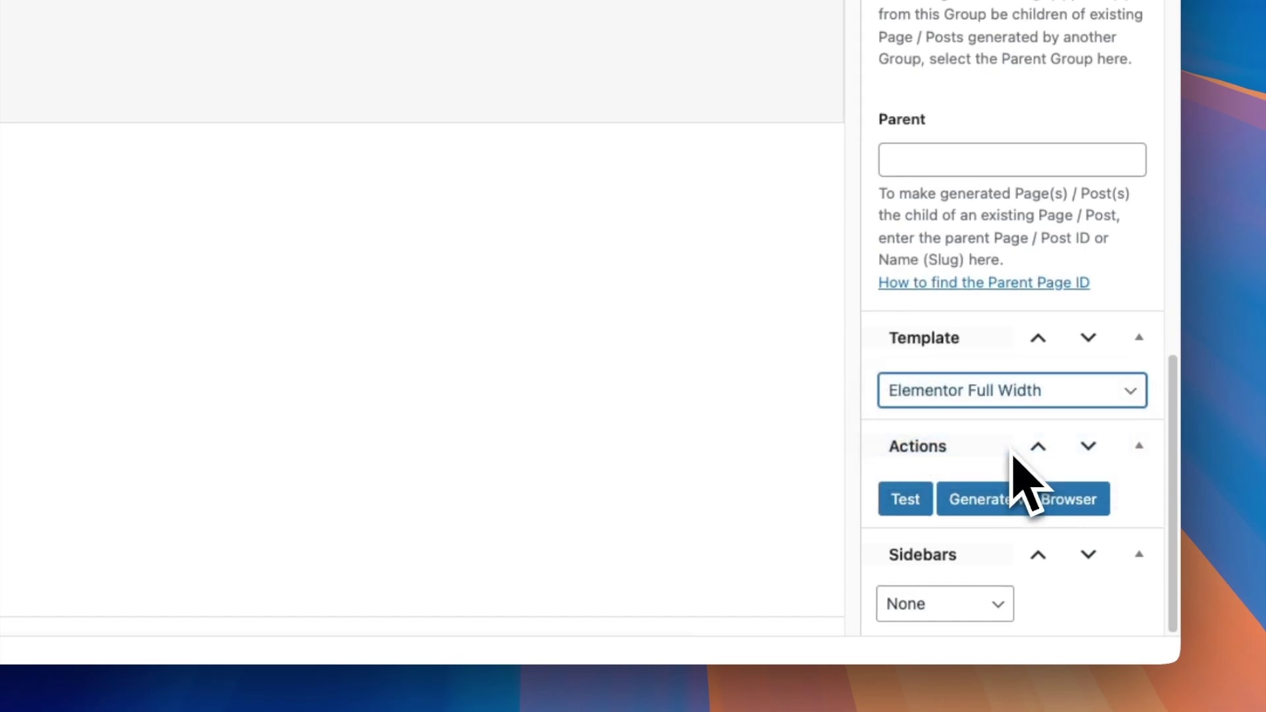